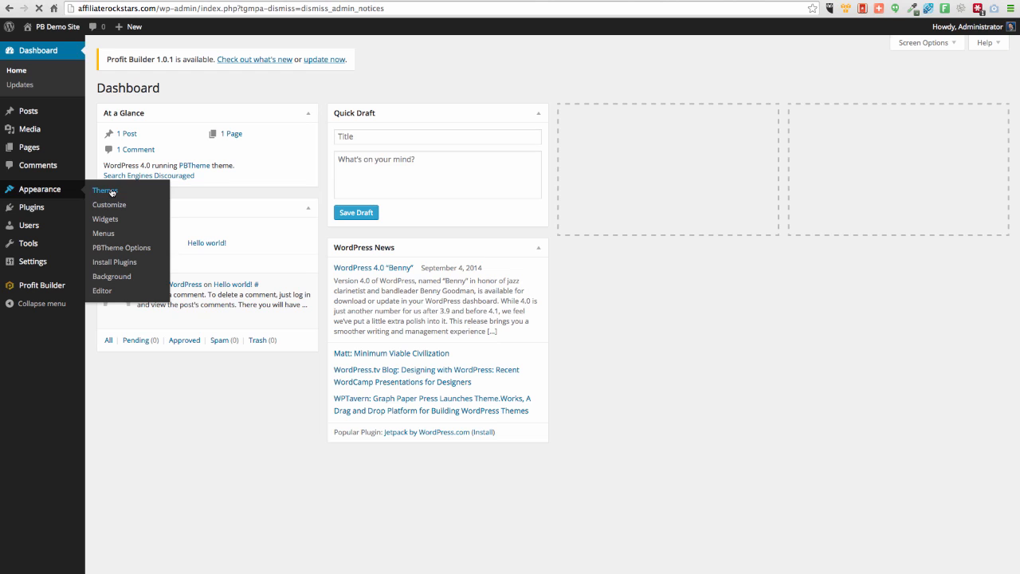
# - View the PBTheme details in the installed themes and activate the Twenty Fourteen theme instead
pyautogui.click(112, 191)
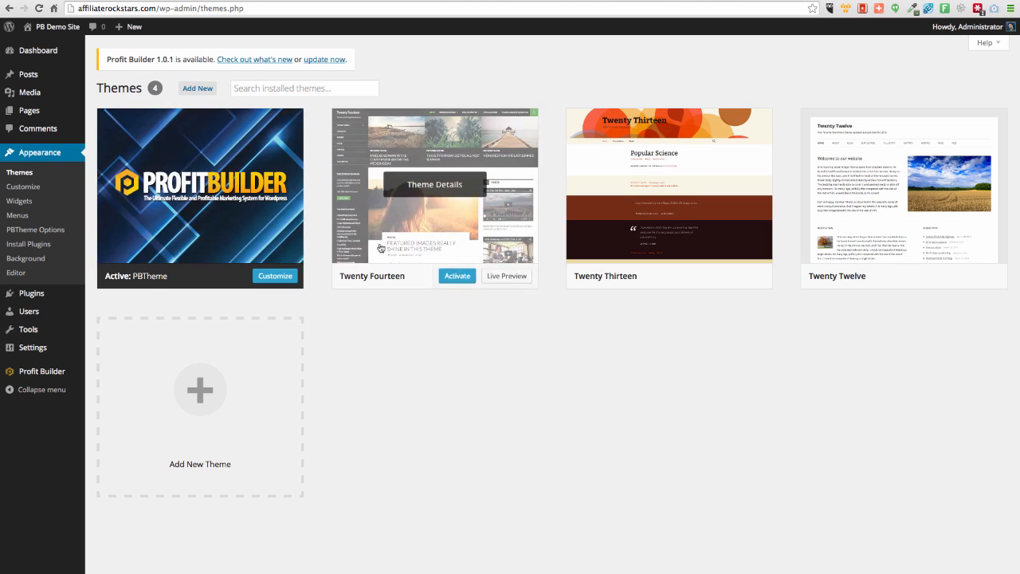
pyautogui.click(187, 186)
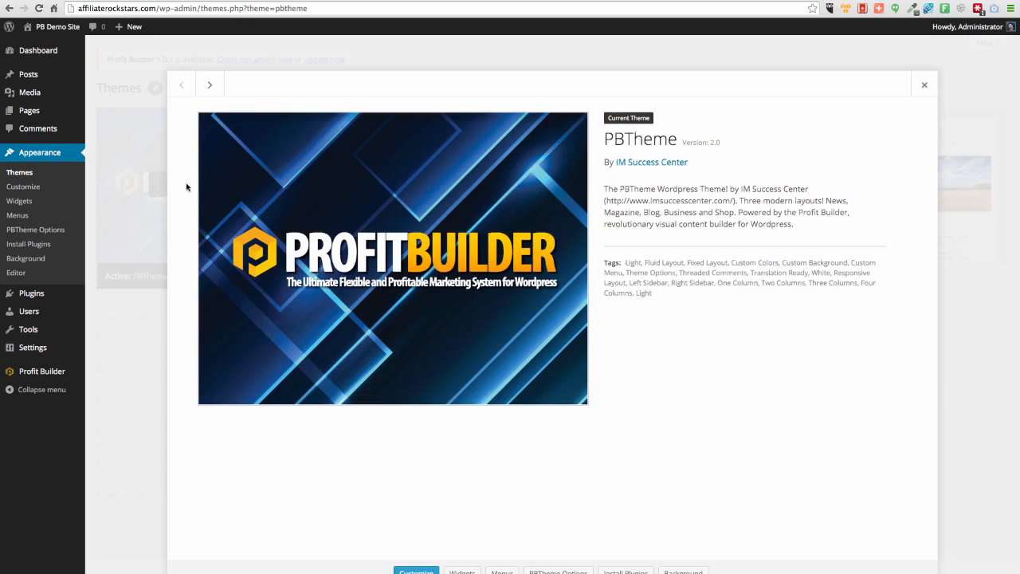
pyautogui.click(924, 84)
pyautogui.moveTo(394, 171)
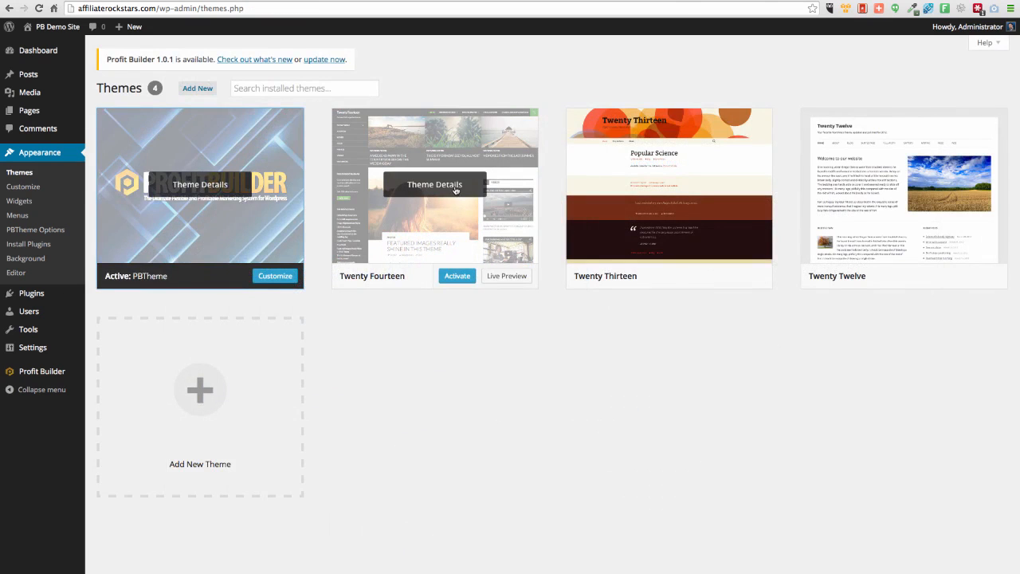
pyautogui.click(457, 276)
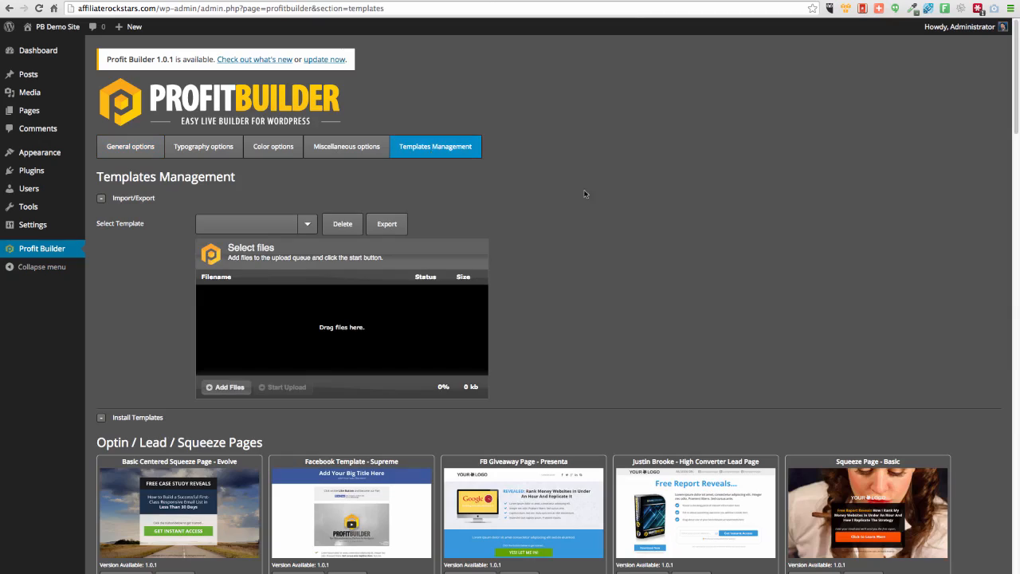
# - Install the TeeSpring - Custom Sales Page template from the Landing / Sales Pages section
pyautogui.scroll(-3, 639, 269)
pyautogui.scroll(-10, 639, 269)
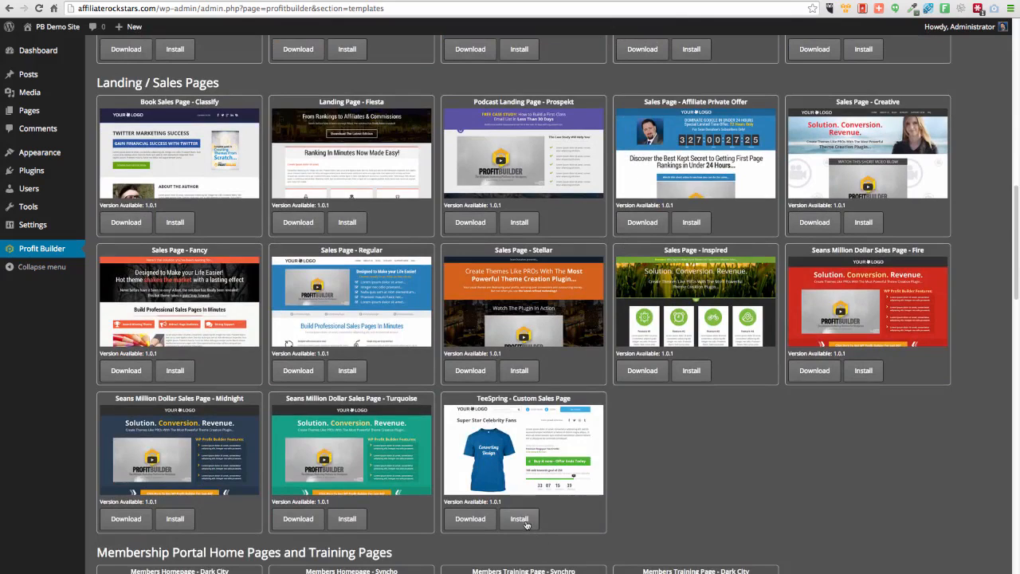
pyautogui.click(522, 520)
pyautogui.scroll(10, 736, 422)
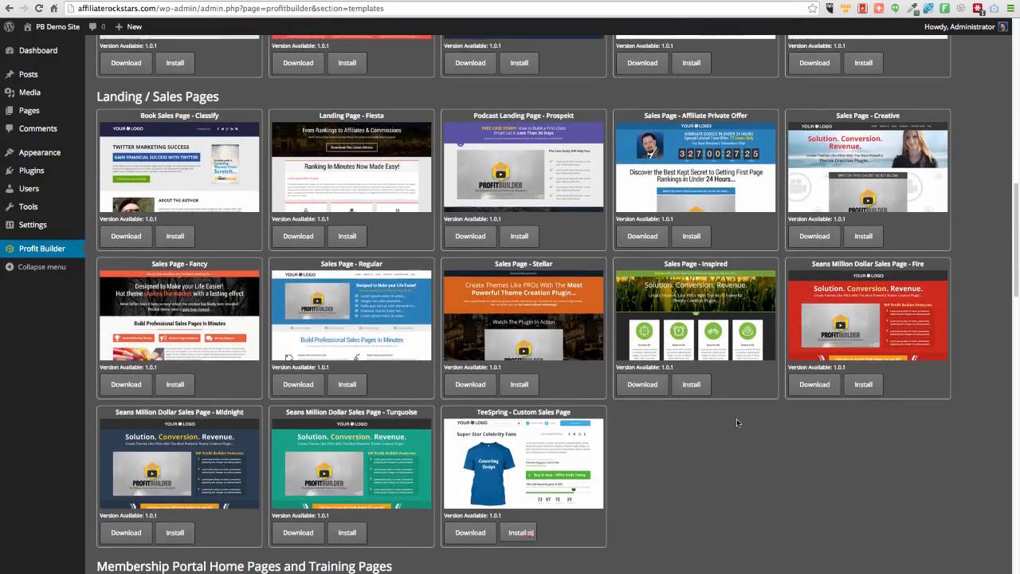
# - Install the FB Giveaway Page - Presenta template from the Optin / Lead / Squeeze Pages section
pyautogui.scroll(-4, 737, 422)
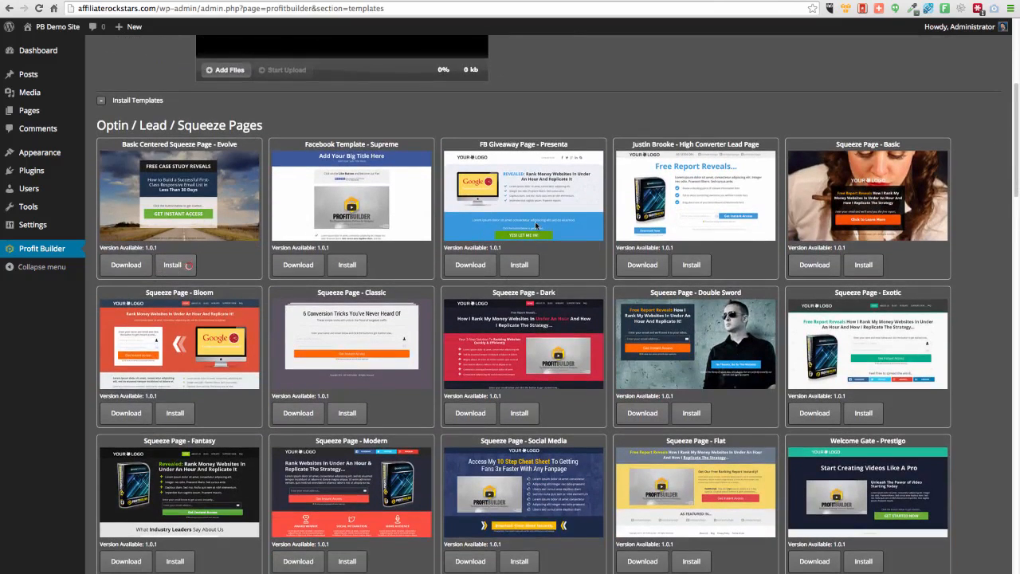
pyautogui.click(518, 264)
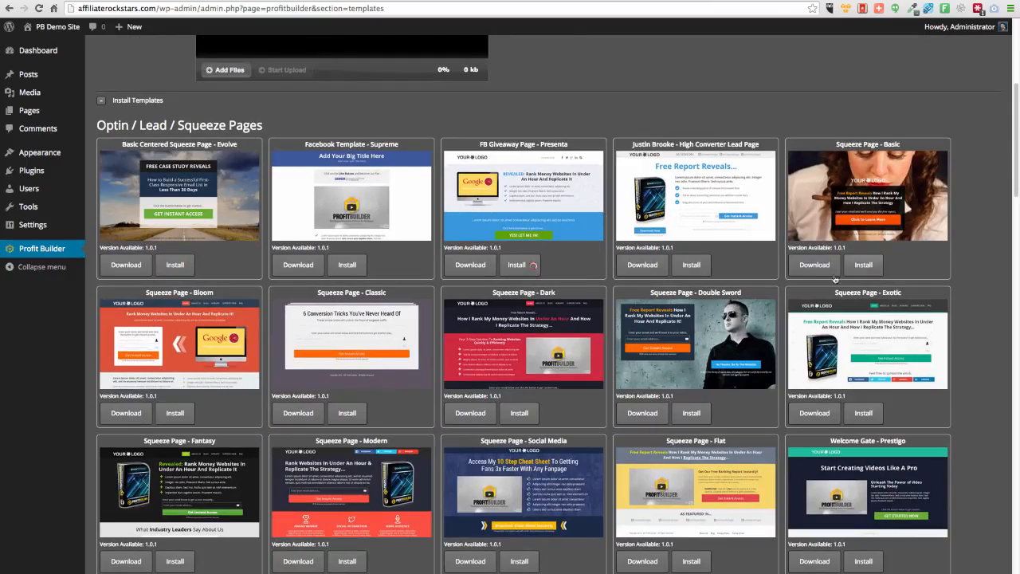
pyautogui.scroll(-3, 913, 231)
pyautogui.scroll(-15, 913, 231)
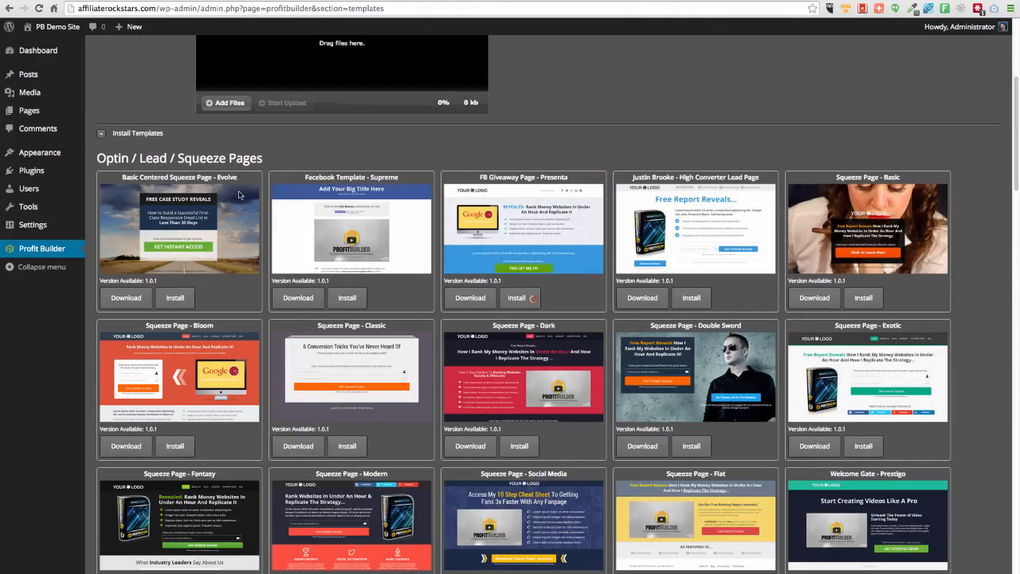
pyautogui.scroll(1, 914, 220)
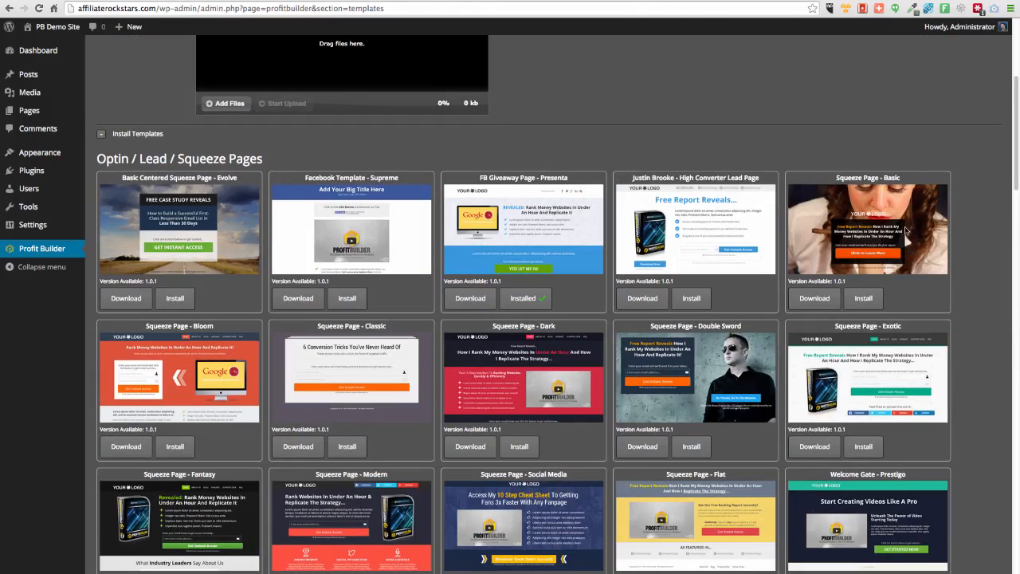
# - Install the Seans Million Dollar Sales Page - Midnight and Sales Page - Fancy templates
pyautogui.scroll(-10, 902, 231)
pyautogui.scroll(-3, 902, 232)
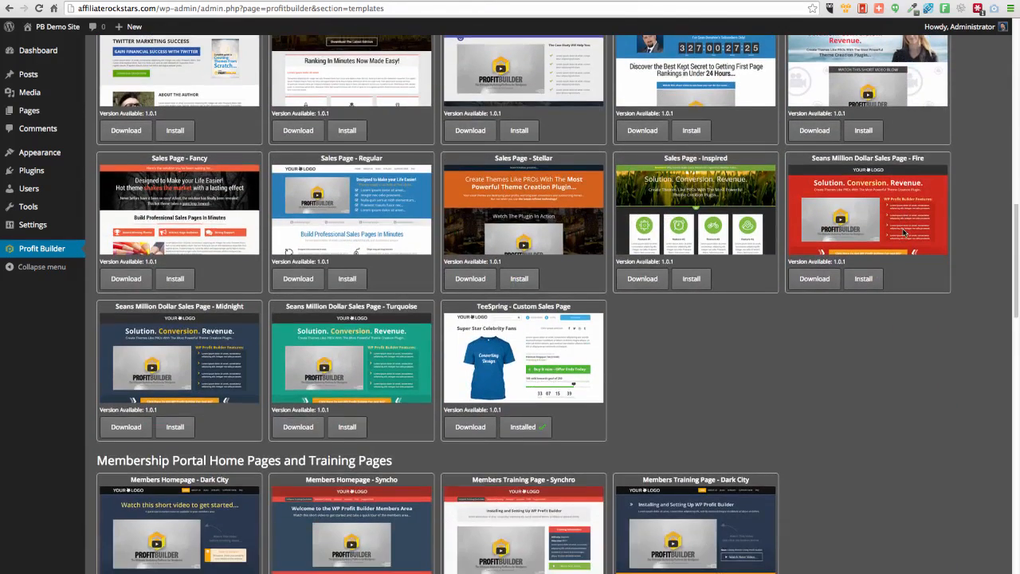
pyautogui.click(177, 430)
pyautogui.click(174, 278)
# - Try to install the Site Homepage - Aura template from the Home Pages section
pyautogui.scroll(-3, 682, 376)
pyautogui.scroll(-5, 682, 378)
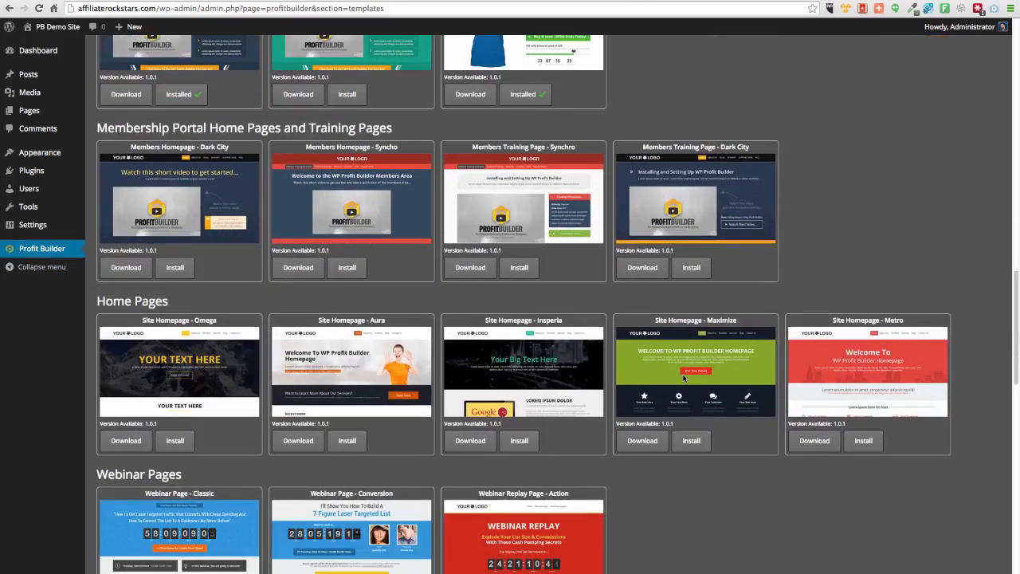
pyautogui.scroll(-3, 683, 379)
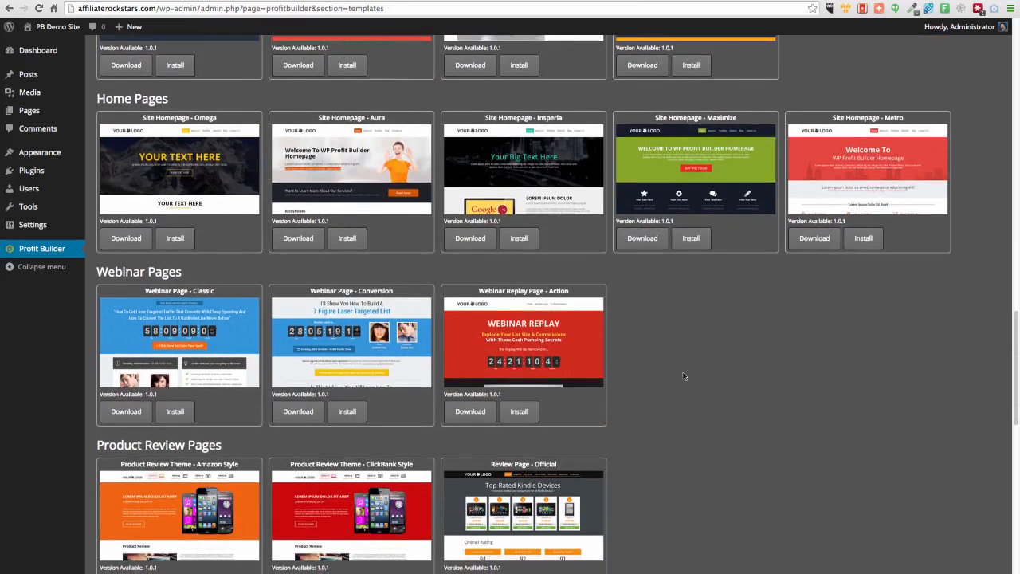
pyautogui.click(350, 242)
# - Install the Review Page - Official and Domain For Sale - Infinity templates
pyautogui.scroll(-5, 784, 431)
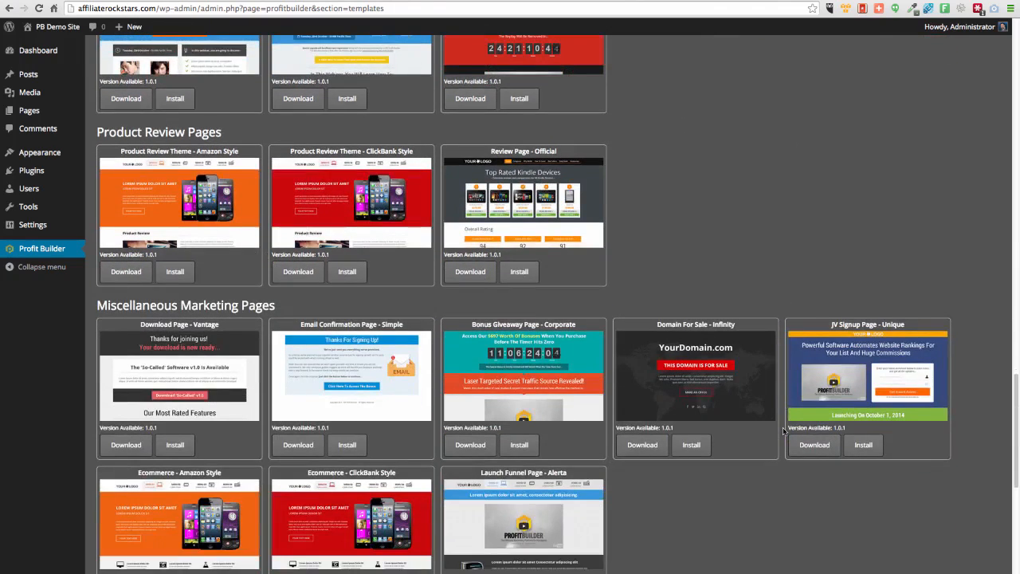
pyautogui.click(522, 275)
pyautogui.scroll(-2, 697, 286)
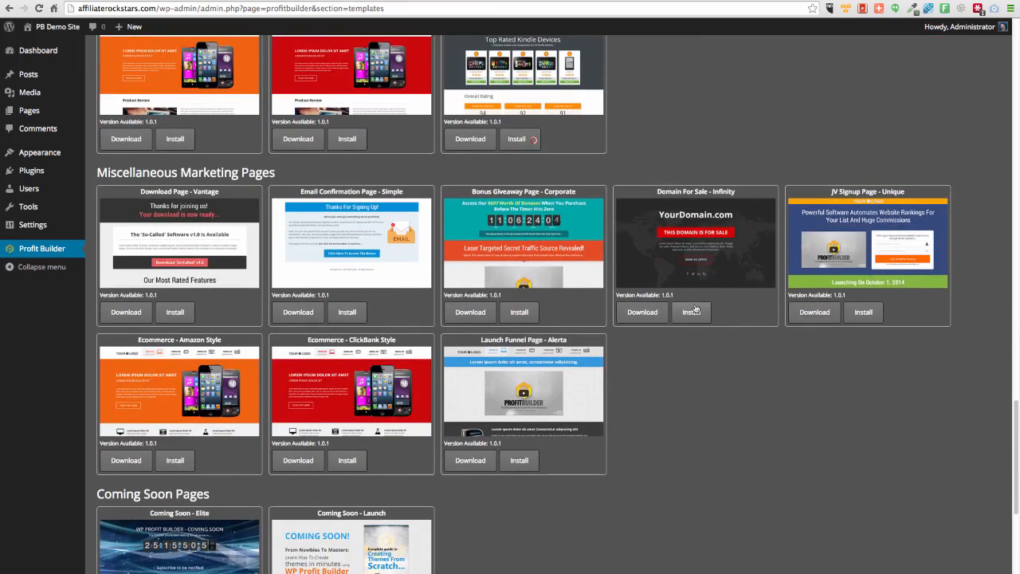
pyautogui.click(692, 312)
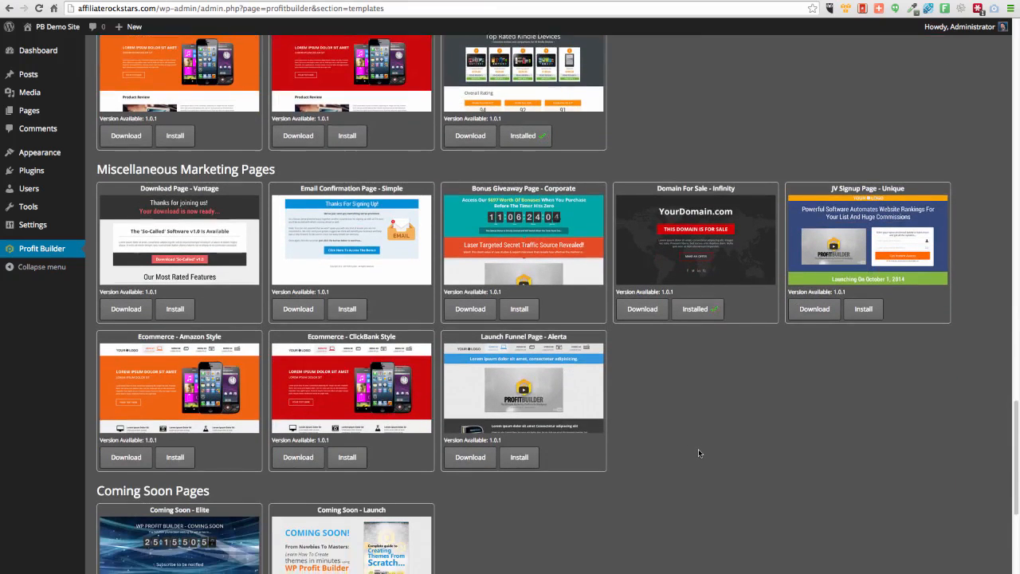
# - Install the Basic Centered Squeeze Page - Evolve template from the Optin / Lead / Squeeze Pages section
pyautogui.scroll(-5, 698, 448)
pyautogui.scroll(-2, 698, 448)
pyautogui.scroll(20, 698, 449)
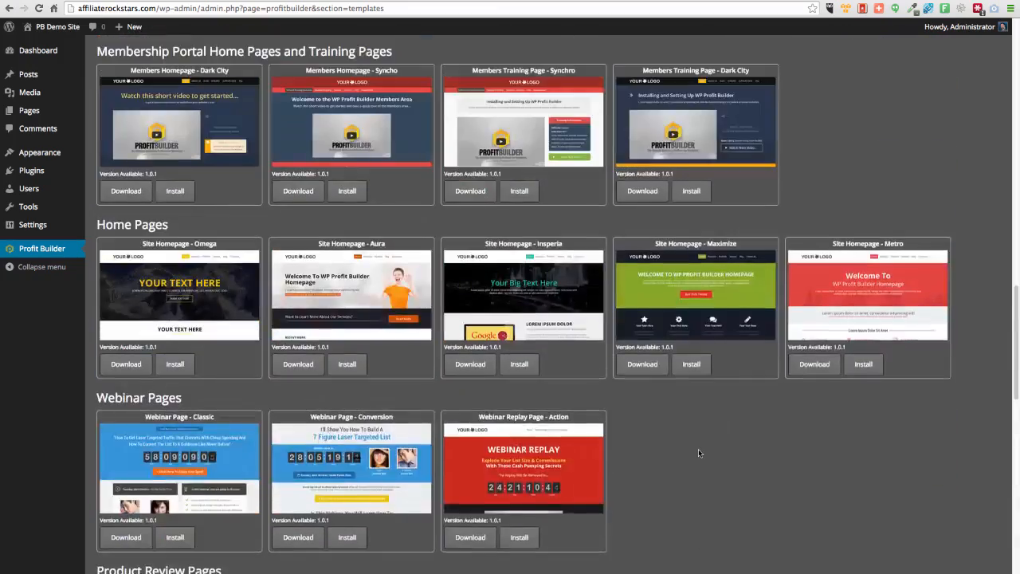
pyautogui.scroll(10, 698, 452)
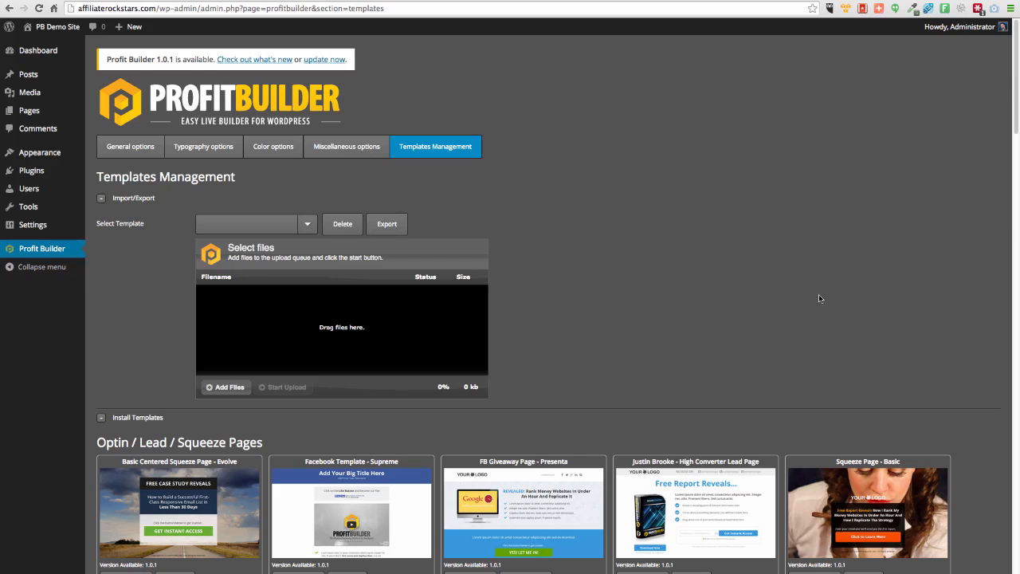
pyautogui.scroll(-1, 818, 298)
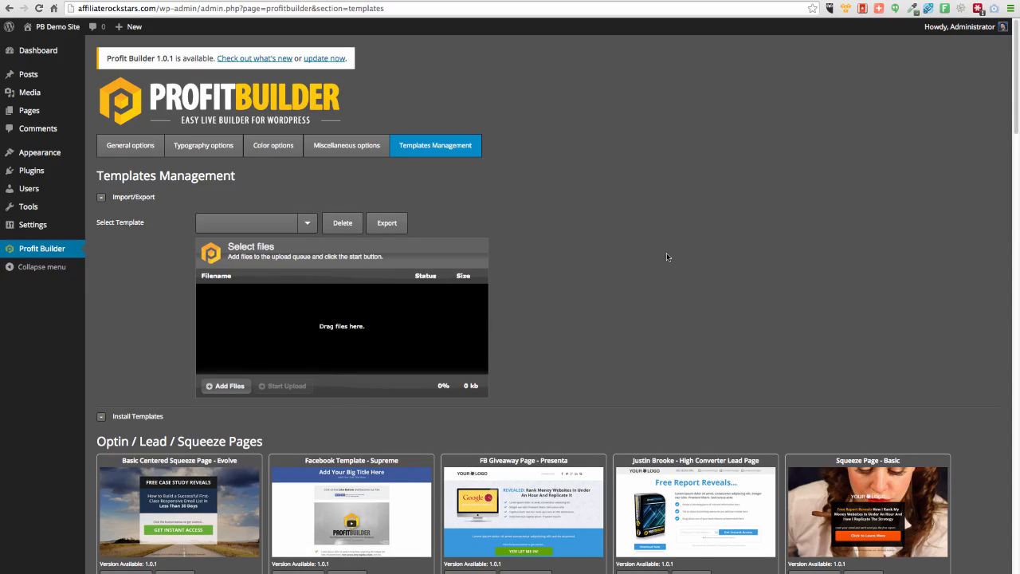
pyautogui.scroll(-5, 655, 257)
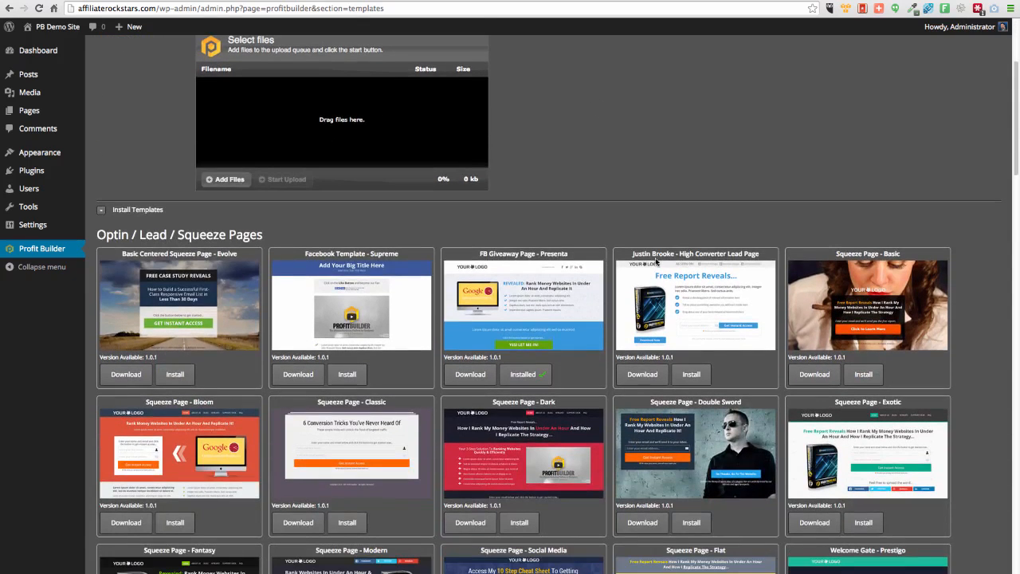
pyautogui.click(180, 373)
pyautogui.scroll(-4, 666, 311)
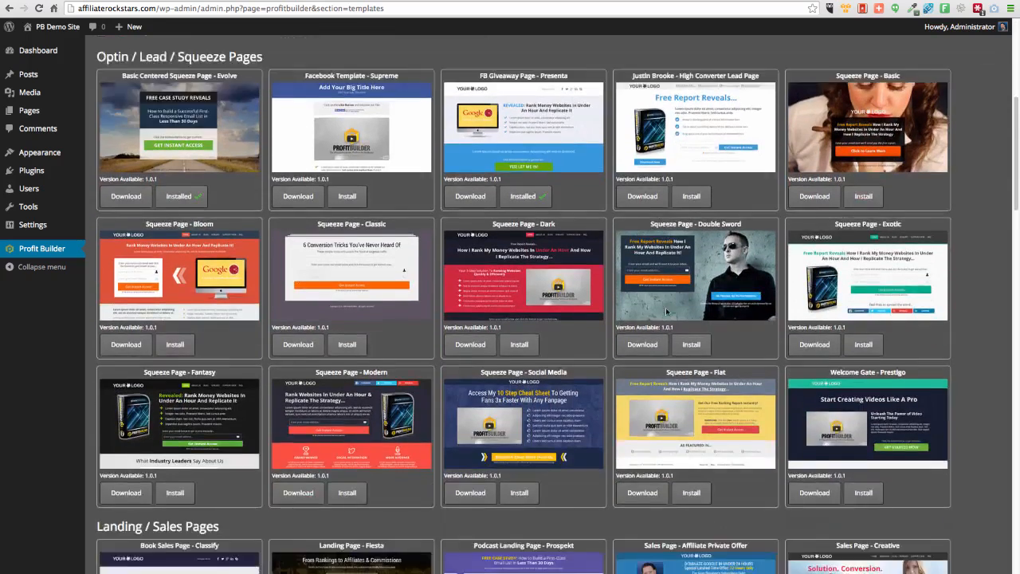
pyautogui.scroll(-10, 666, 311)
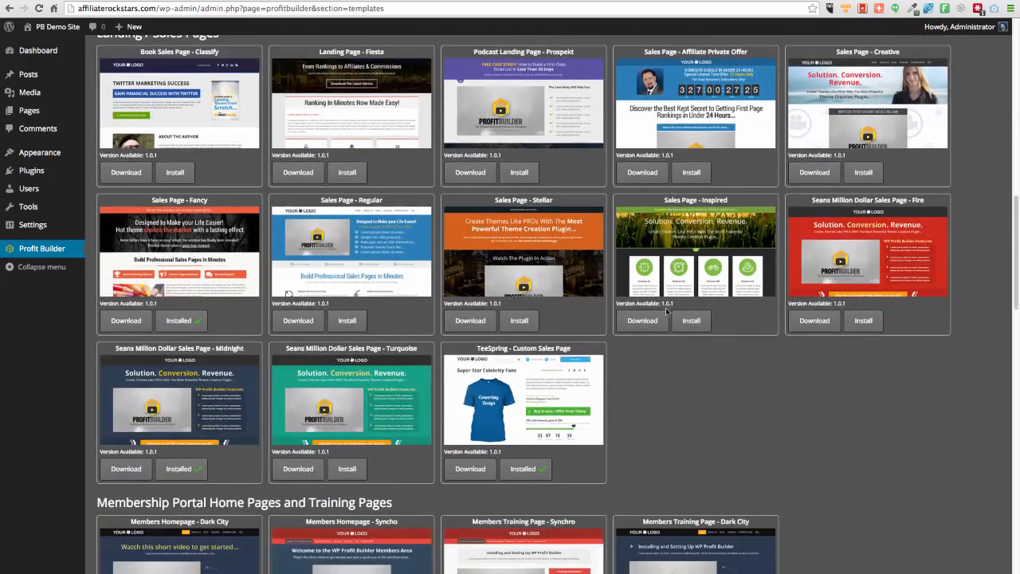
pyautogui.scroll(-3, 658, 283)
pyautogui.scroll(20, 658, 283)
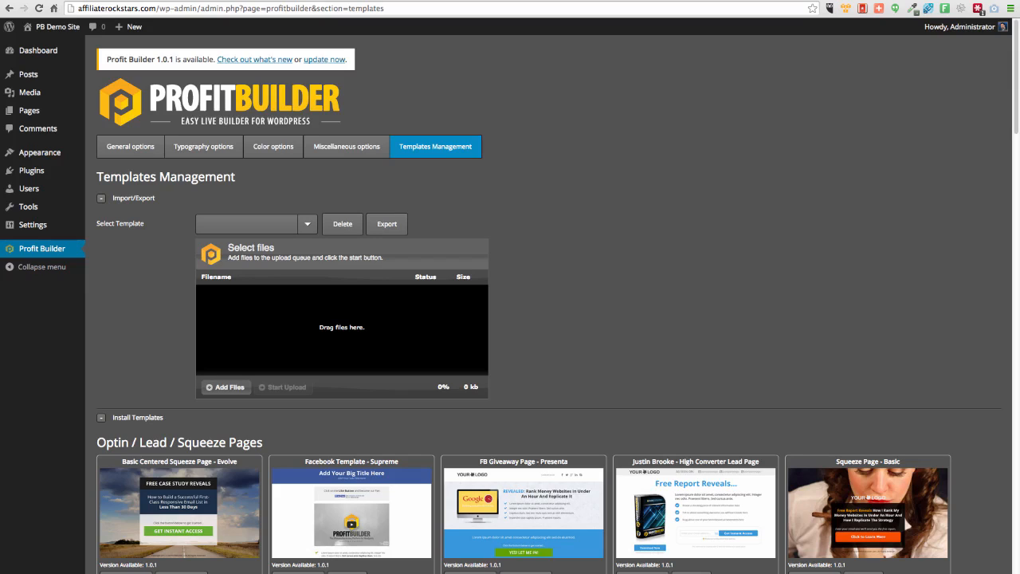
# - Create a new page titled "Demo Sales Page" and save it as a draft
pyautogui.moveTo(30, 112)
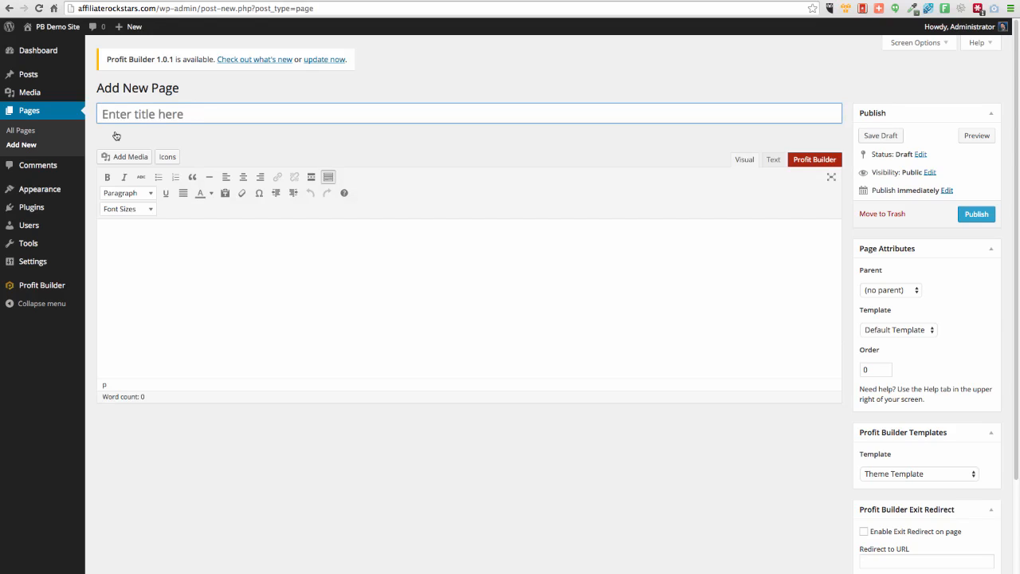
pyautogui.write('Demo Sale Page')
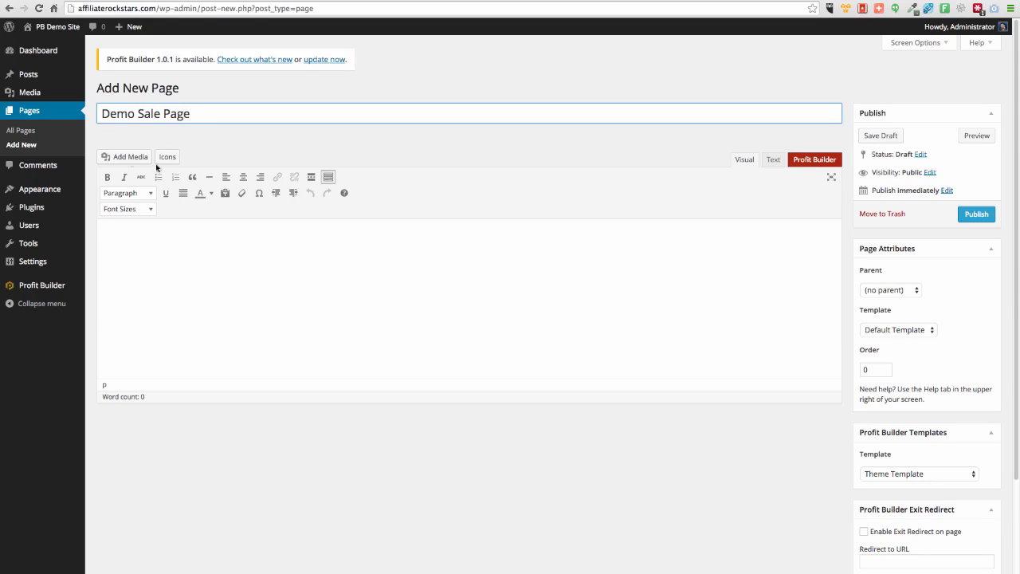
pyautogui.click(161, 113)
pyautogui.write('s')
pyautogui.click(892, 136)
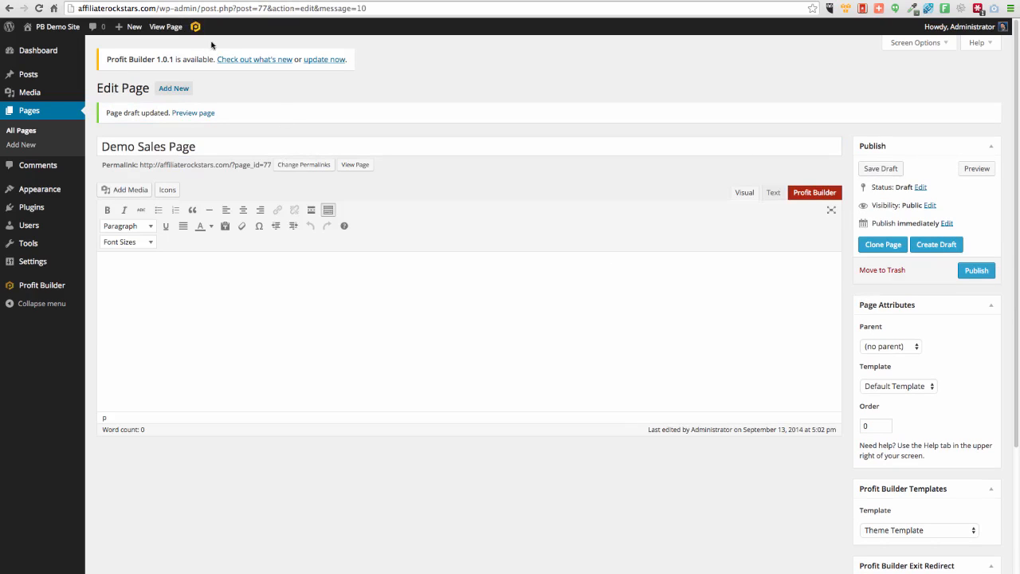
# - Set the site's permalink structure to Post name and save the settings
pyautogui.moveTo(17, 262)
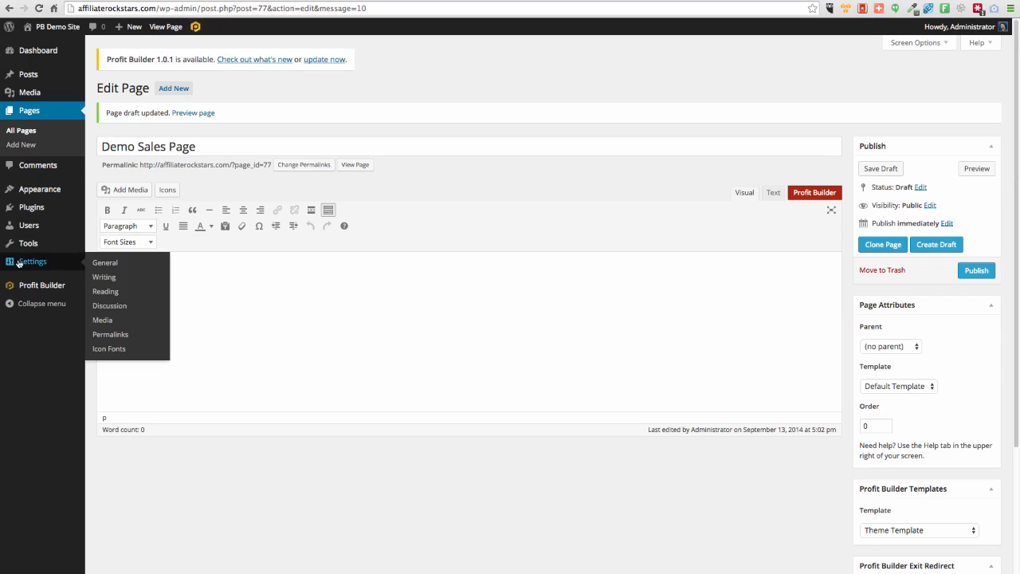
pyautogui.click(110, 349)
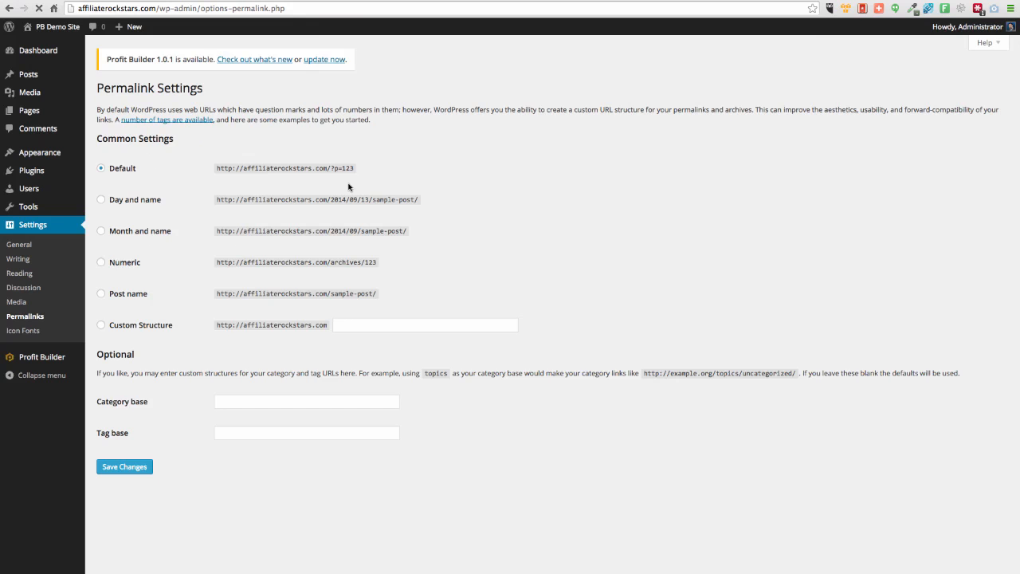
pyautogui.click(101, 294)
pyautogui.click(137, 468)
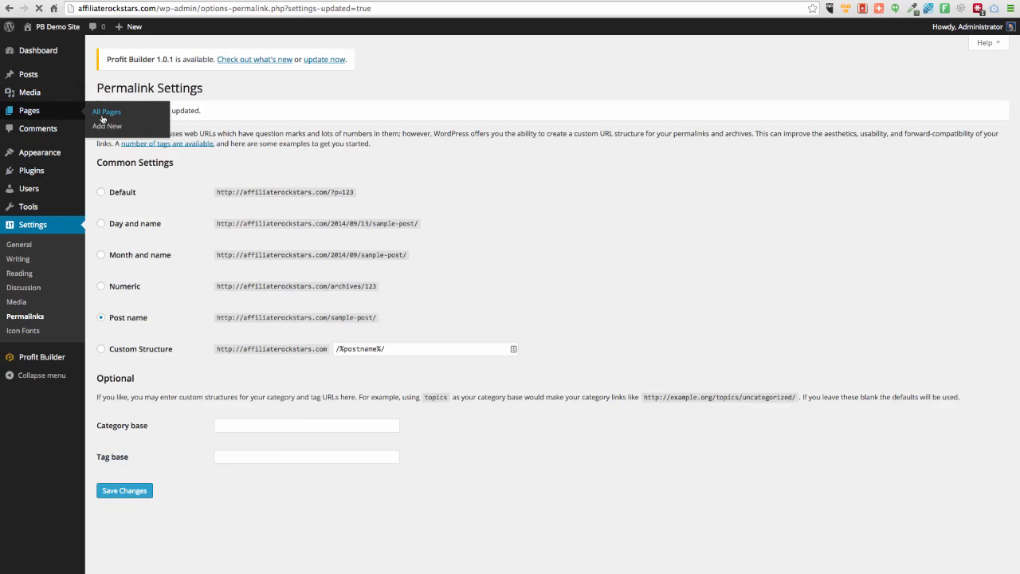
# - Open the Demo Sales Page draft for editing and launch it in the Profit Builder live editor
pyautogui.click(103, 119)
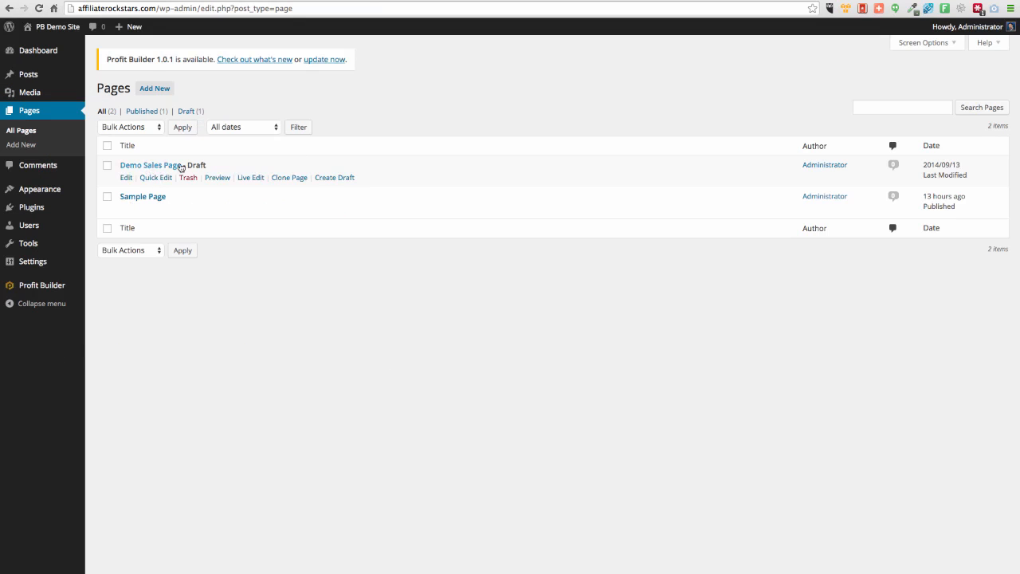
pyautogui.click(124, 178)
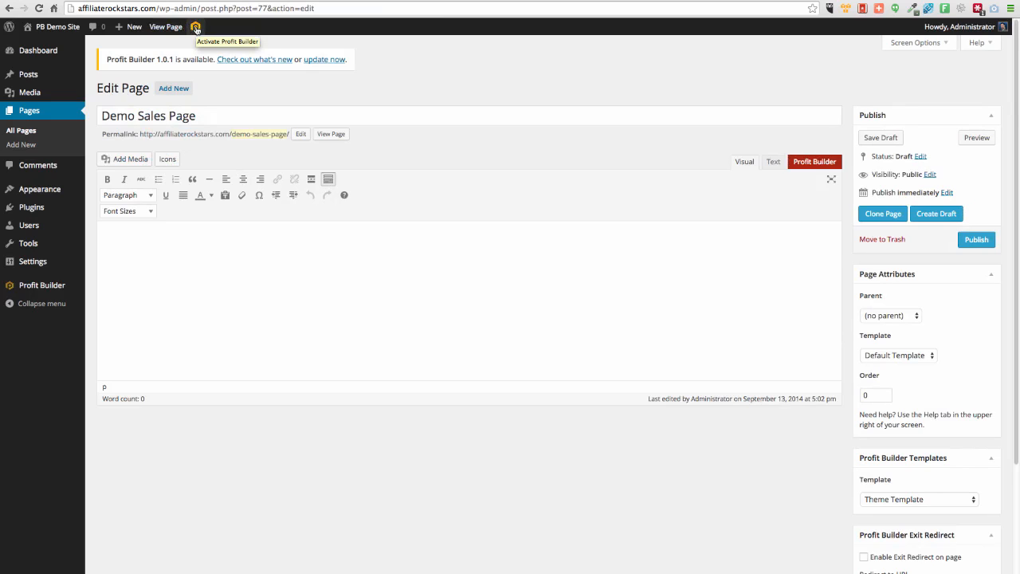
pyautogui.click(813, 163)
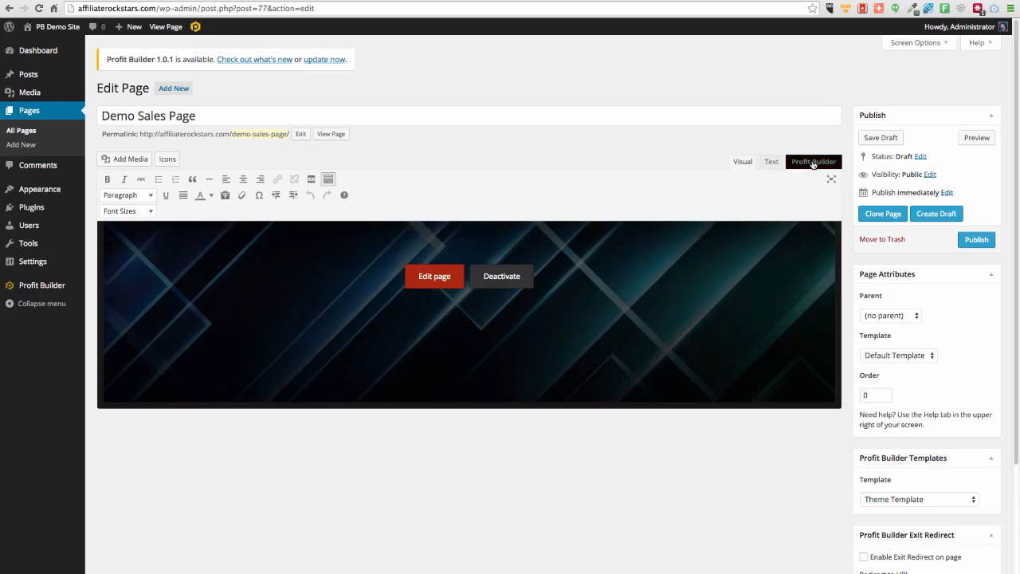
pyautogui.click(434, 279)
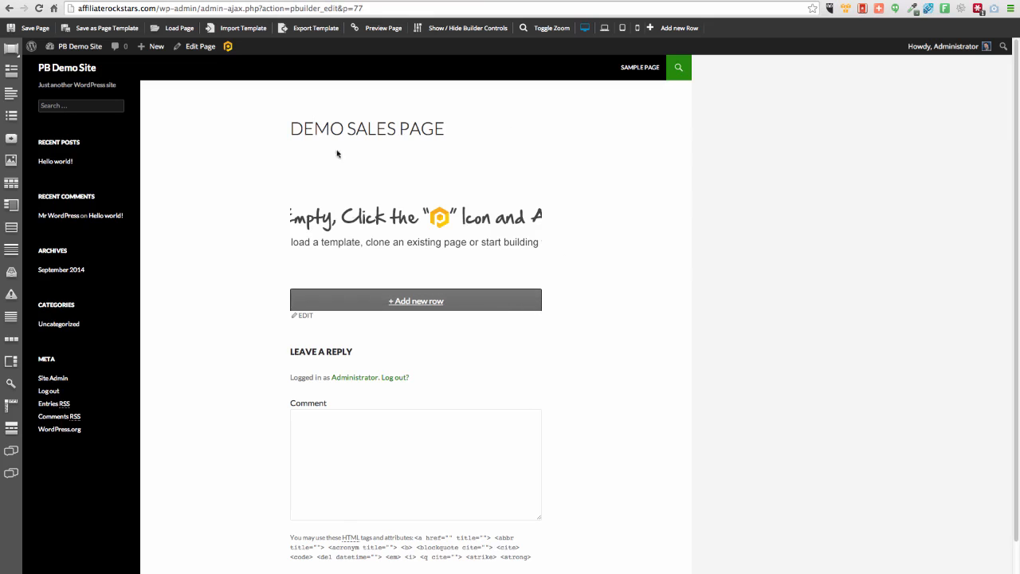
# - Add a new single-column row to the empty Demo Sales Page
pyautogui.click(405, 301)
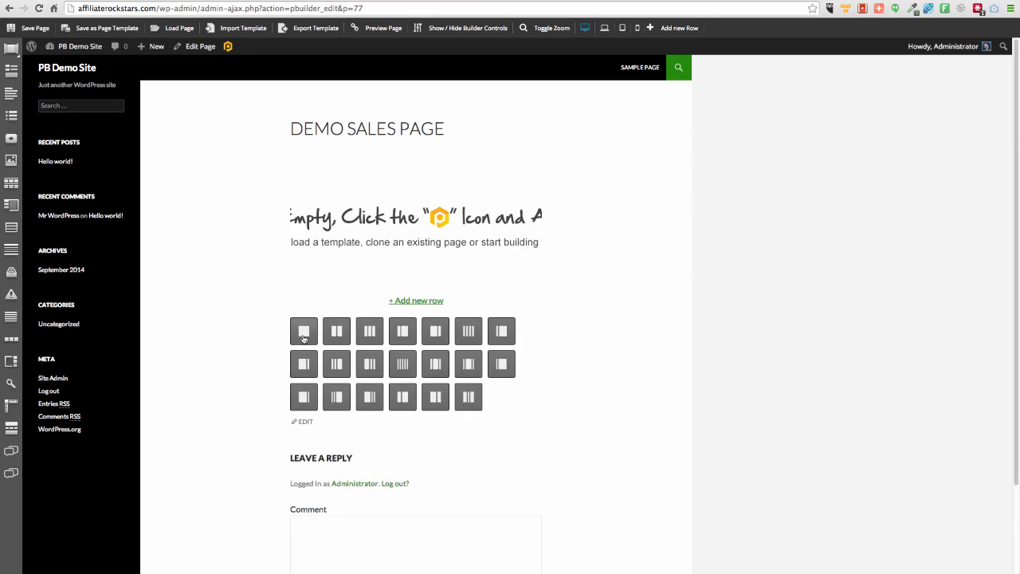
pyautogui.click(303, 335)
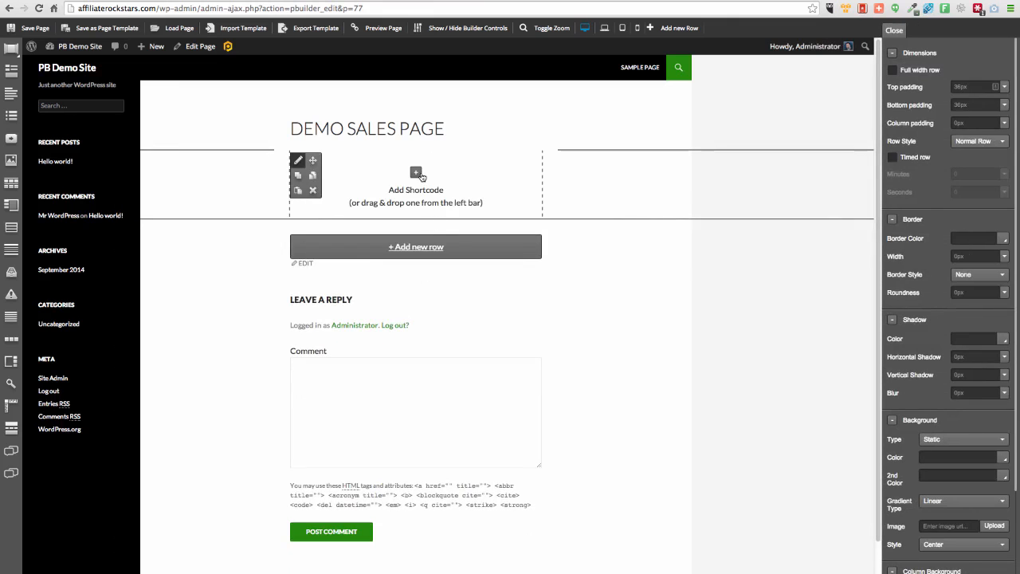
# - Look through the Basic shortcodes available for the empty row
pyautogui.click(416, 173)
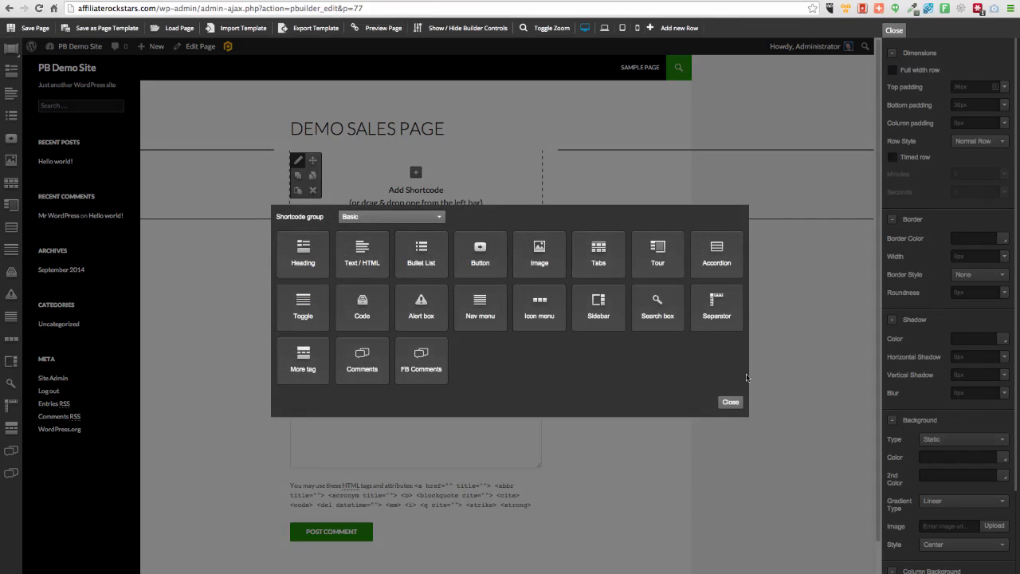
pyautogui.click(733, 400)
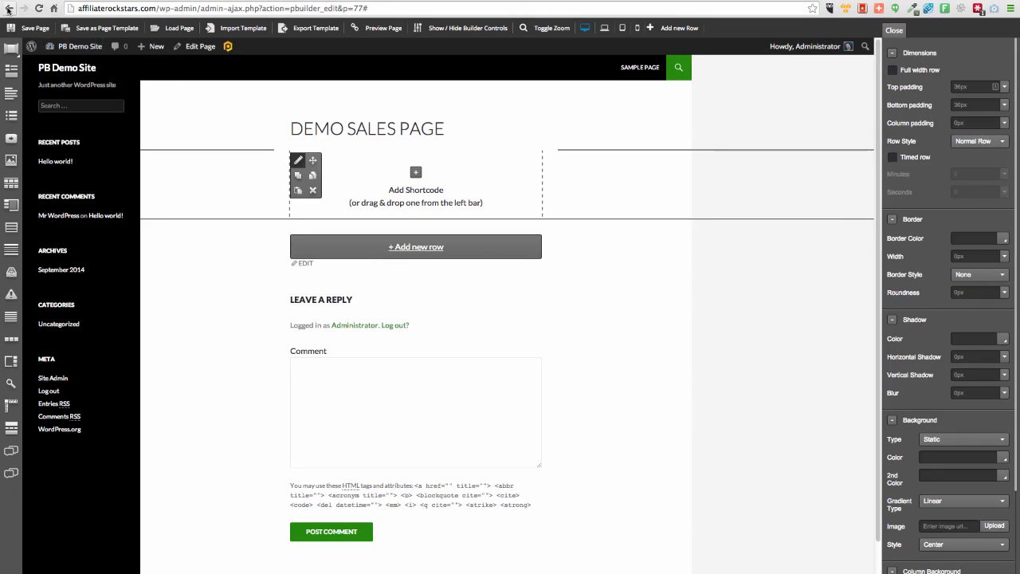
# - Return to the Demo Sales Page edit screen and set its Profit Builder template to Profit Builder Full Width Page
pyautogui.click(198, 49)
pyautogui.click(572, 191)
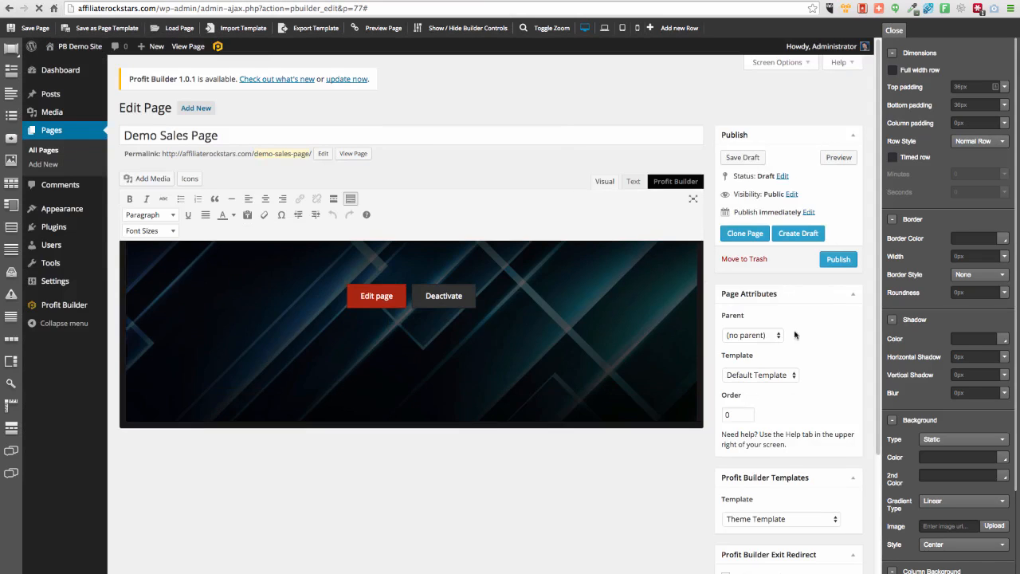
pyautogui.scroll(-1, 795, 423)
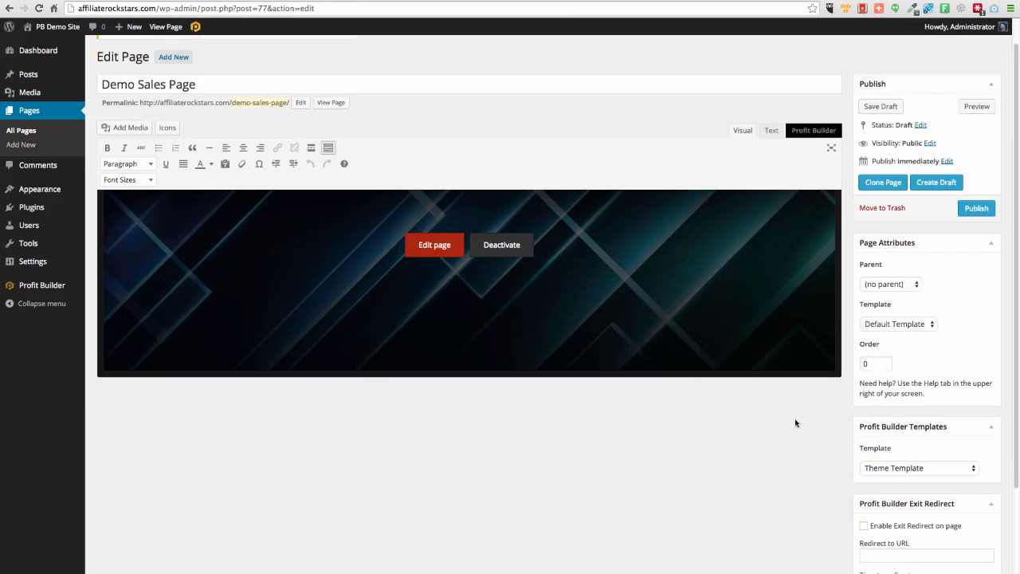
pyautogui.scroll(-1, 795, 423)
pyautogui.click(885, 447)
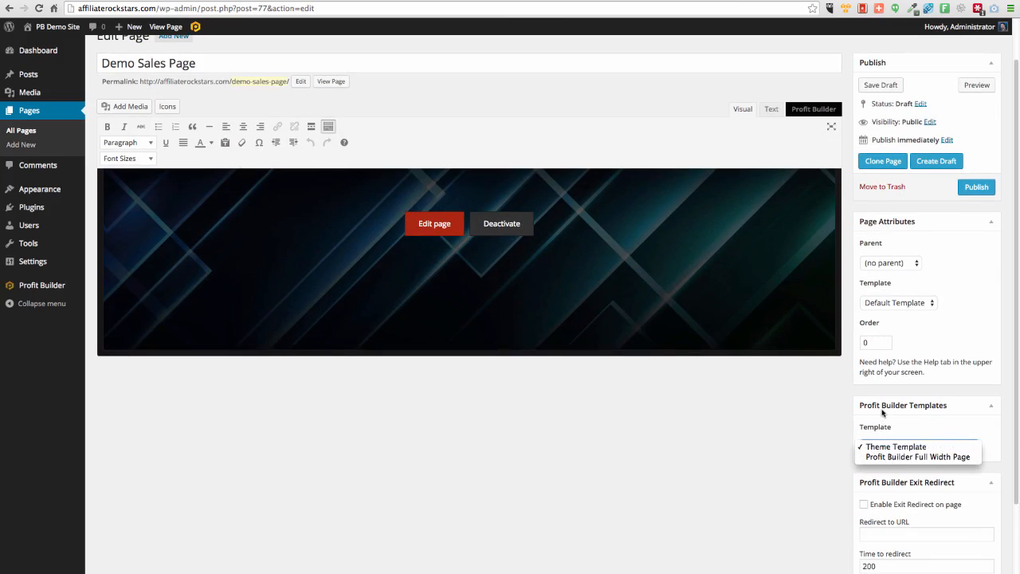
pyautogui.click(905, 457)
# - Review the page's background override and exit redirect options
pyautogui.scroll(-1, 788, 469)
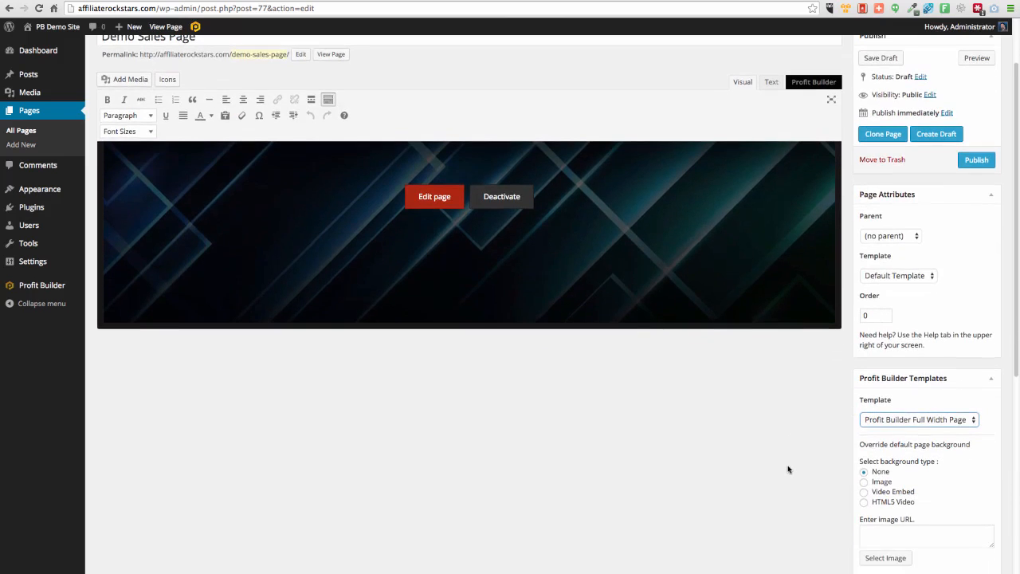
pyautogui.scroll(-5, 788, 469)
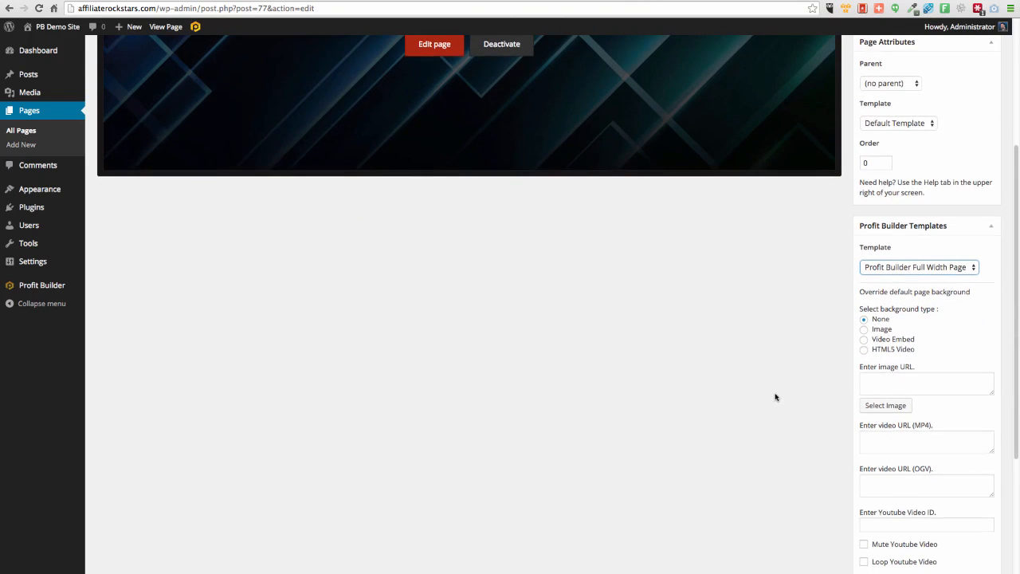
pyautogui.scroll(-1, 776, 397)
pyautogui.scroll(-3, 775, 397)
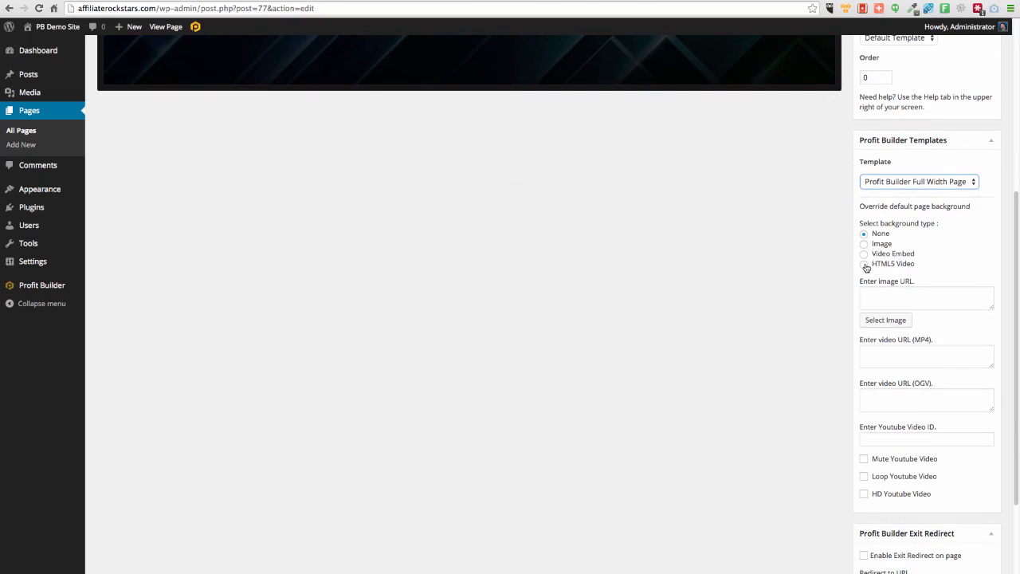
pyautogui.click(913, 295)
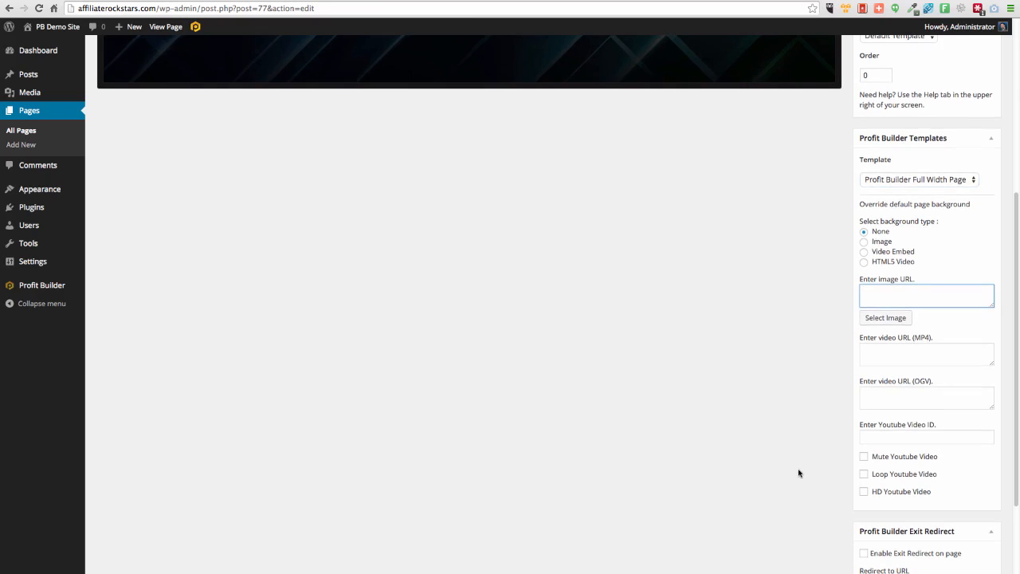
pyautogui.scroll(-4, 797, 472)
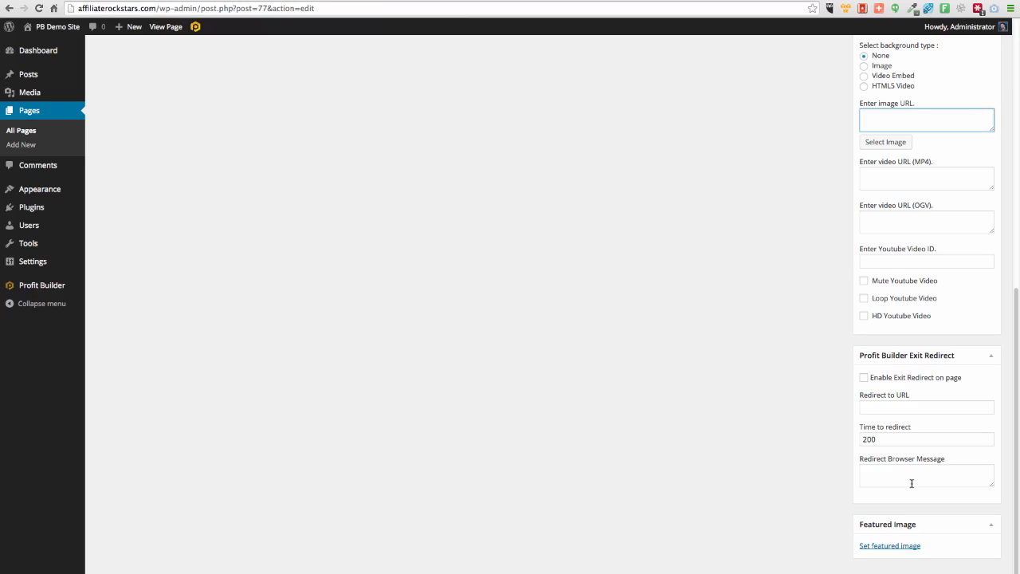
pyautogui.scroll(10, 903, 463)
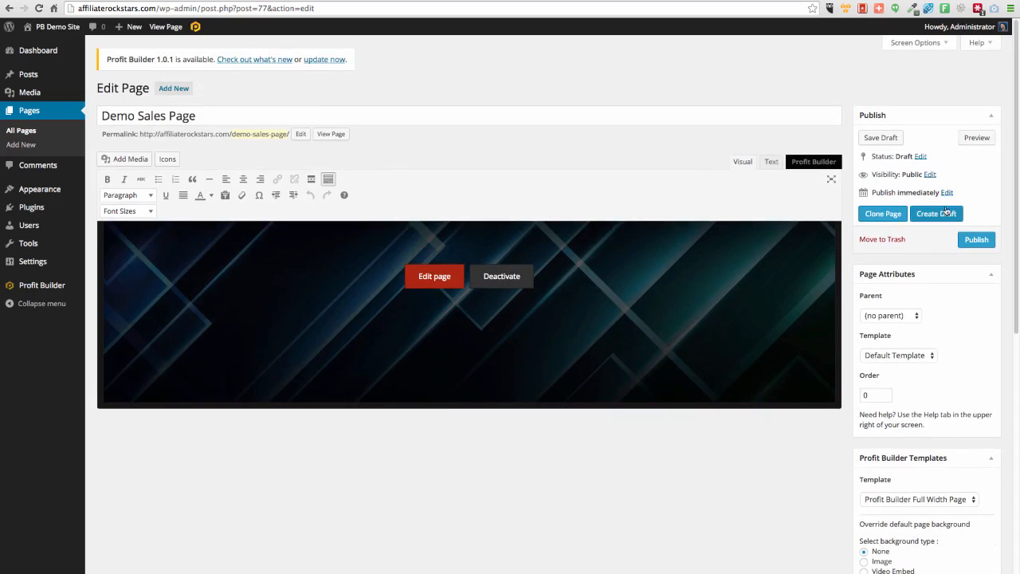
# - Save the Demo Sales Page draft and reopen it in the Profit Builder live editor
pyautogui.click(893, 137)
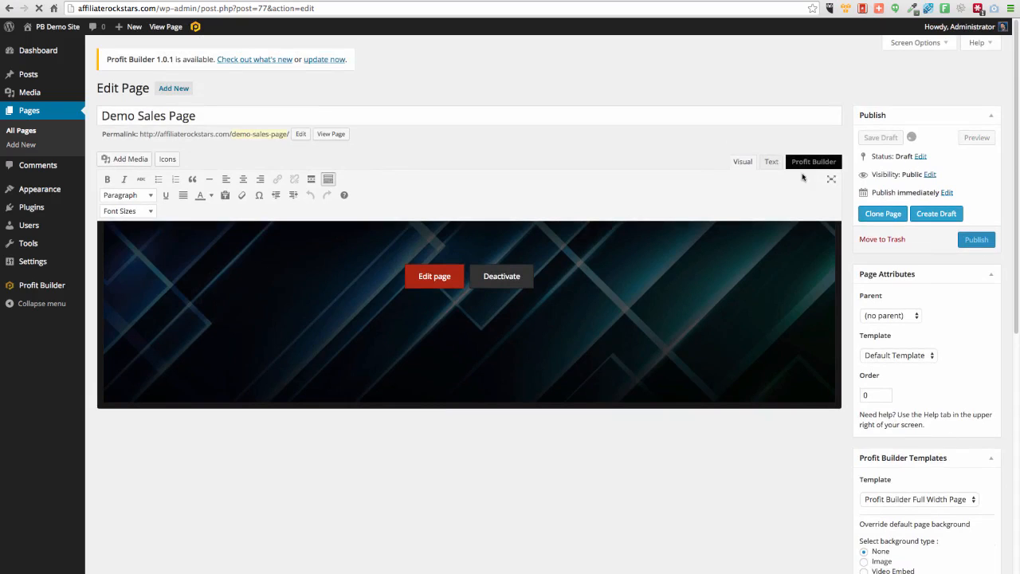
pyautogui.click(435, 276)
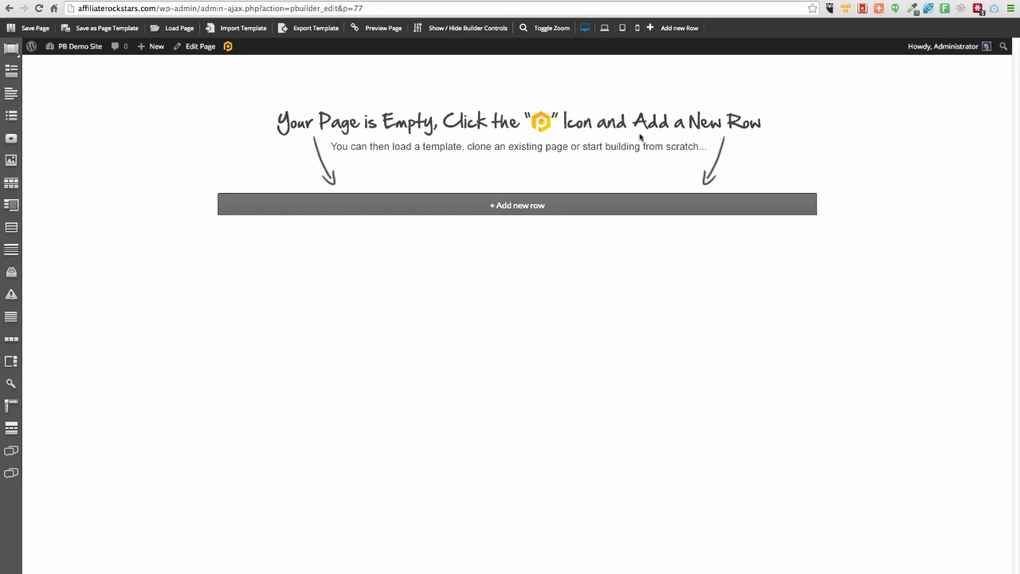
# - Add a single-column row to the empty full-width page and set the row's background type to Fixed
pyautogui.click(508, 212)
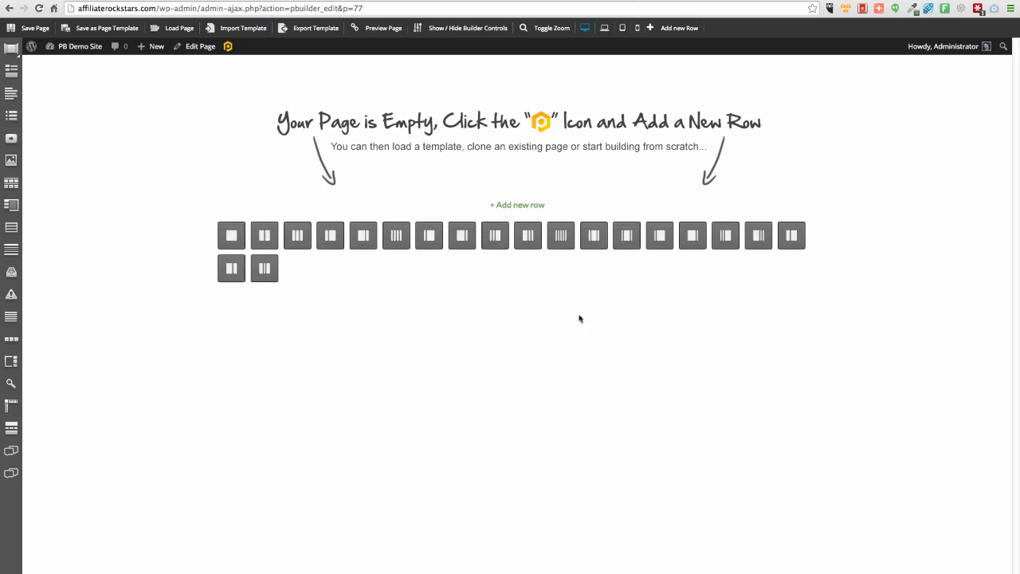
pyautogui.click(230, 235)
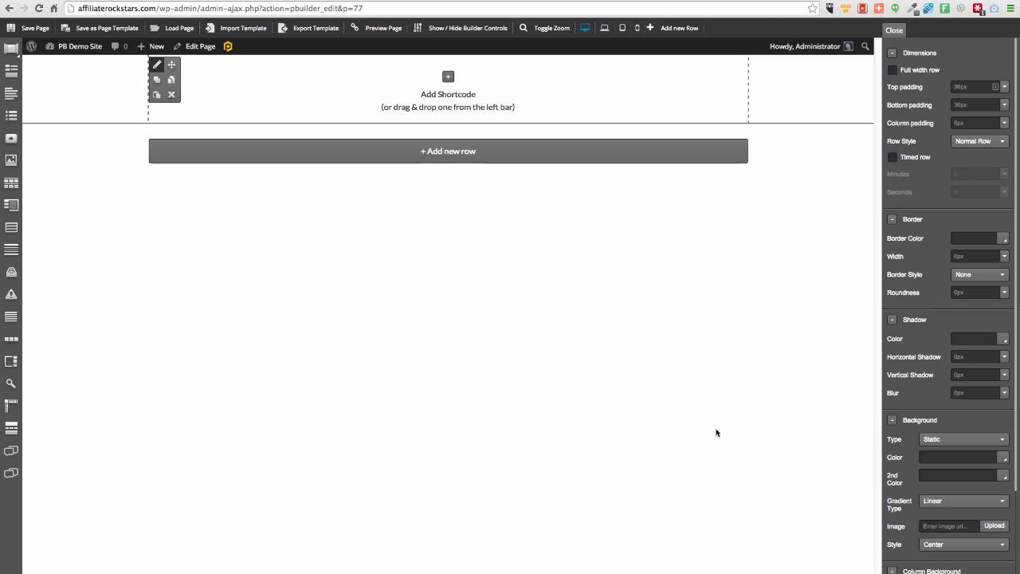
pyautogui.click(977, 86)
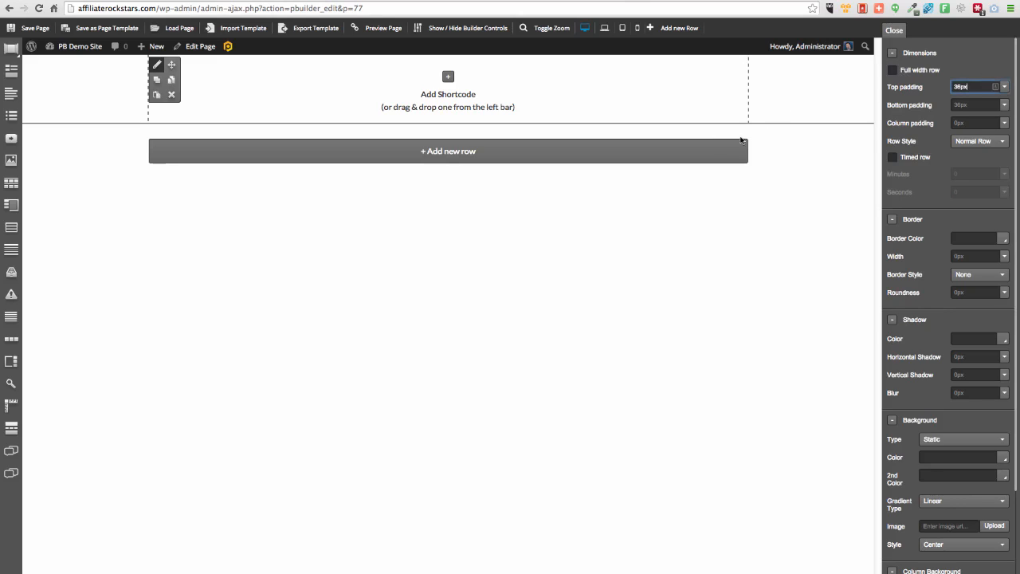
pyautogui.click(971, 105)
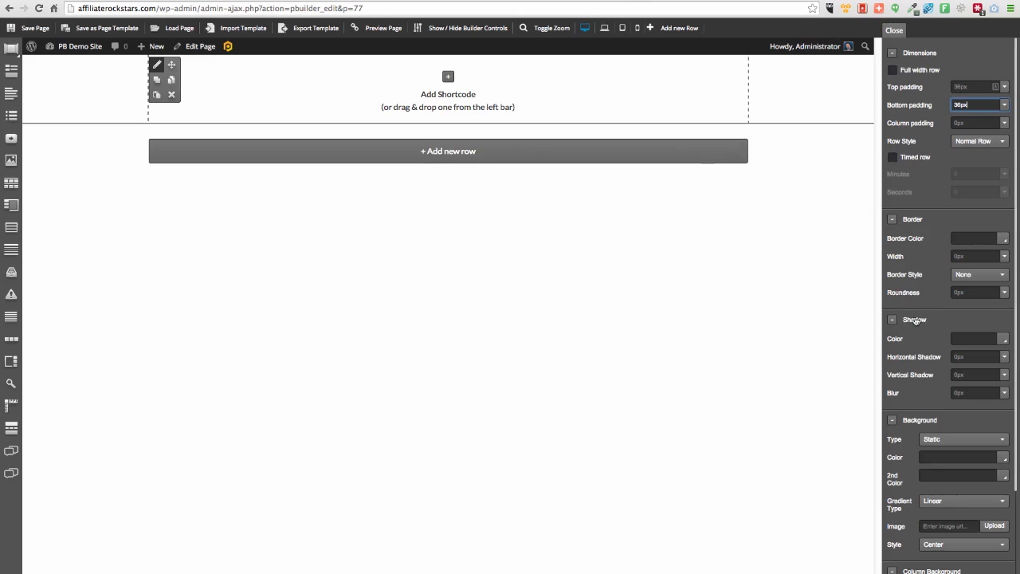
pyautogui.click(945, 440)
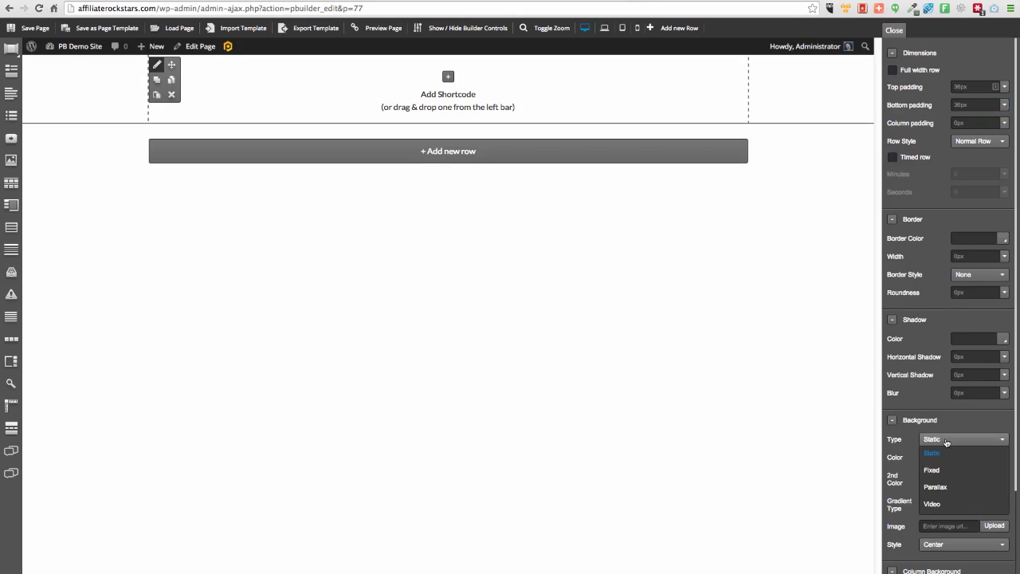
pyautogui.click(937, 504)
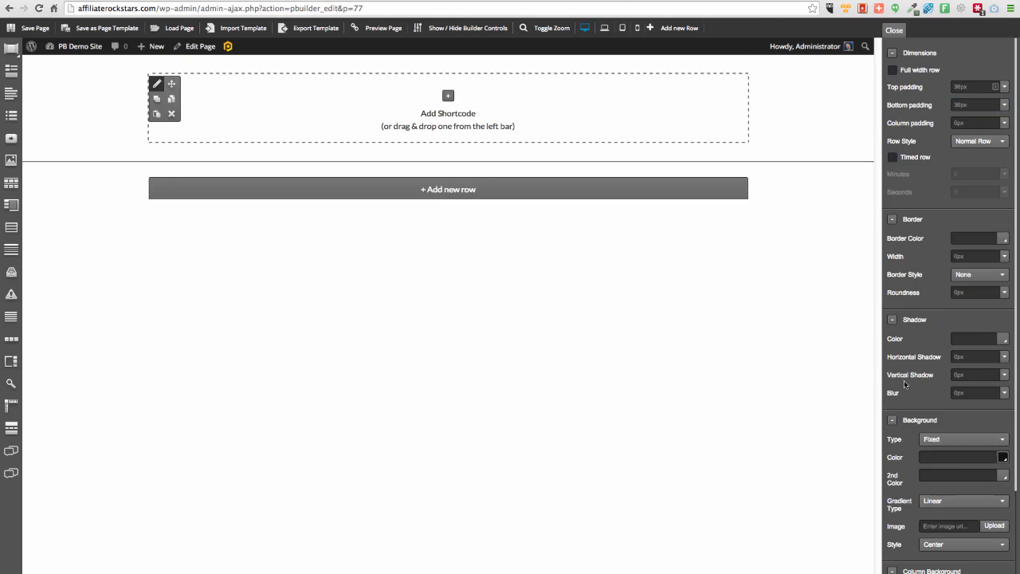
# - Examine the row style choices and the timed row option for the single-column row
pyautogui.click(980, 143)
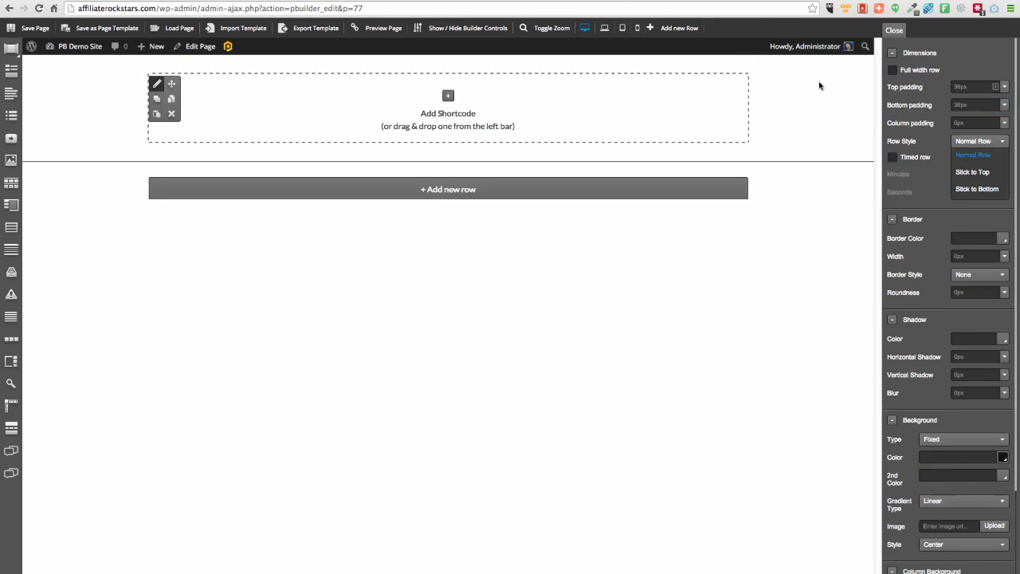
pyautogui.click(974, 146)
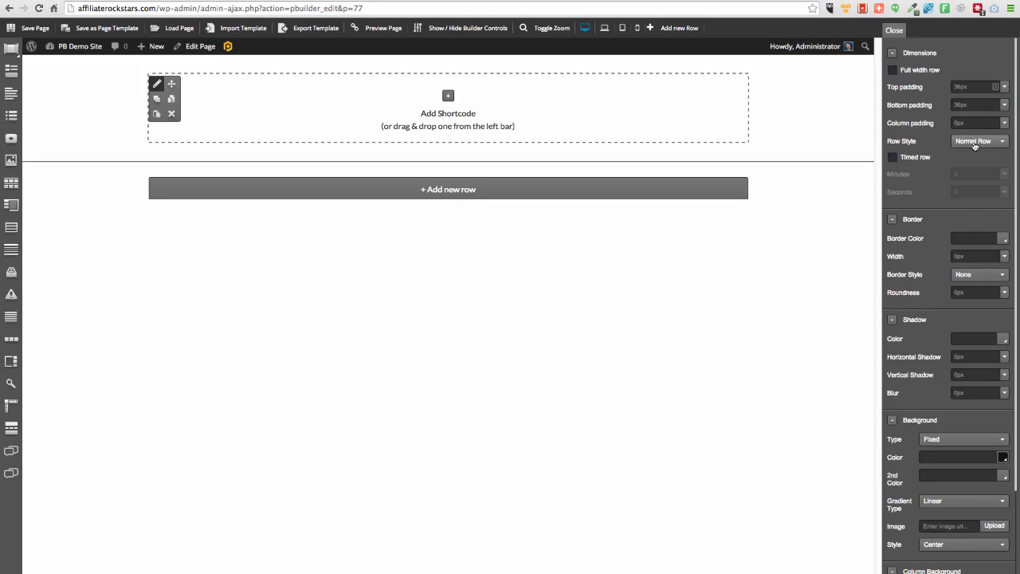
pyautogui.click(892, 159)
pyautogui.click(893, 159)
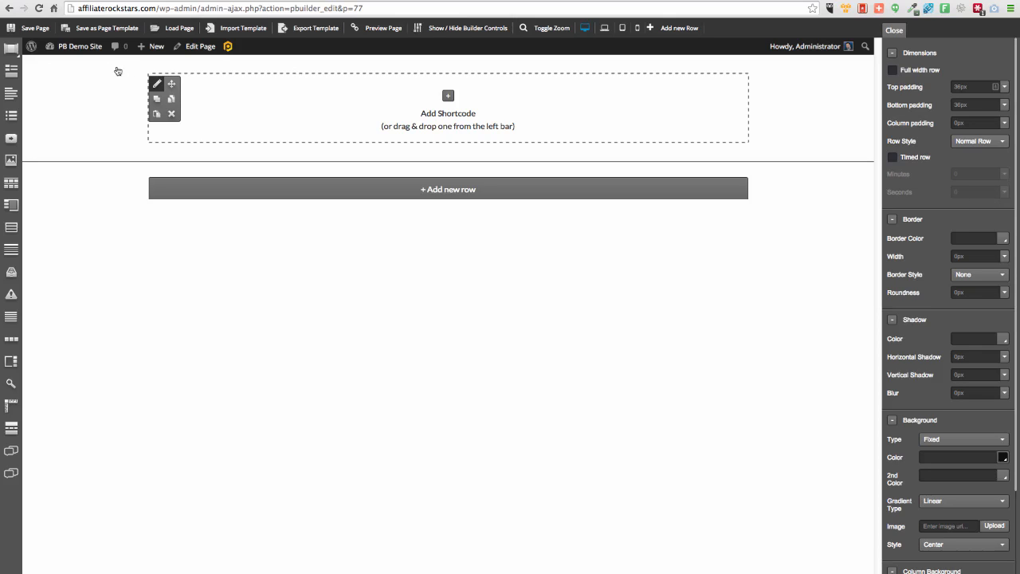
# - Add three more rows below the first: a two-column row, a single-column row and another two-column row
pyautogui.click(451, 196)
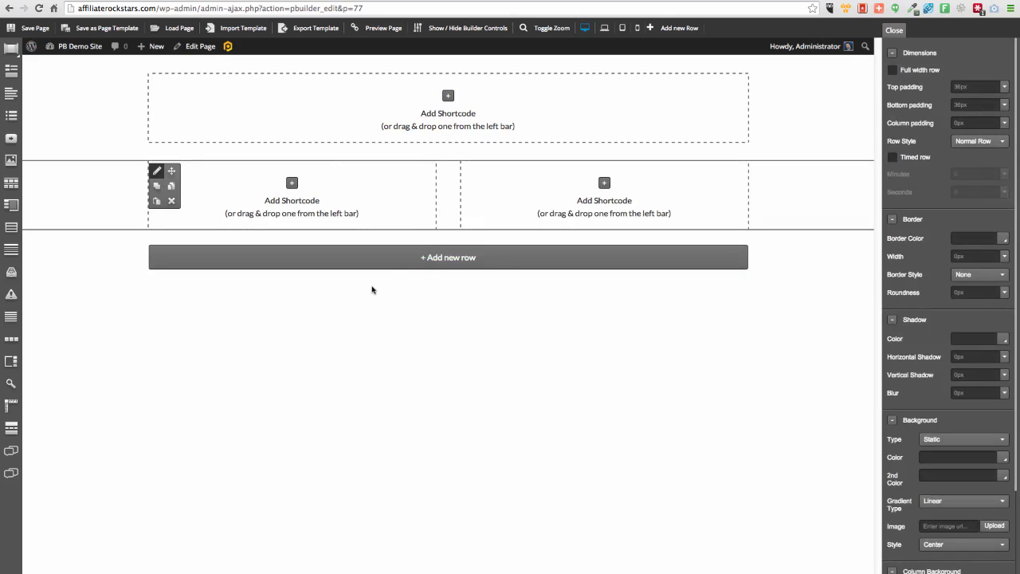
pyautogui.click(390, 262)
pyautogui.click(157, 287)
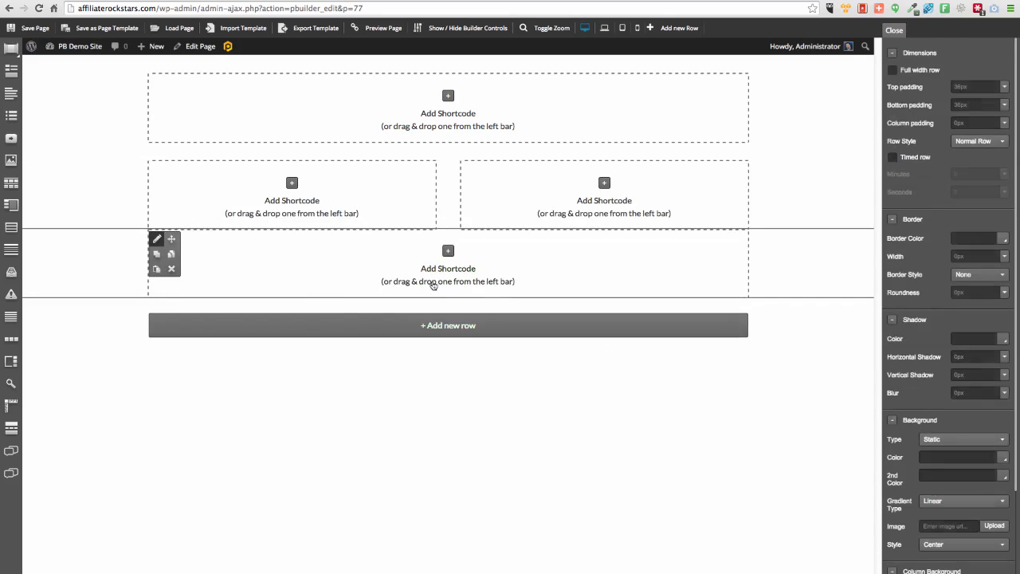
pyautogui.click(398, 325)
pyautogui.click(188, 359)
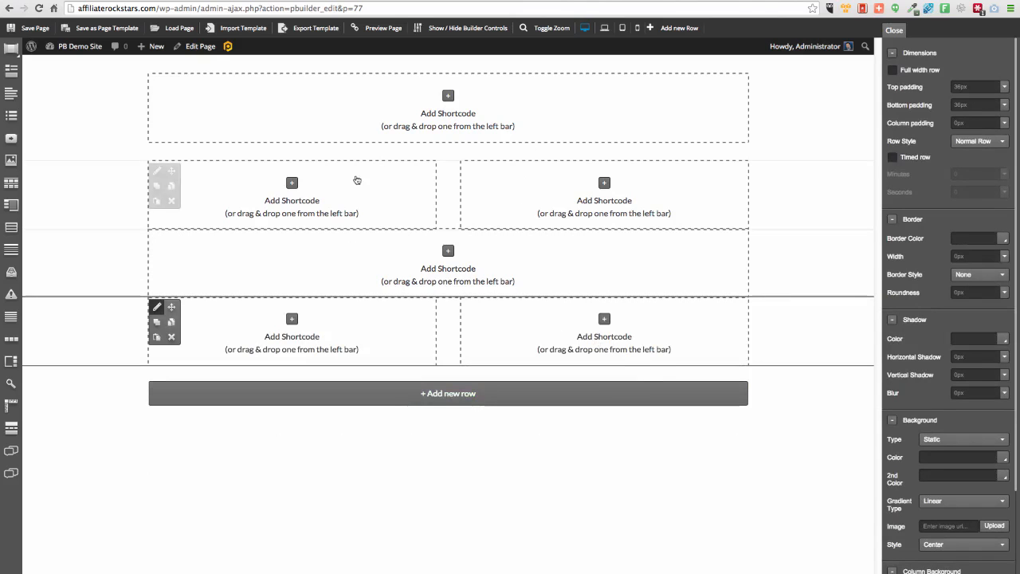
# - Browse the Basic shortcode list and the elements offered in another shortcode group
pyautogui.click(293, 182)
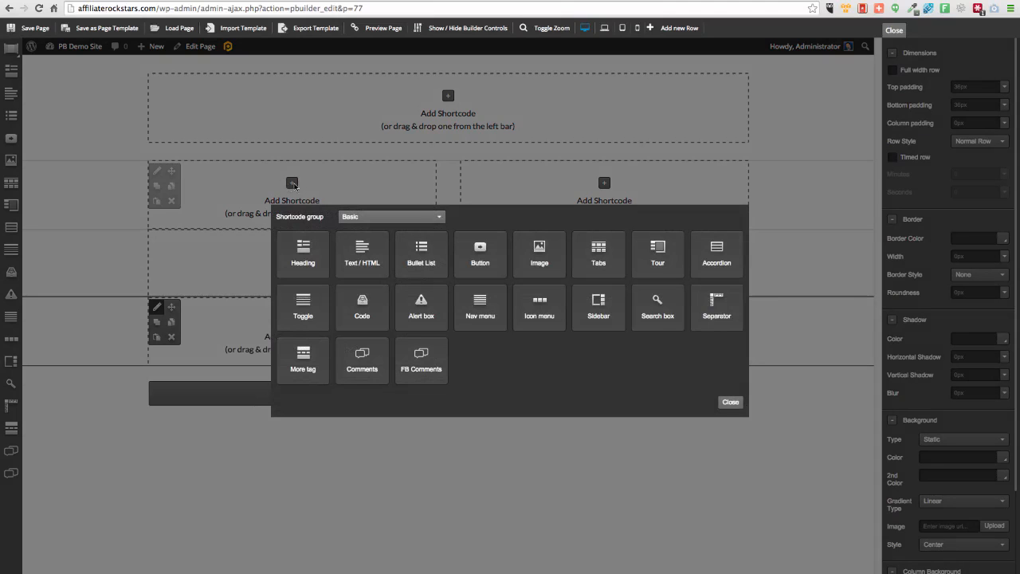
pyautogui.click(730, 403)
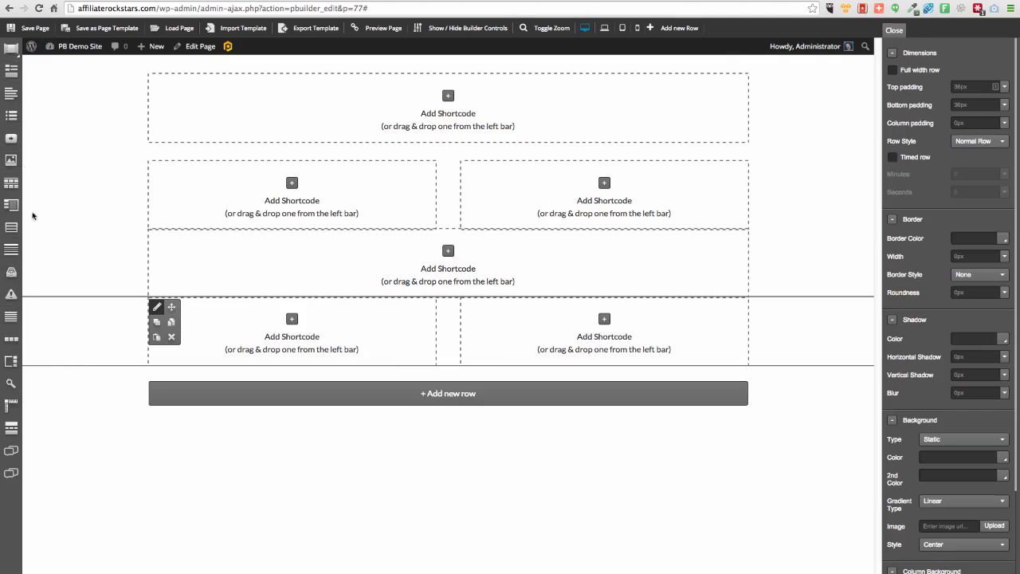
pyautogui.click(10, 46)
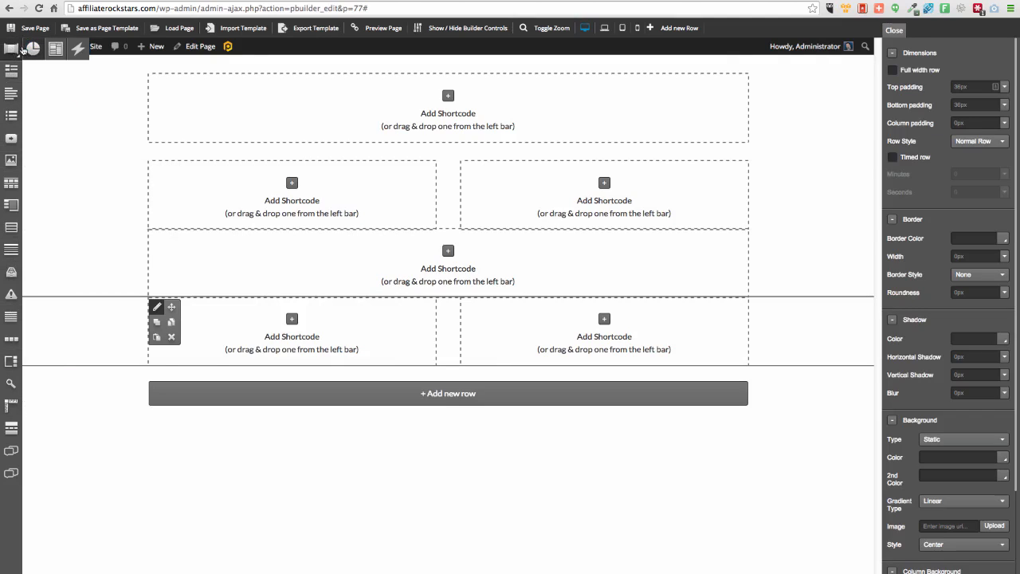
pyautogui.click(55, 49)
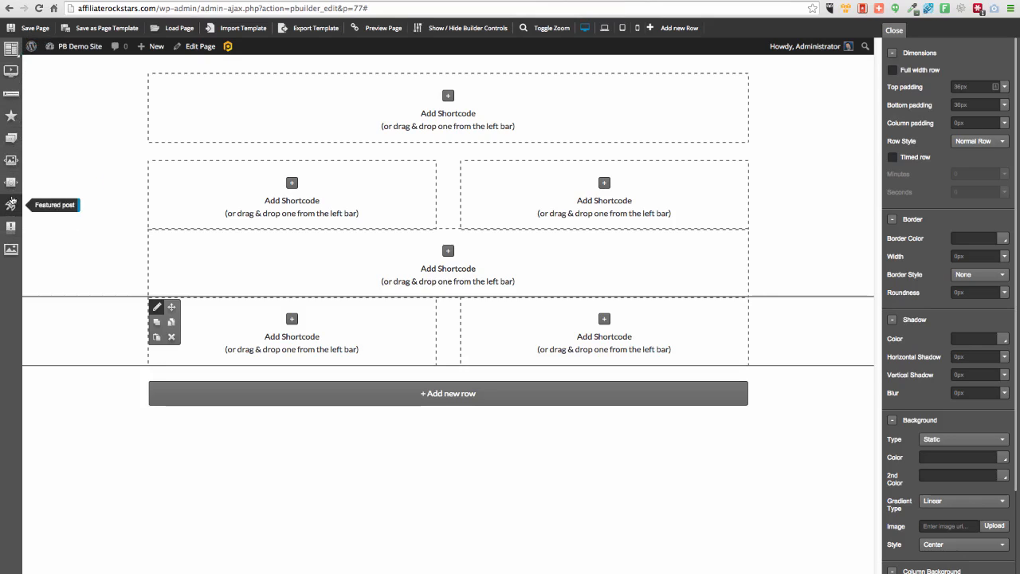
pyautogui.click(13, 50)
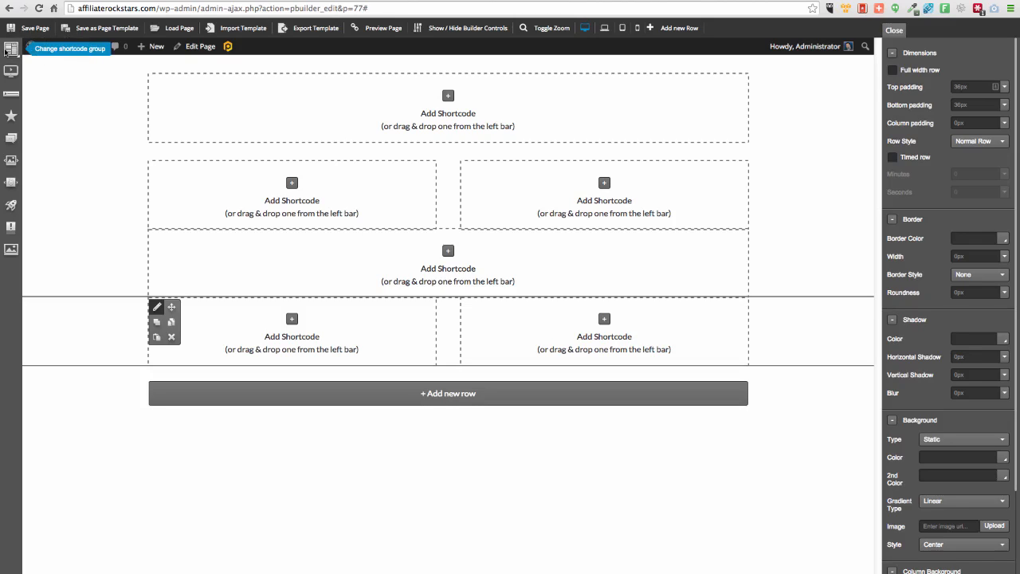
pyautogui.click(29, 51)
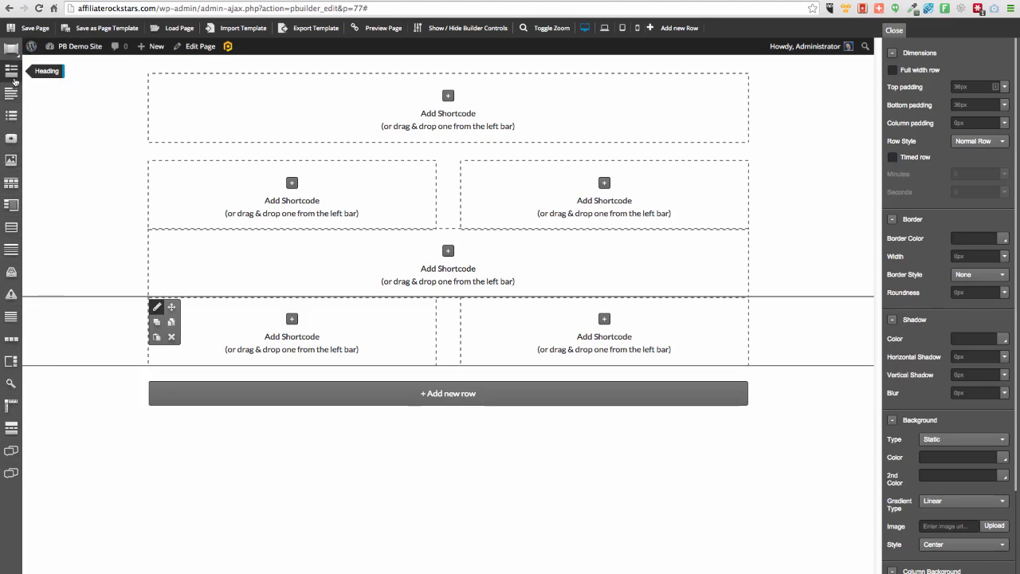
# - Place a Heading element in the first row and set its text to "THIS IS AN AWESOME SALES PAGE"
pyautogui.moveTo(416, 106); pyautogui.dragTo(417, 104)
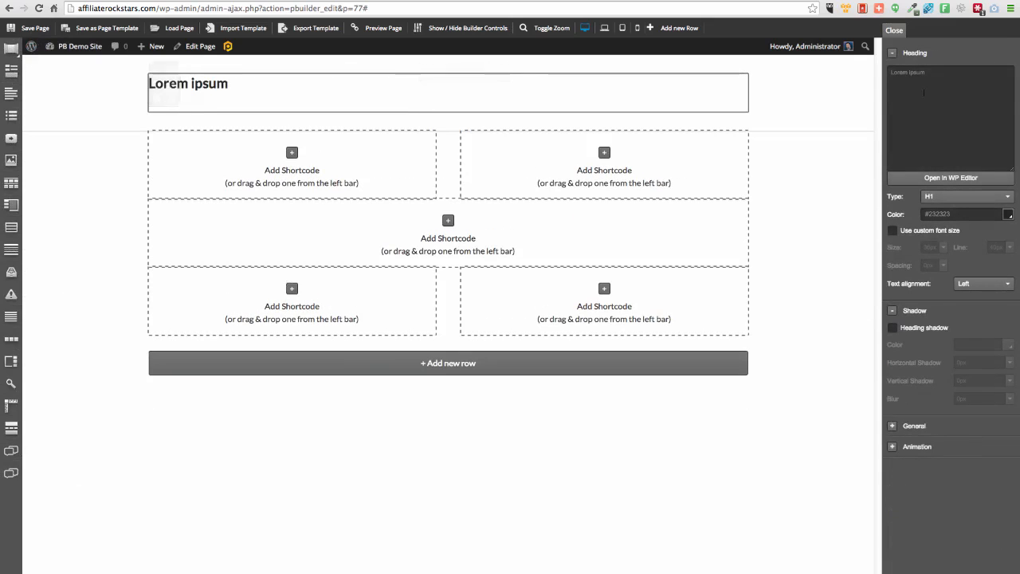
pyautogui.write('TH')
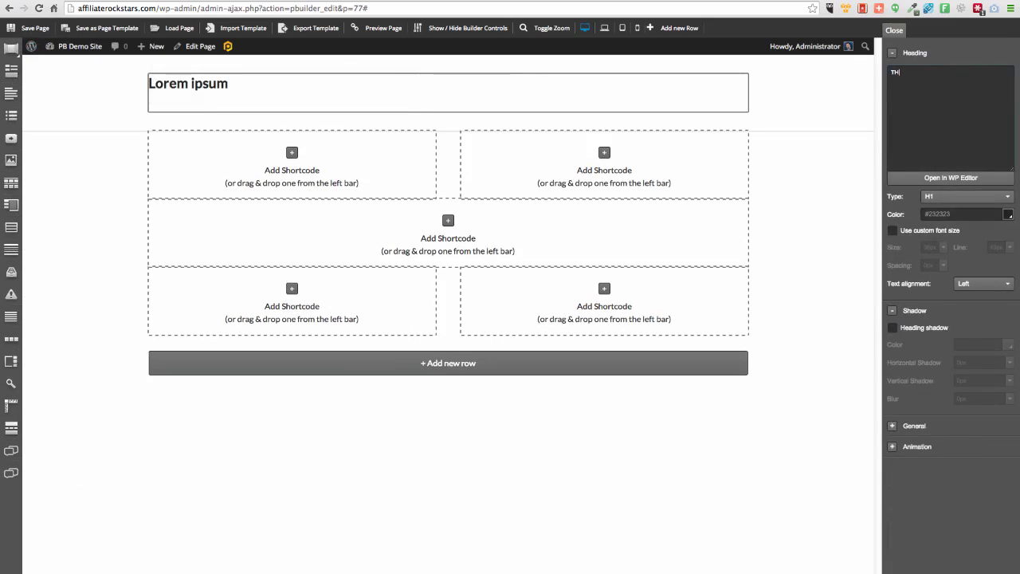
pyautogui.write('IS IS AN')
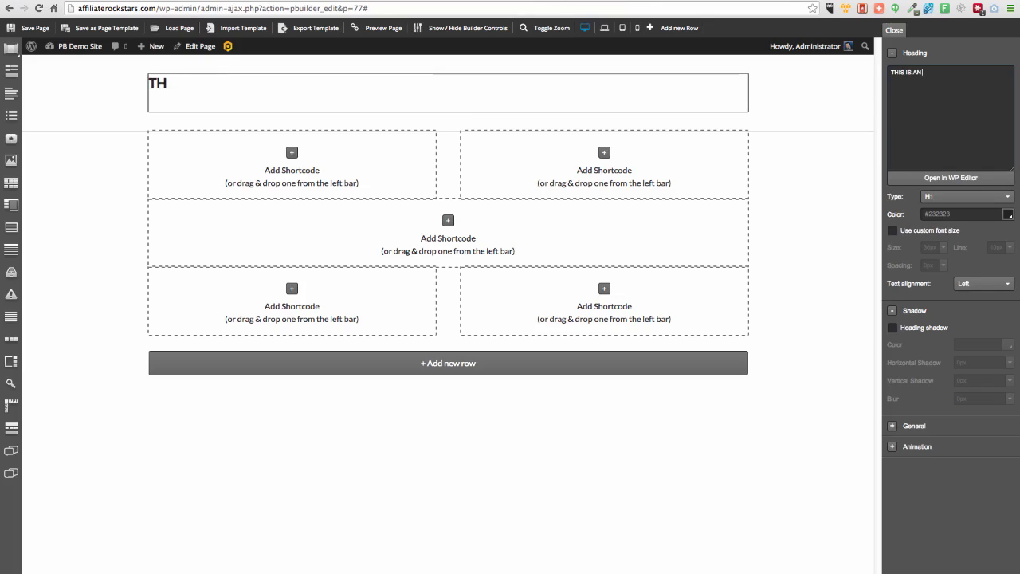
pyautogui.write(' AWESOME SALES PAGE')
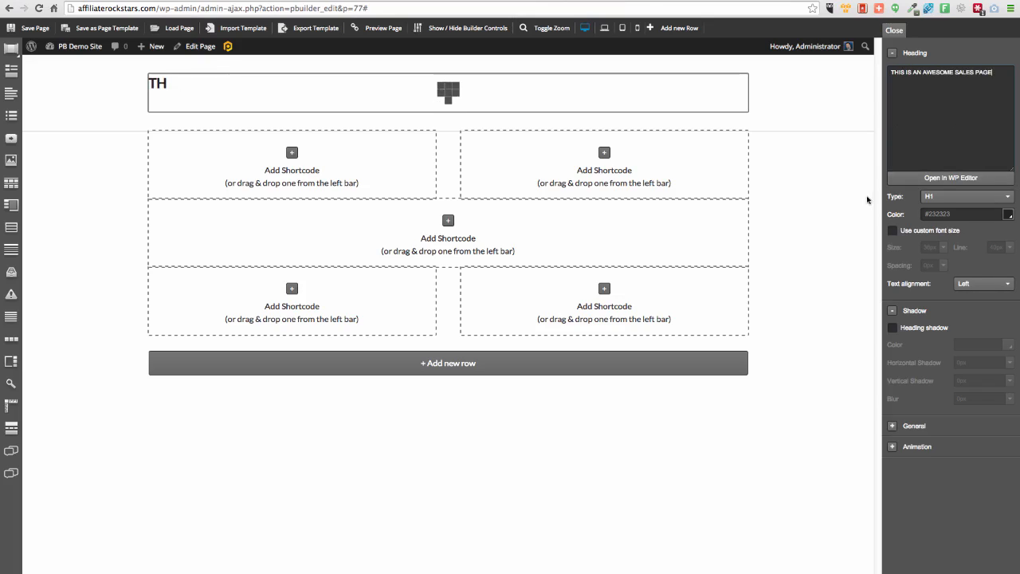
# - Enable a custom font size for the heading and enlarge it to 48px
pyautogui.click(896, 232)
pyautogui.click(943, 248)
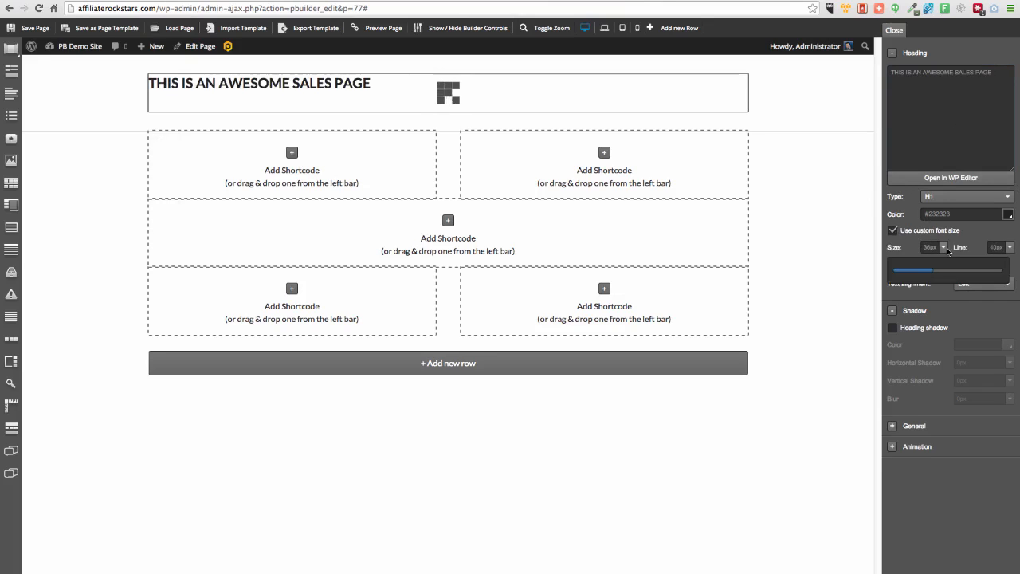
pyautogui.moveTo(937, 271); pyautogui.dragTo(949, 274)
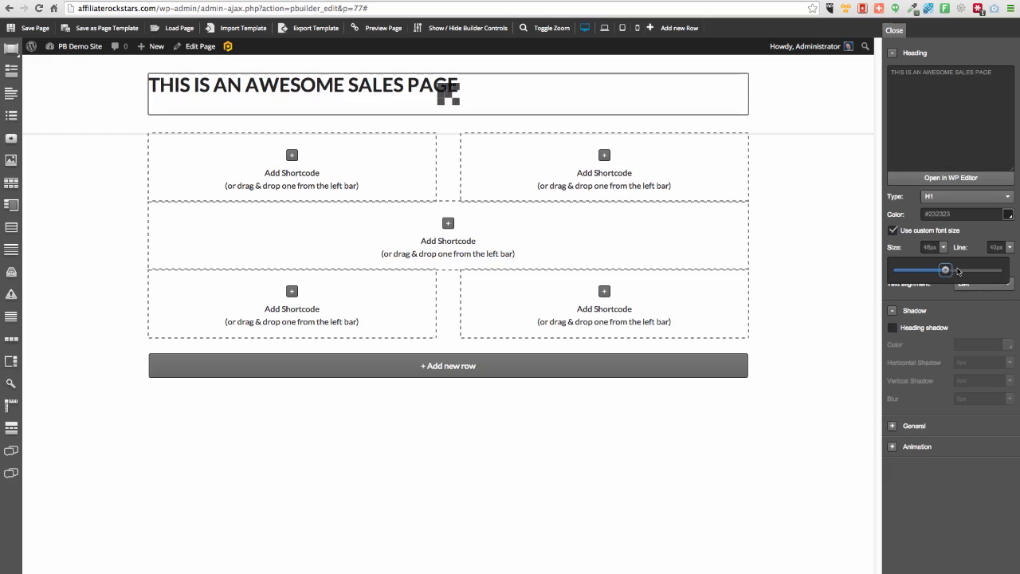
# - Format the word AWESOME in the heading as orange, bold and italic in the WP editor and save the content
pyautogui.click(954, 178)
pyautogui.doubleClick(379, 276)
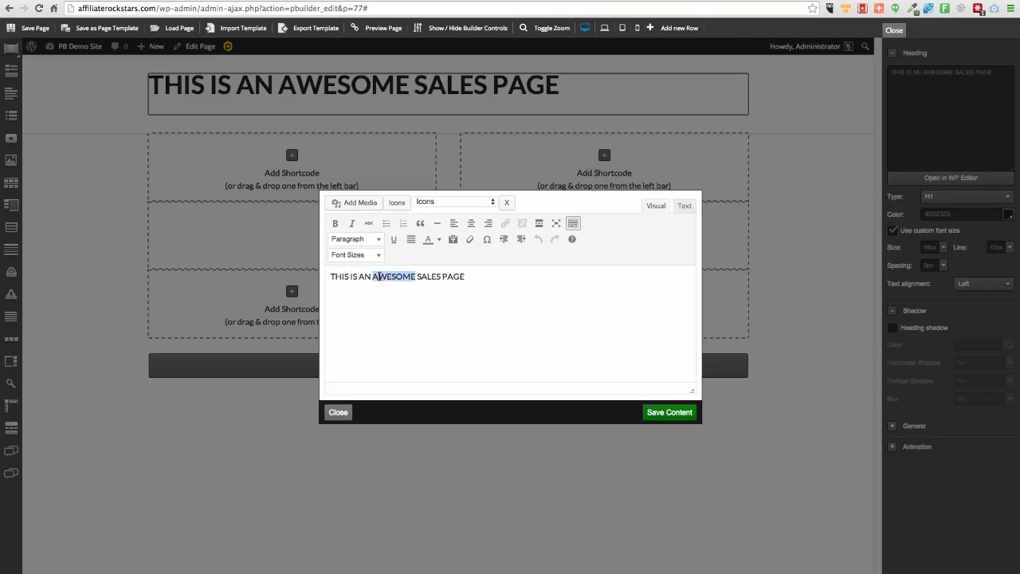
pyautogui.click(440, 240)
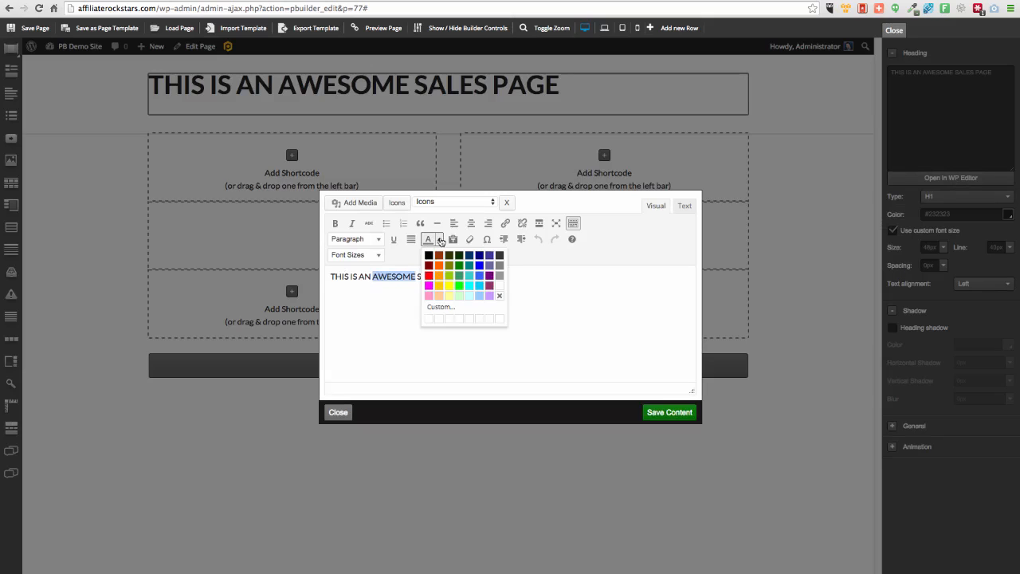
pyautogui.click(439, 276)
pyautogui.click(336, 227)
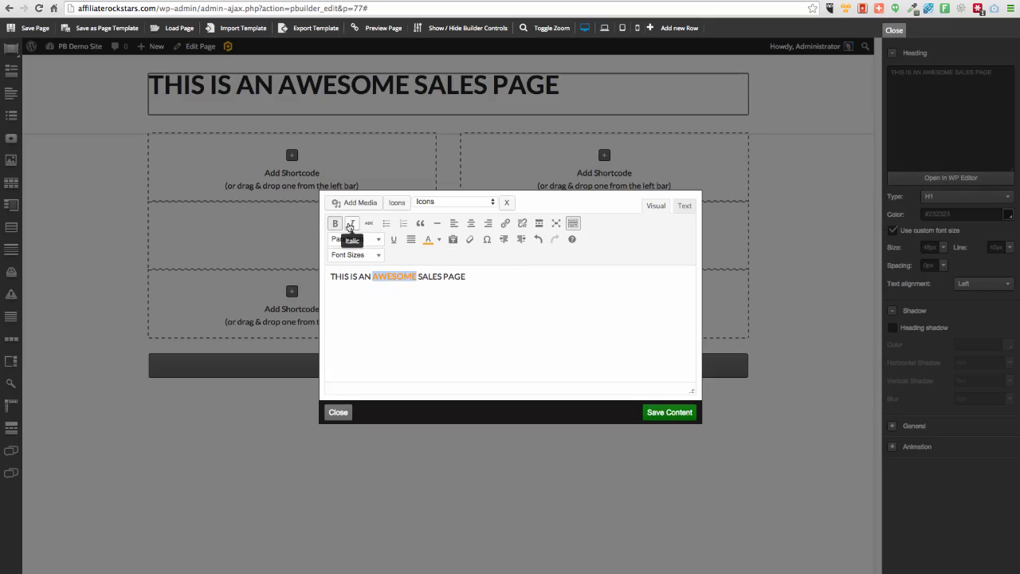
pyautogui.click(351, 224)
pyautogui.click(677, 413)
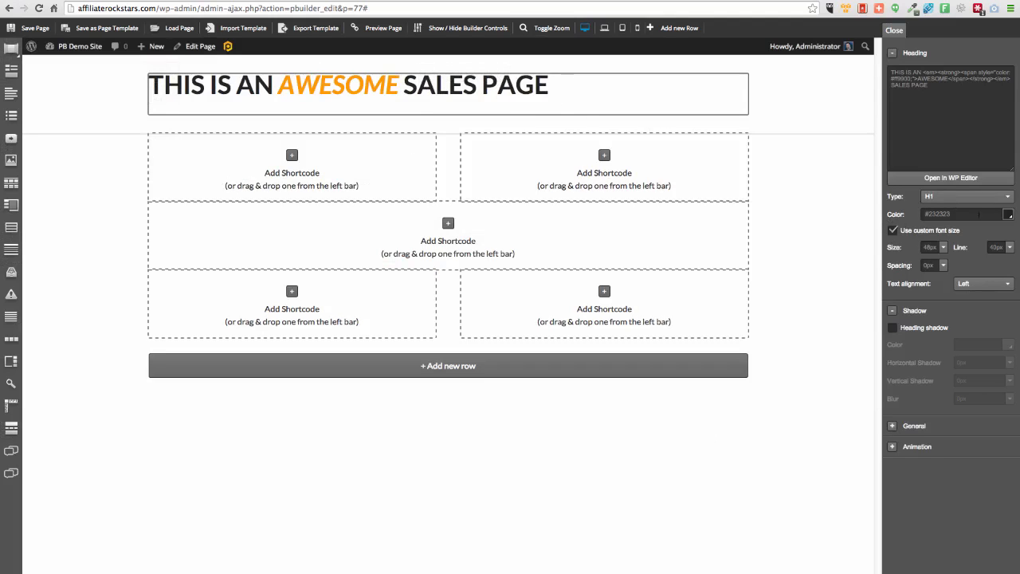
# - Center the heading text and clear its bottom margin
pyautogui.click(976, 285)
pyautogui.click(969, 331)
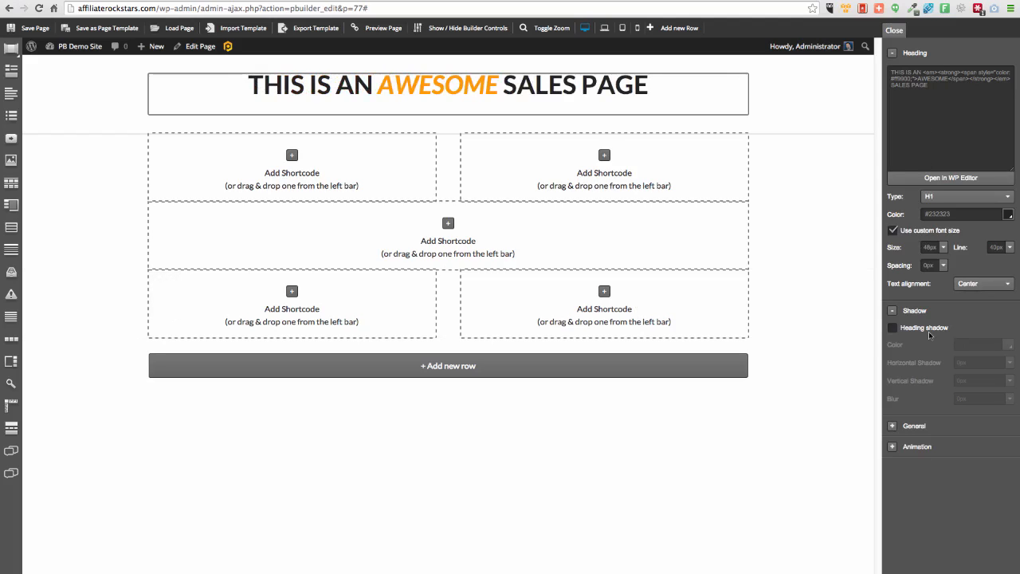
pyautogui.click(893, 426)
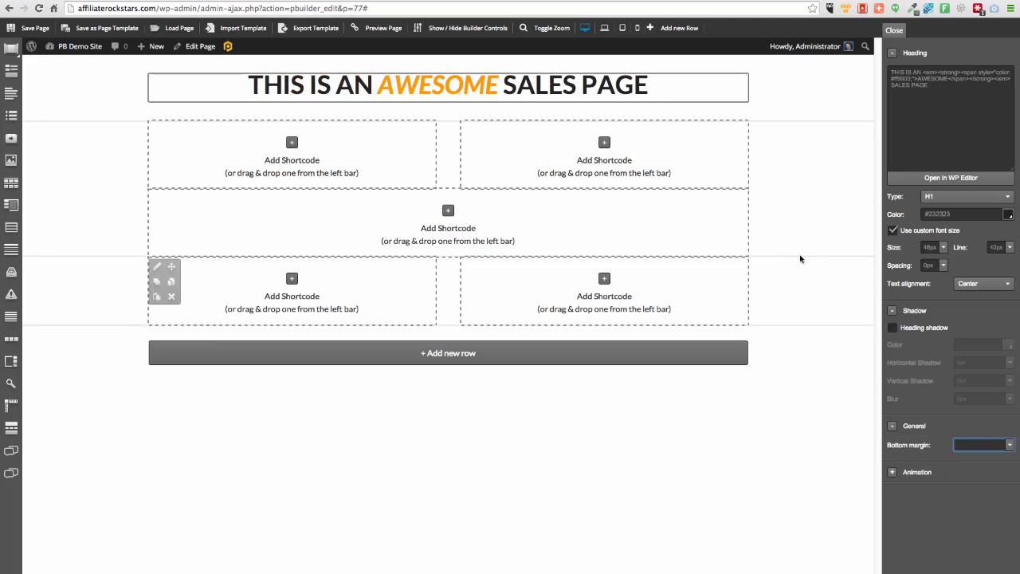
# - Add a Video element from the Content shortcode group to the first column of the upper two-column row
pyautogui.click(292, 143)
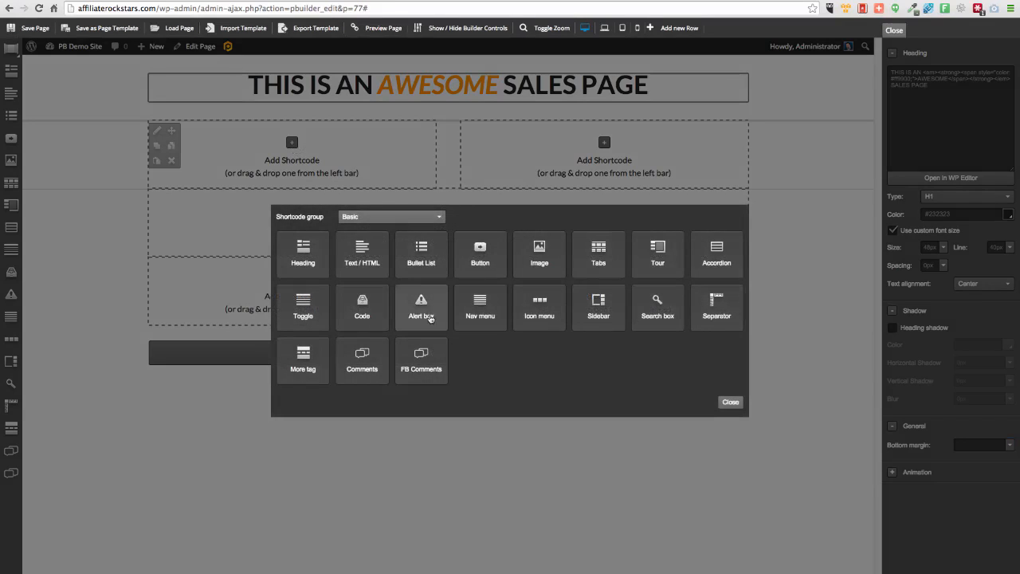
pyautogui.click(373, 217)
pyautogui.click(352, 264)
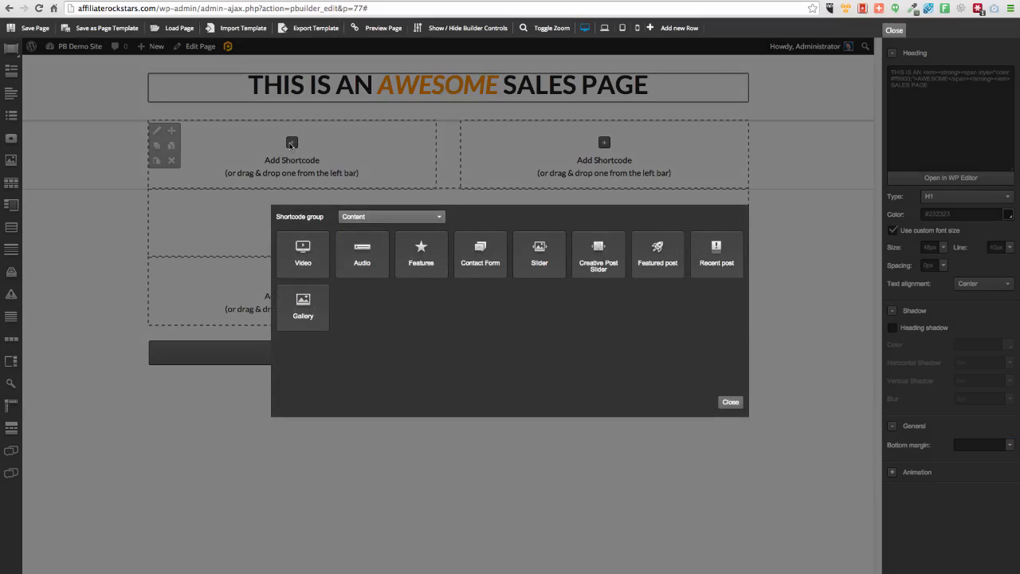
pyautogui.click(300, 267)
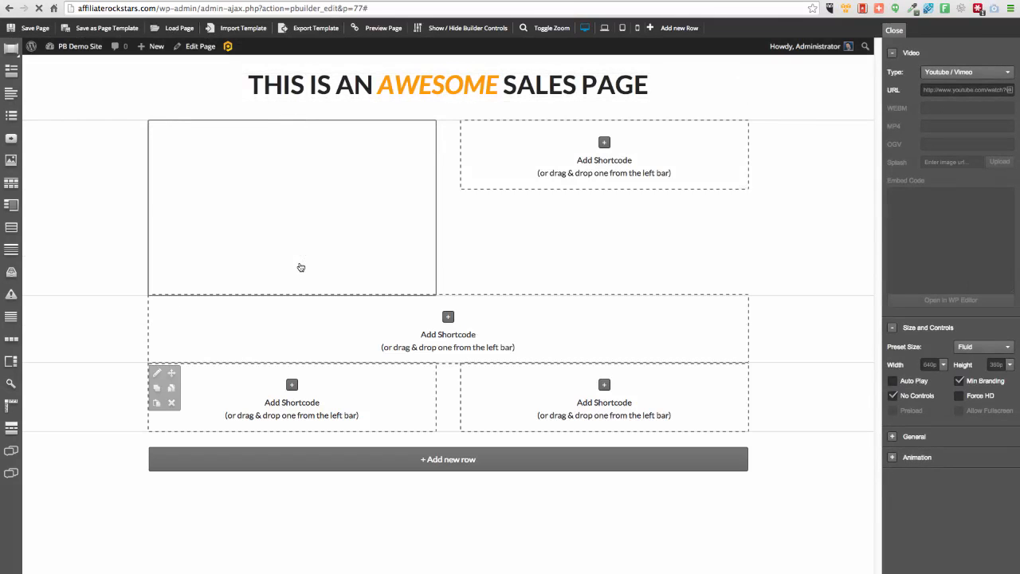
# - Add an opt-in form from the Advanced shortcode group to the column beside the video
pyautogui.click(603, 144)
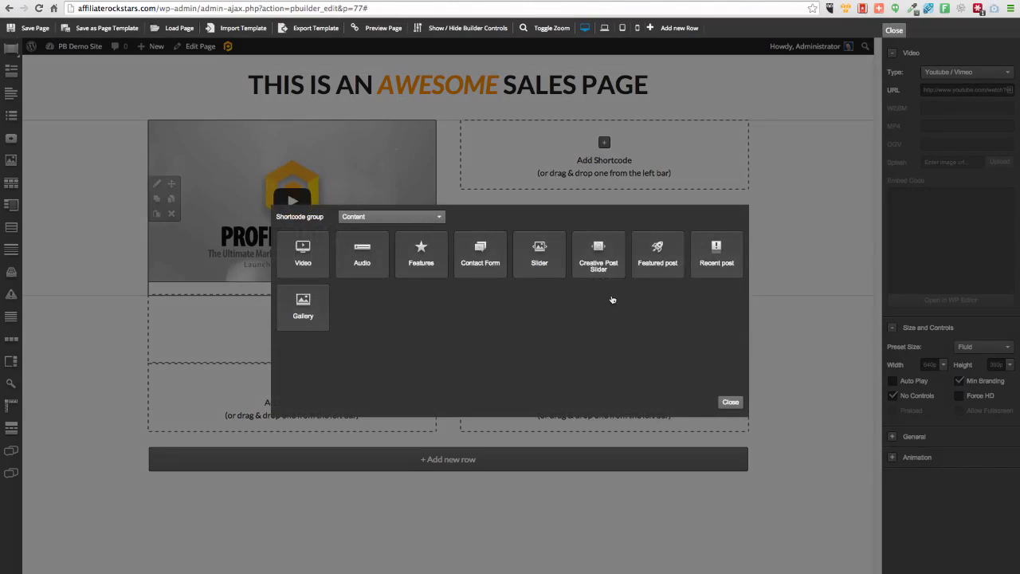
pyautogui.click(396, 218)
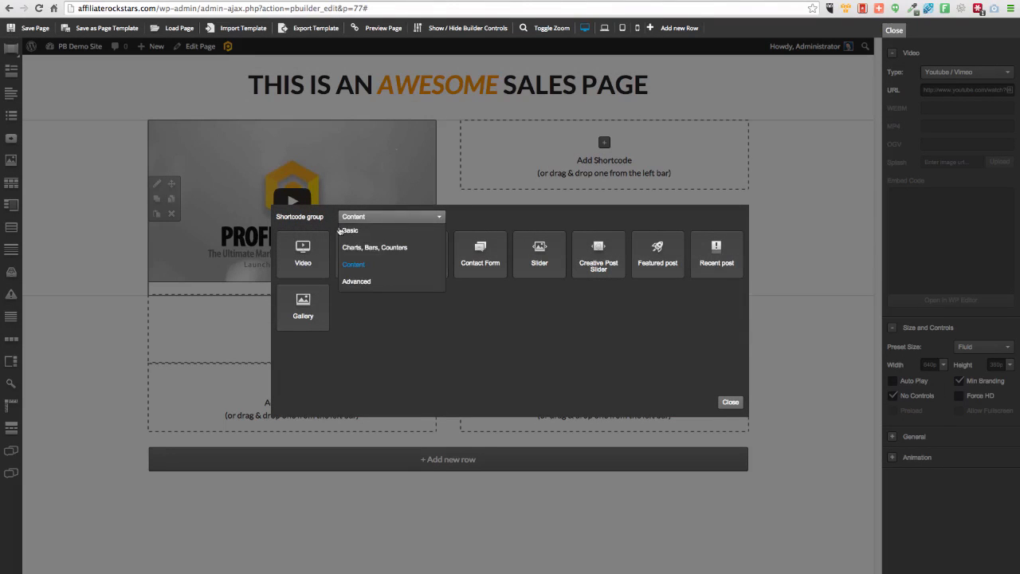
pyautogui.click(363, 281)
pyautogui.click(721, 257)
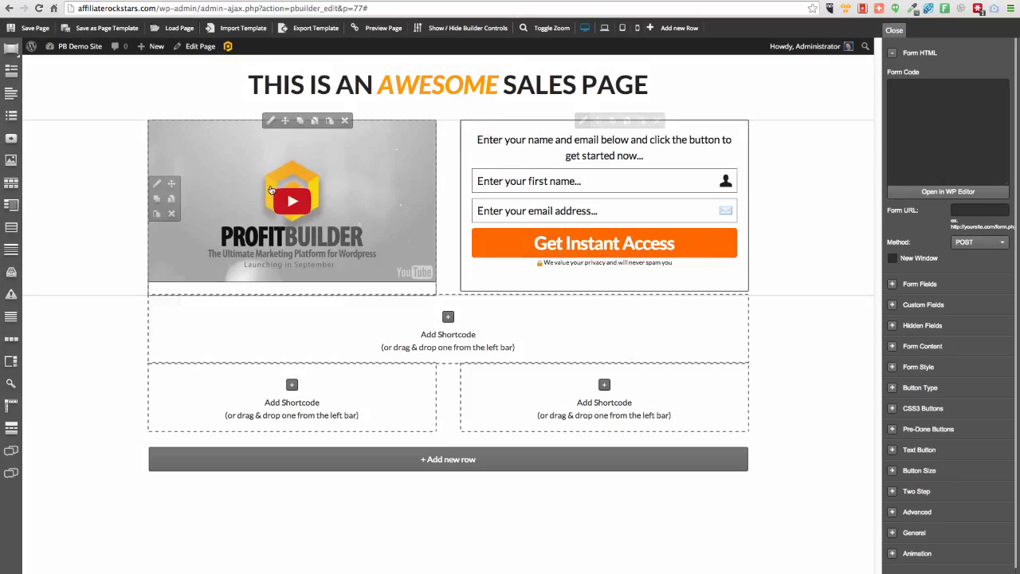
# - Try the MP4 / OGV / WEBM and Embed Code types on the video element, ending on Youtube / Vimeo
pyautogui.click(269, 121)
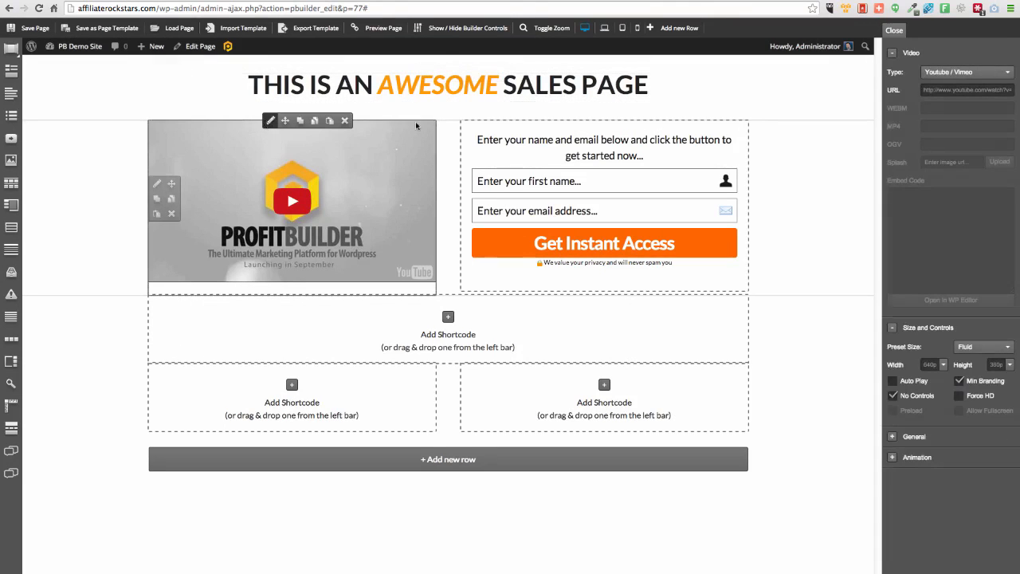
pyautogui.click(964, 72)
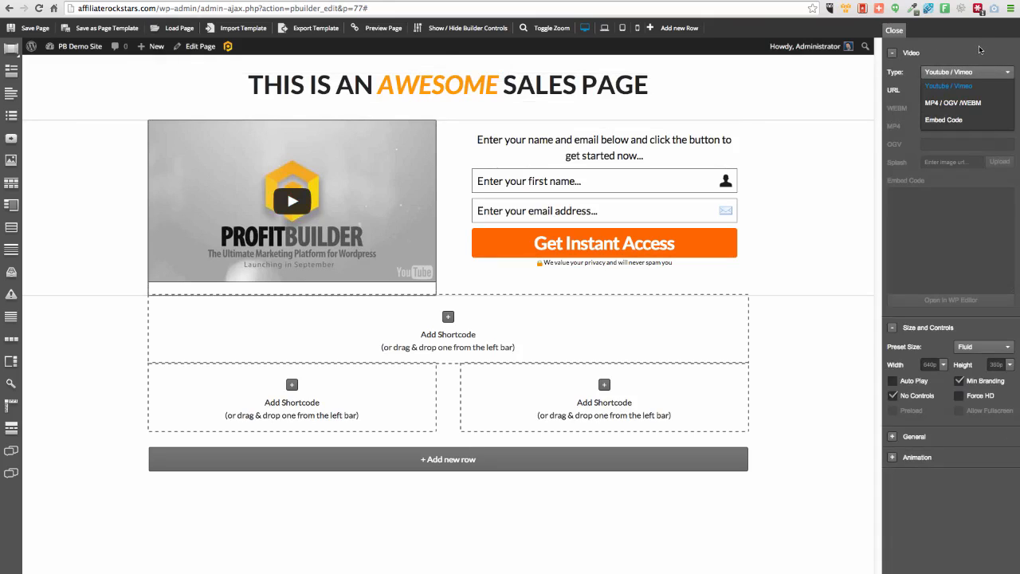
pyautogui.click(948, 85)
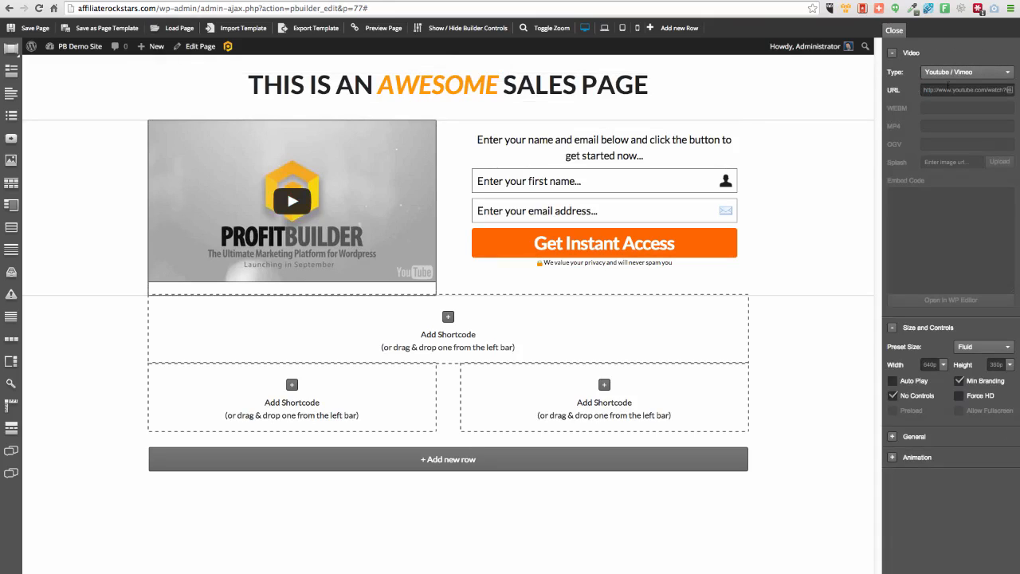
pyautogui.click(968, 74)
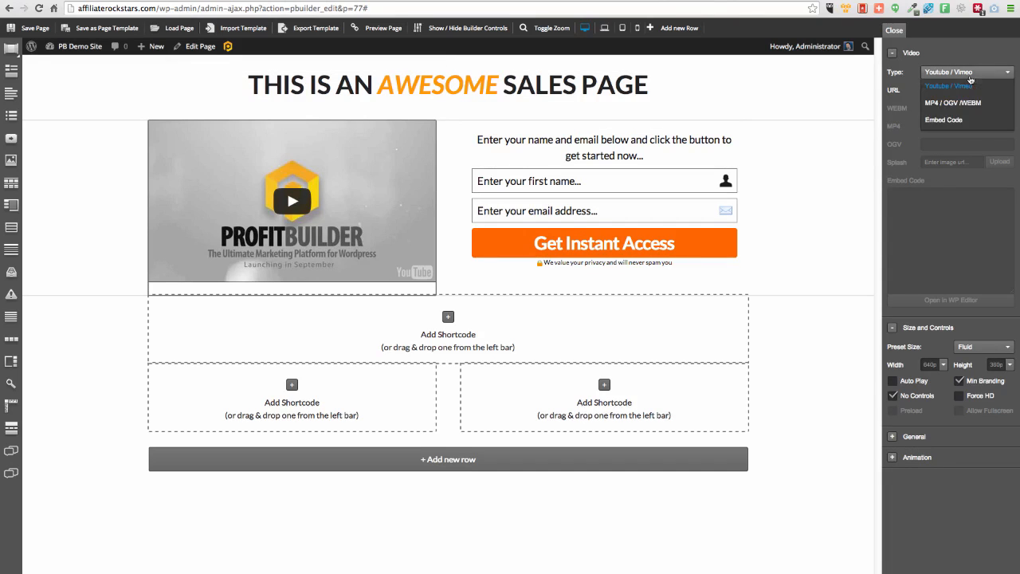
pyautogui.click(944, 104)
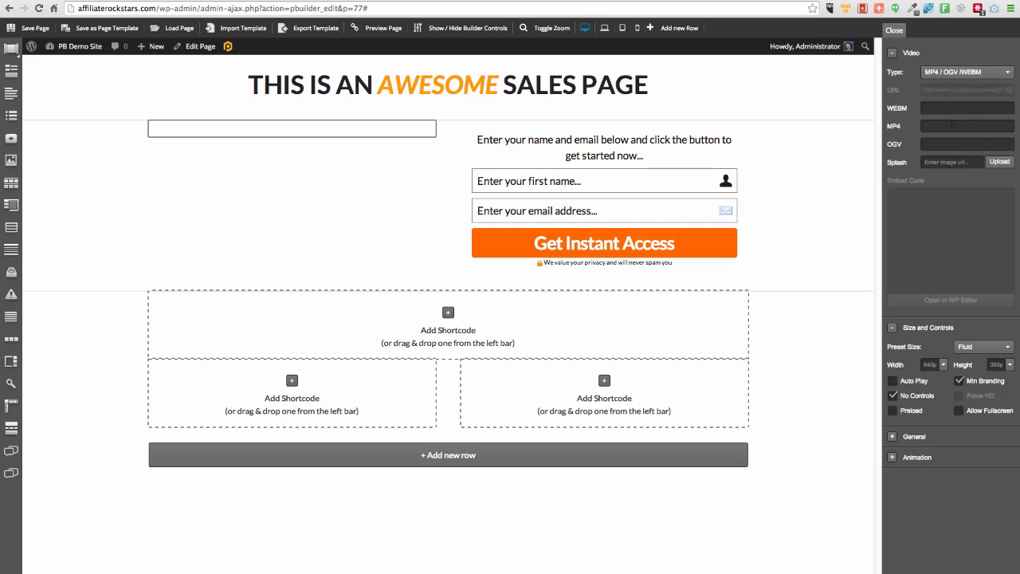
pyautogui.click(965, 73)
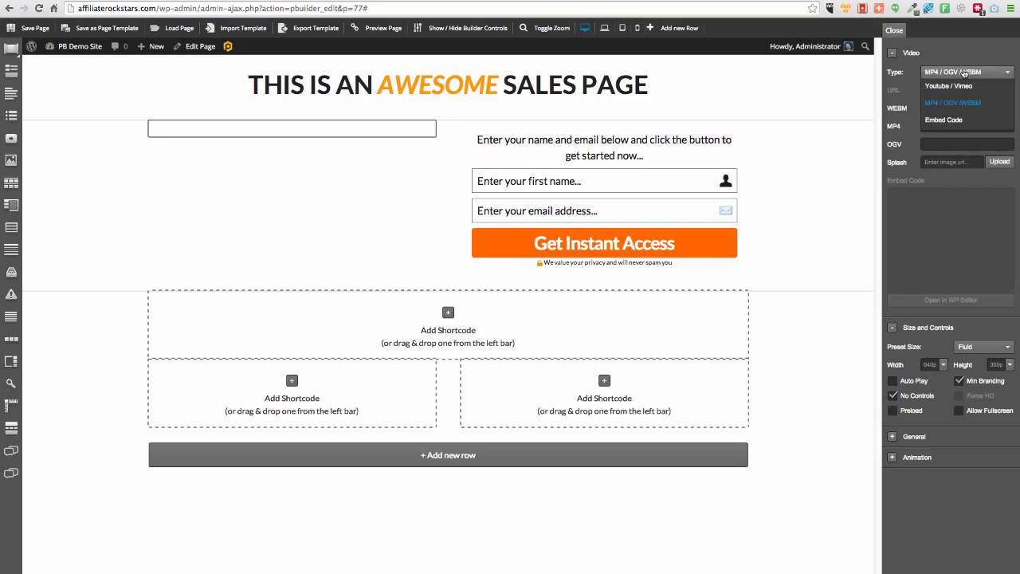
pyautogui.click(942, 119)
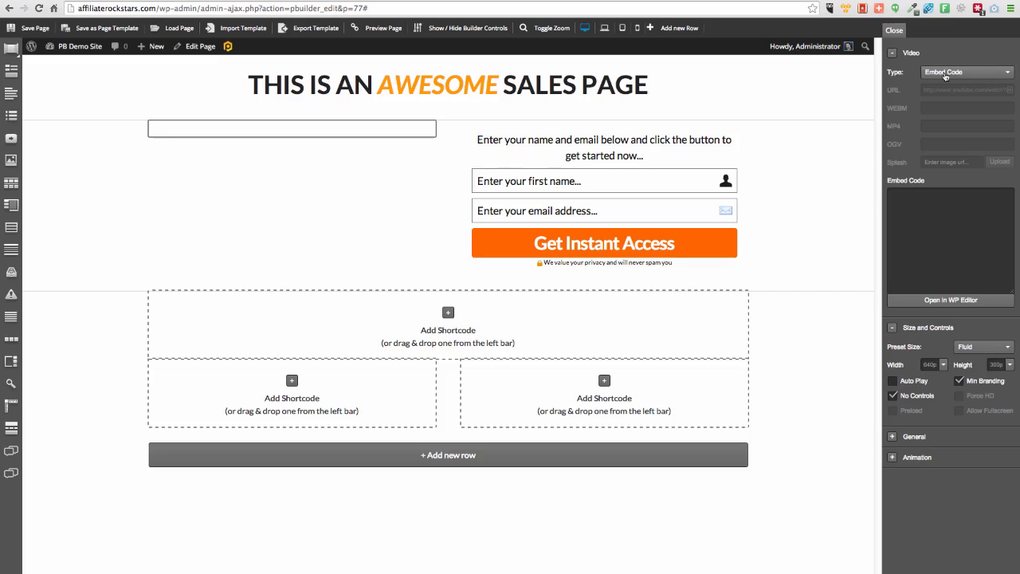
pyautogui.click(945, 73)
pyautogui.click(943, 83)
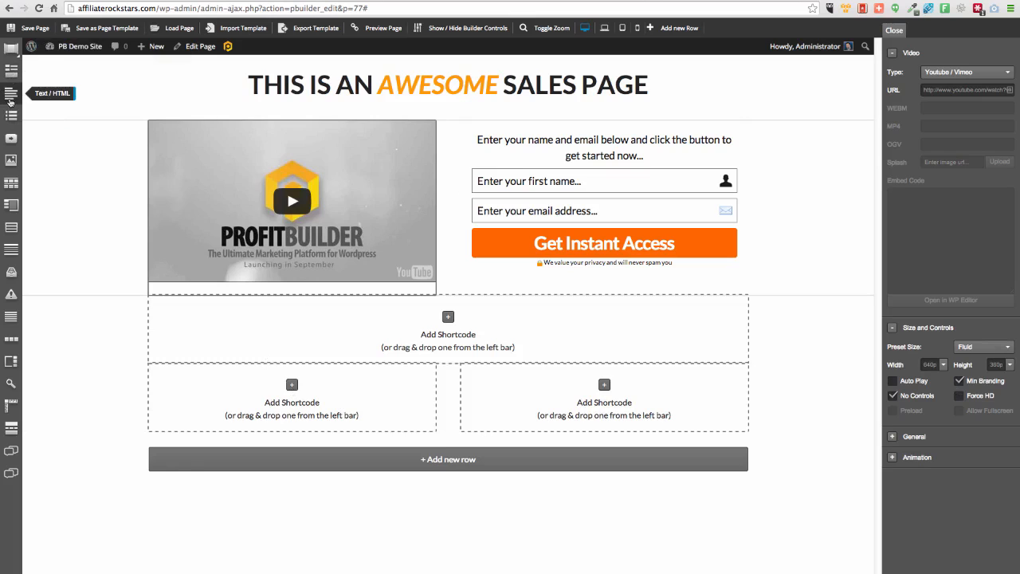
# - Place a Text / HTML element in the single-column row below the video and put its content in focus
pyautogui.moveTo(10, 99); pyautogui.dragTo(399, 346)
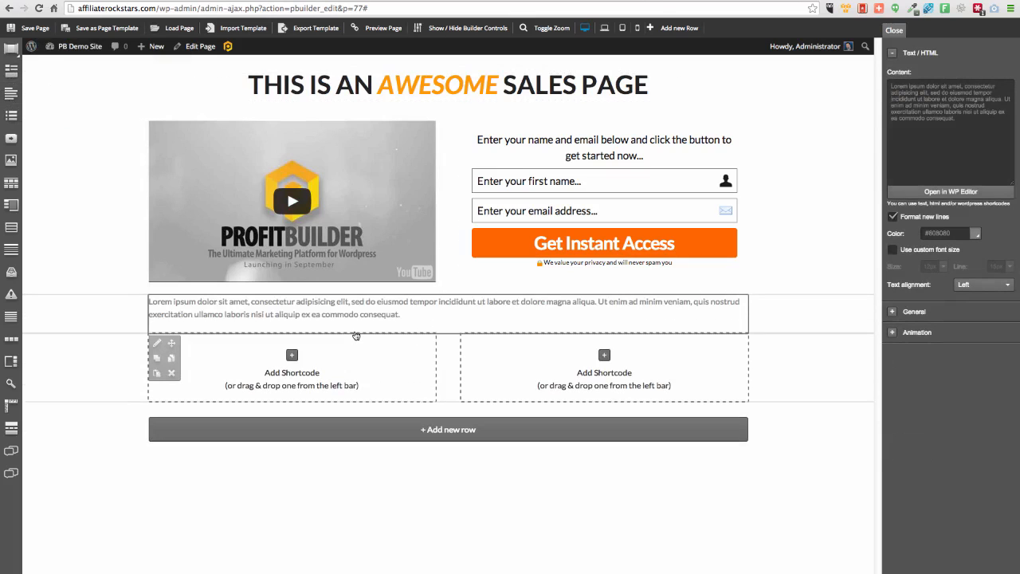
pyautogui.click(981, 123)
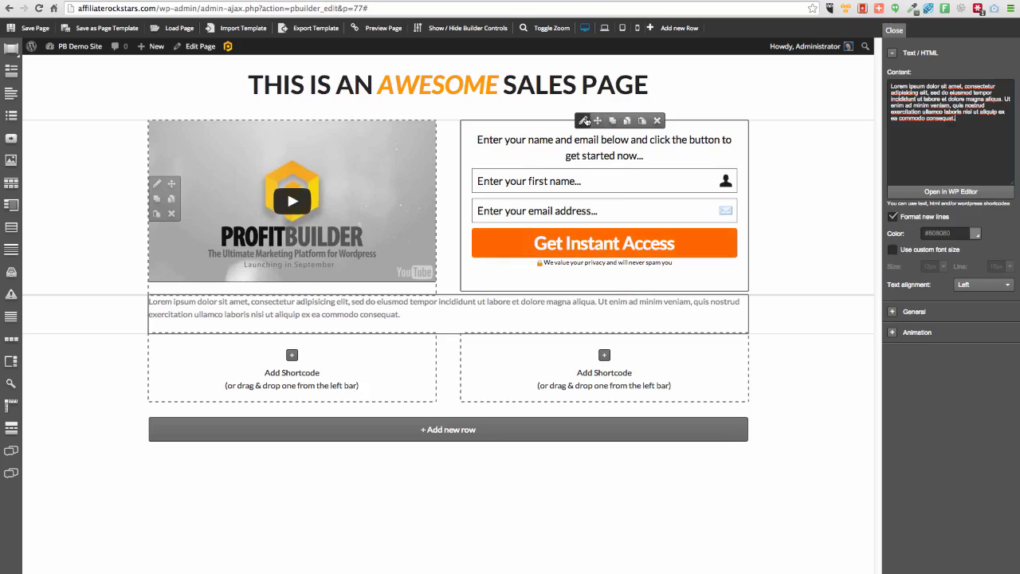
# - Open the opt-in form's settings and set its button type to CSS3
pyautogui.click(583, 120)
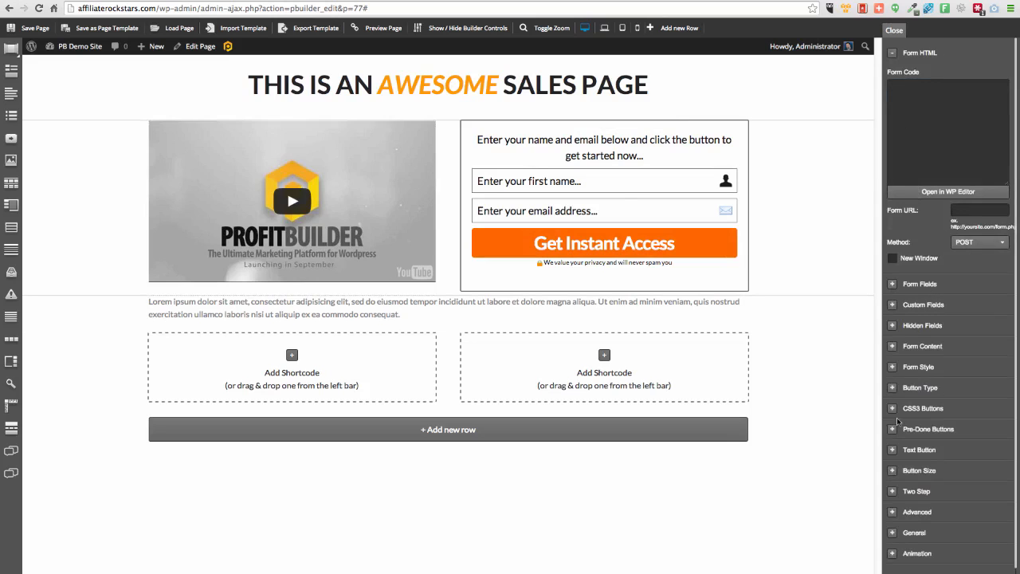
pyautogui.click(893, 389)
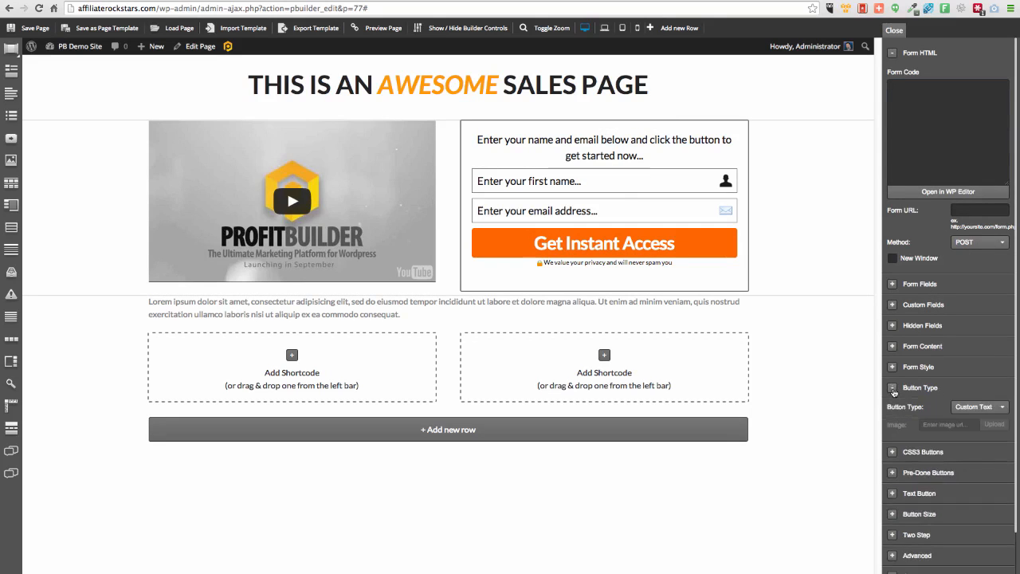
pyautogui.scroll(-2, 980, 351)
pyautogui.click(989, 332)
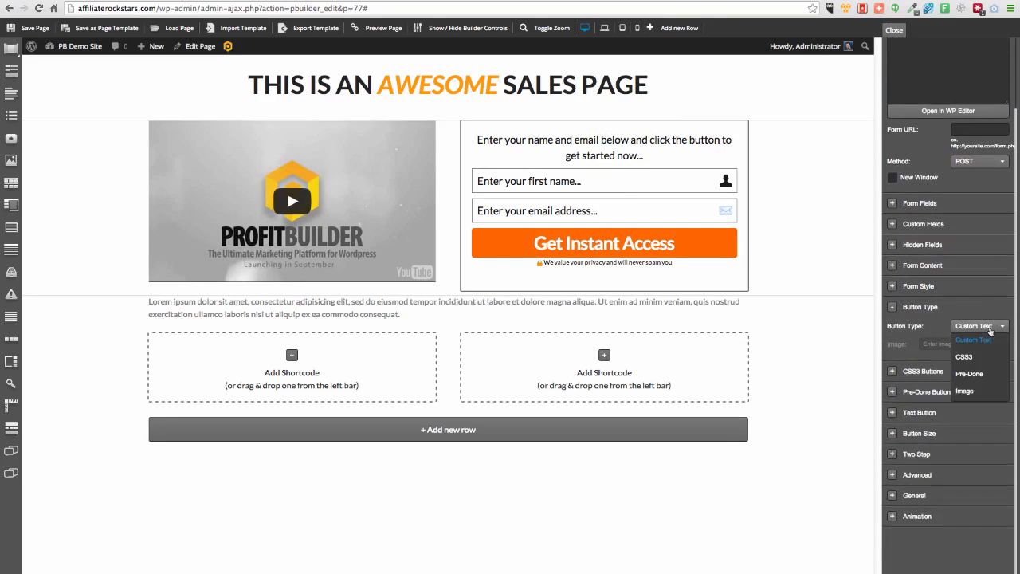
pyautogui.click(967, 359)
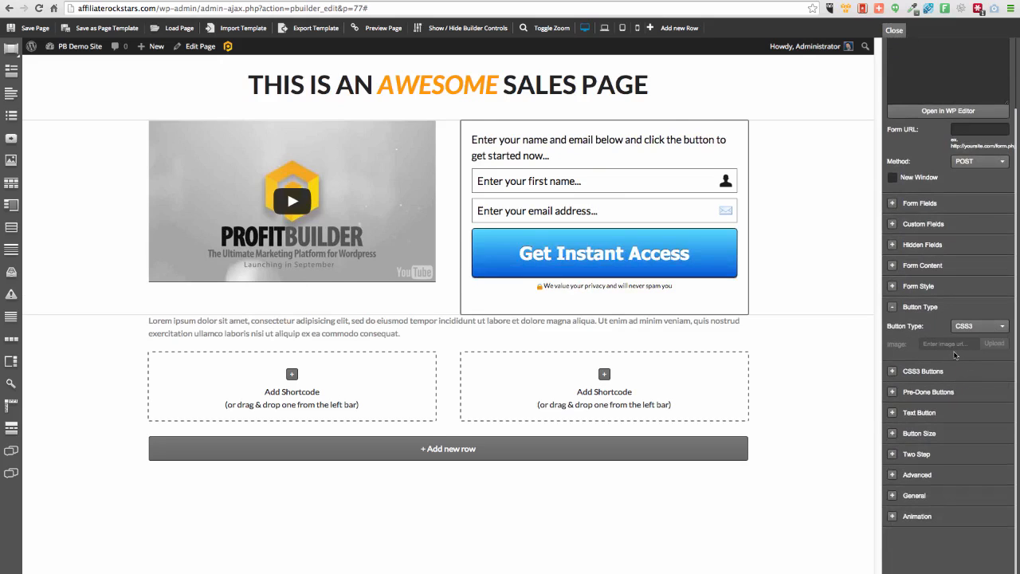
# - Try the orange, cream and black CSS3 styles on the opt-in form's button
pyautogui.click(893, 371)
pyautogui.click(992, 389)
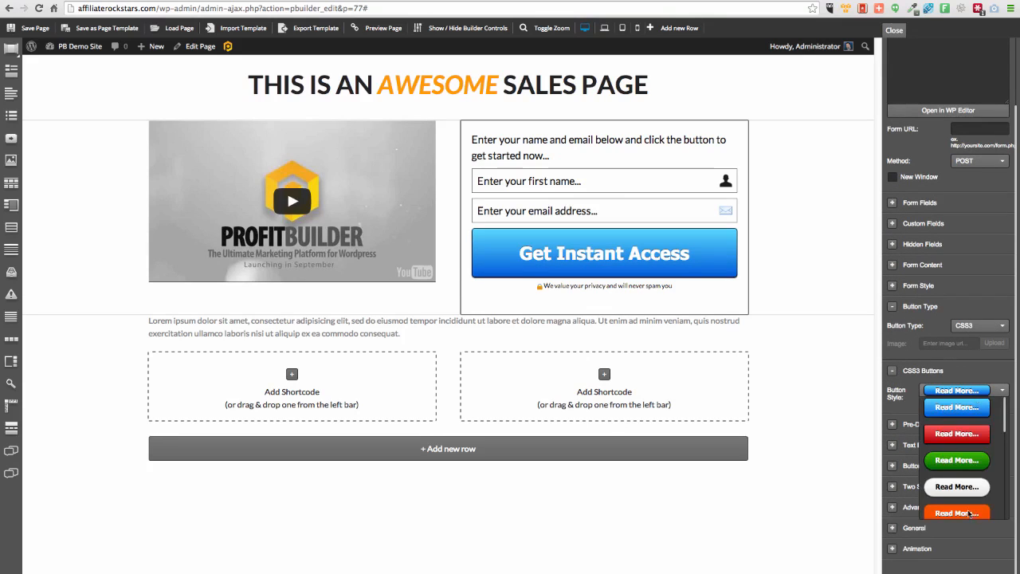
pyautogui.scroll(-3, 970, 514)
pyautogui.click(958, 402)
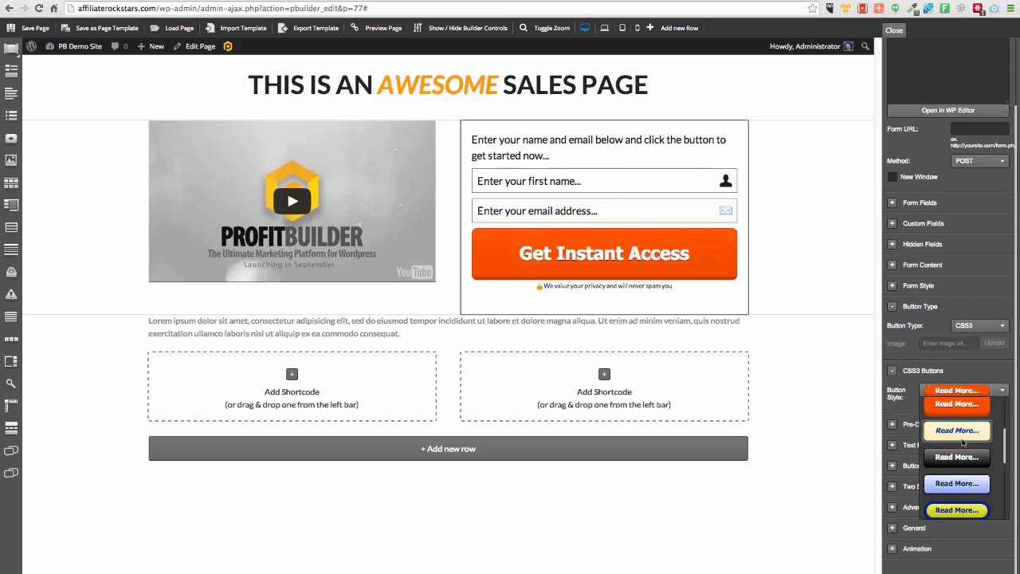
pyautogui.click(957, 434)
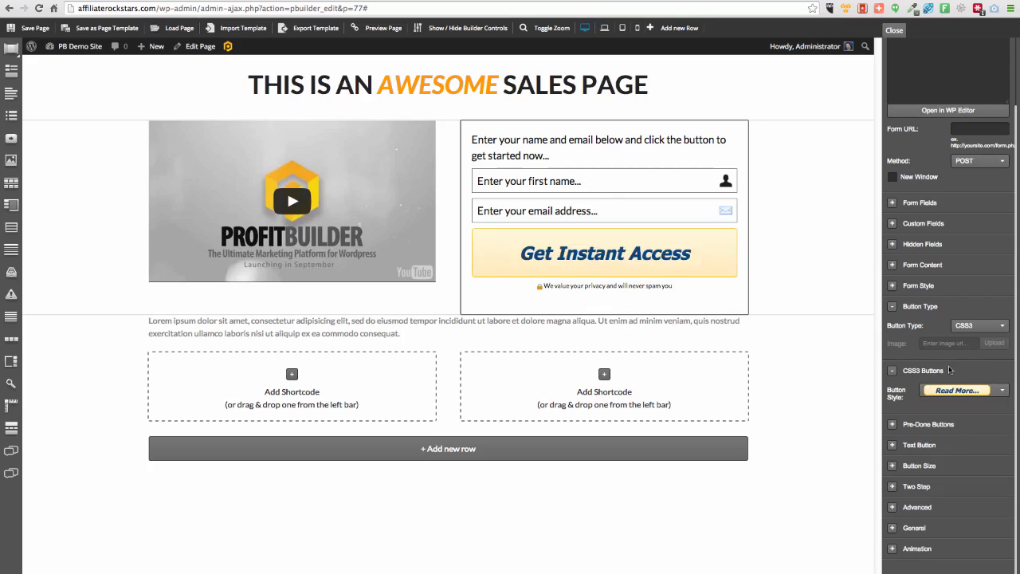
pyautogui.click(961, 393)
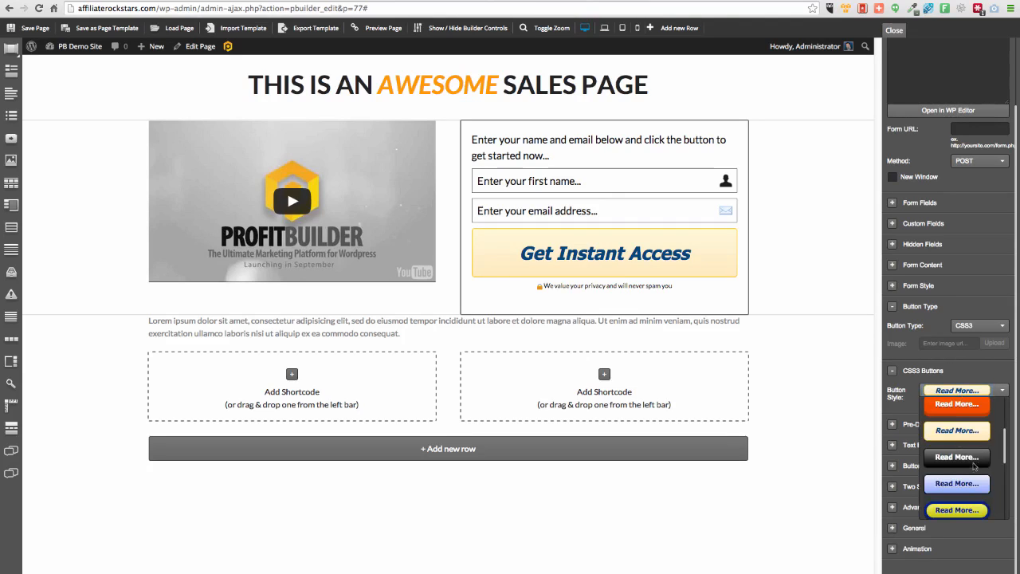
pyautogui.click(971, 460)
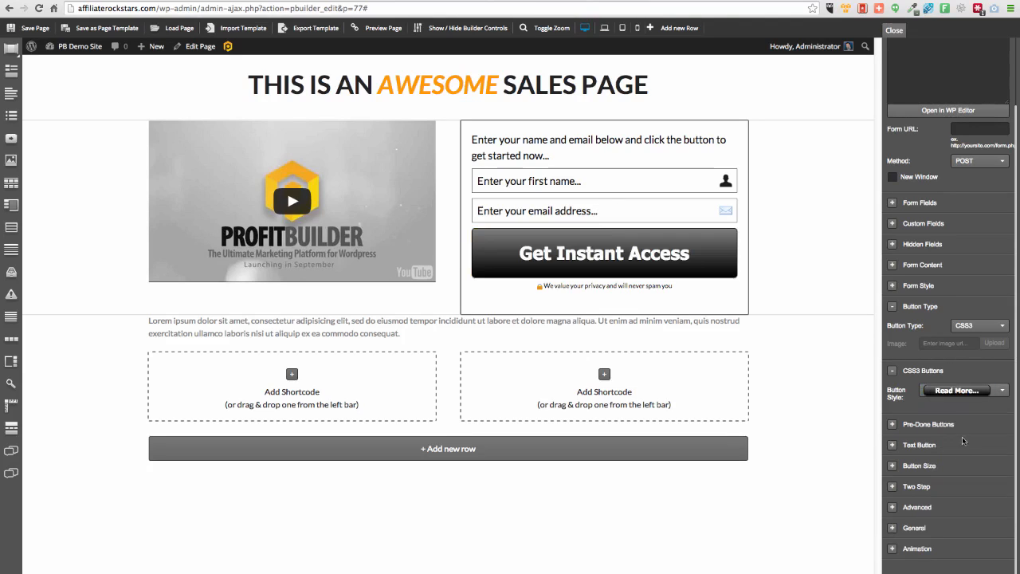
# - Switch the opt-in form's button type to Pre-Done
pyautogui.click(976, 326)
pyautogui.click(968, 374)
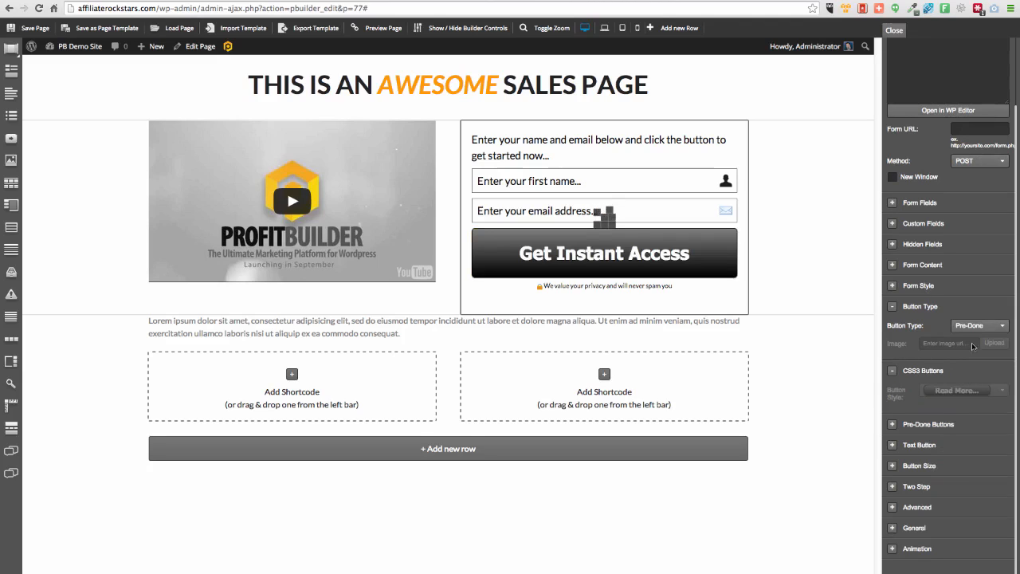
pyautogui.scroll(-1, 944, 356)
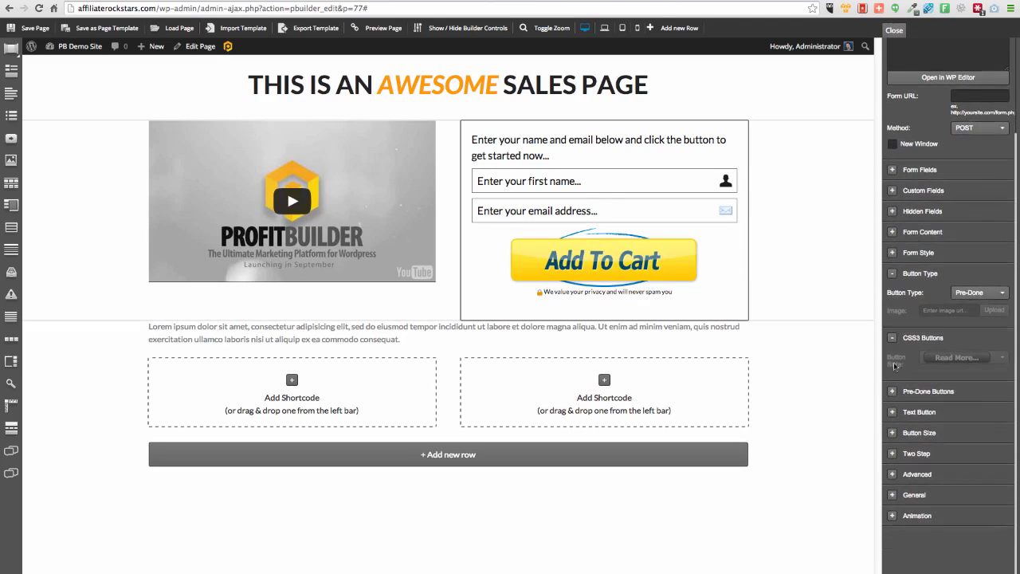
# - Choose the pre-done Get Instant Access image as the opt-in form's button
pyautogui.click(887, 395)
pyautogui.scroll(-2, 924, 375)
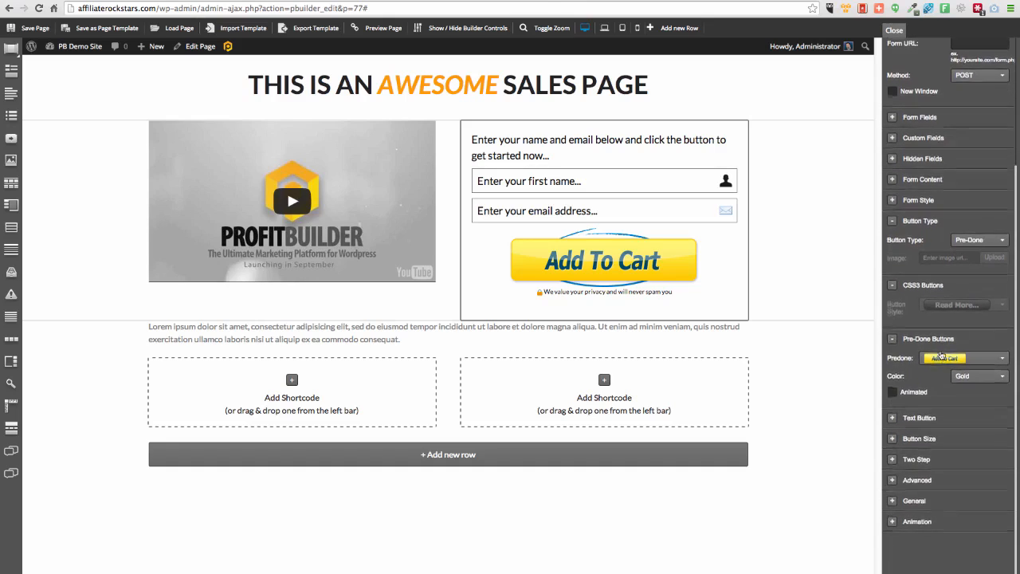
pyautogui.click(940, 353)
pyautogui.scroll(-2, 974, 443)
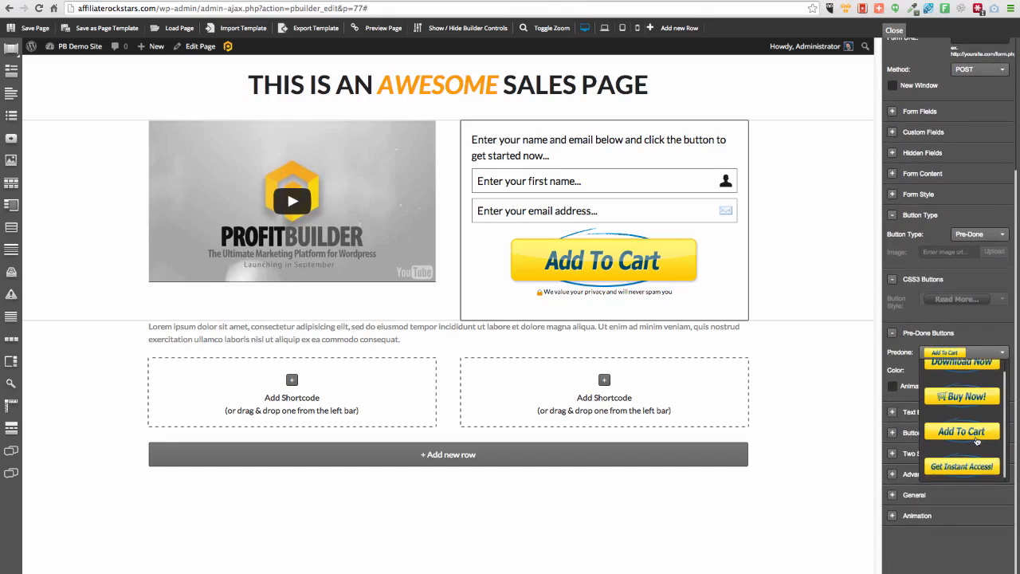
pyautogui.click(962, 461)
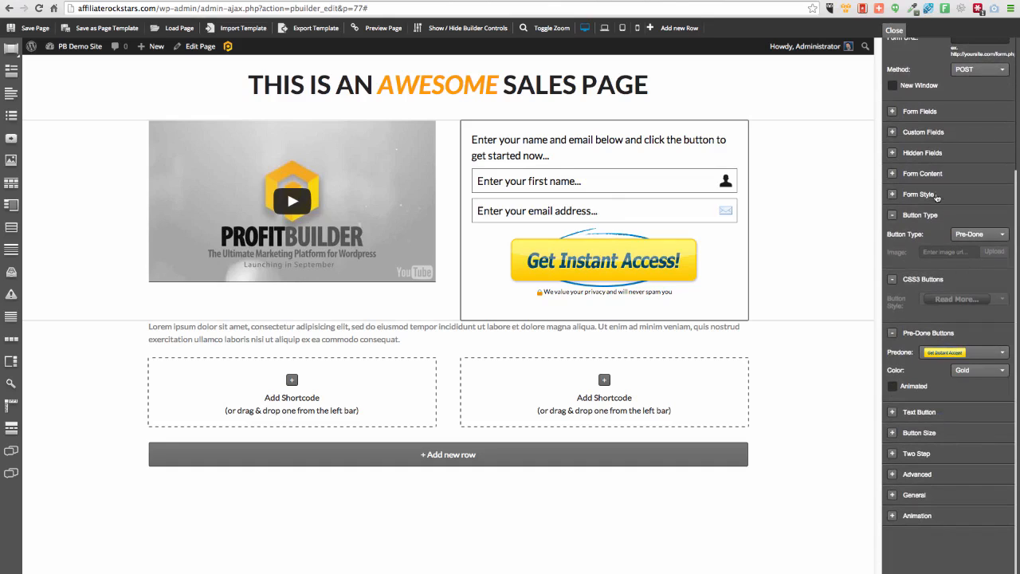
# - Set the opt-in form's button type to Custom Text
pyautogui.click(973, 234)
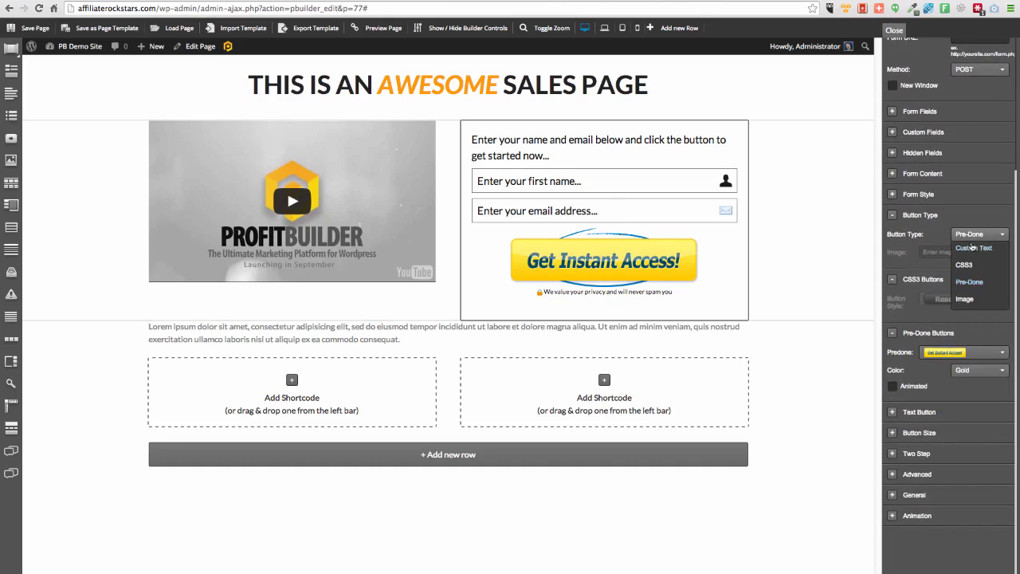
pyautogui.click(970, 249)
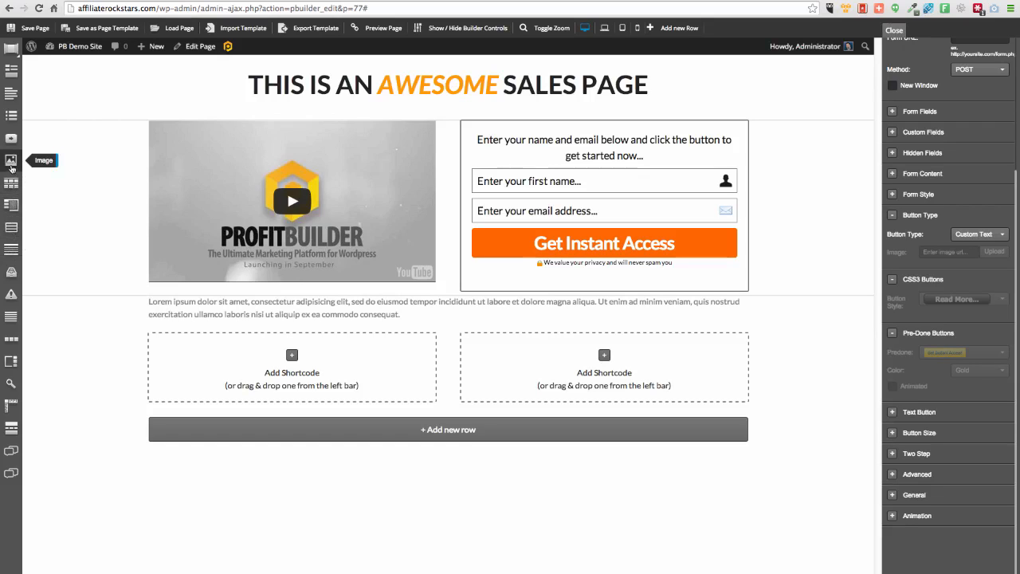
# - Place an Image element in each of the two empty columns below the text paragraph
pyautogui.moveTo(11, 165); pyautogui.dragTo(238, 372)
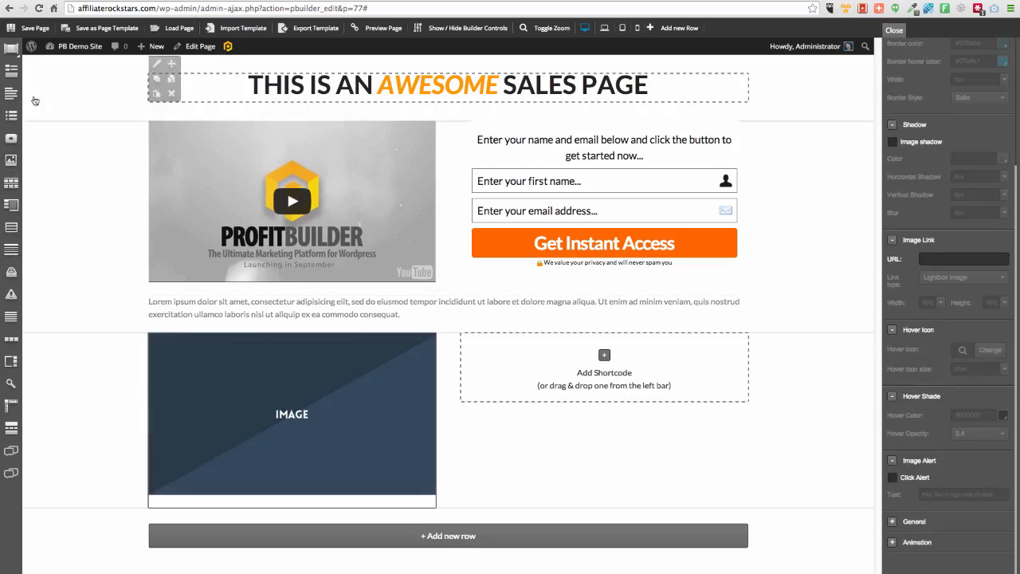
pyautogui.moveTo(11, 160); pyautogui.dragTo(545, 348)
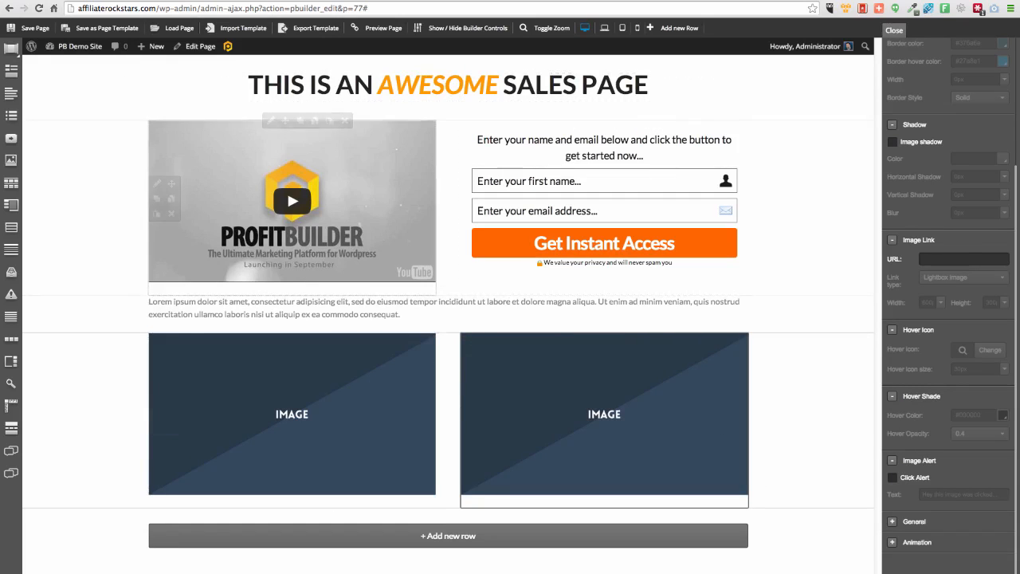
# - Add a pricing table between the text paragraph and the two images and set it to three columns
pyautogui.click(15, 45)
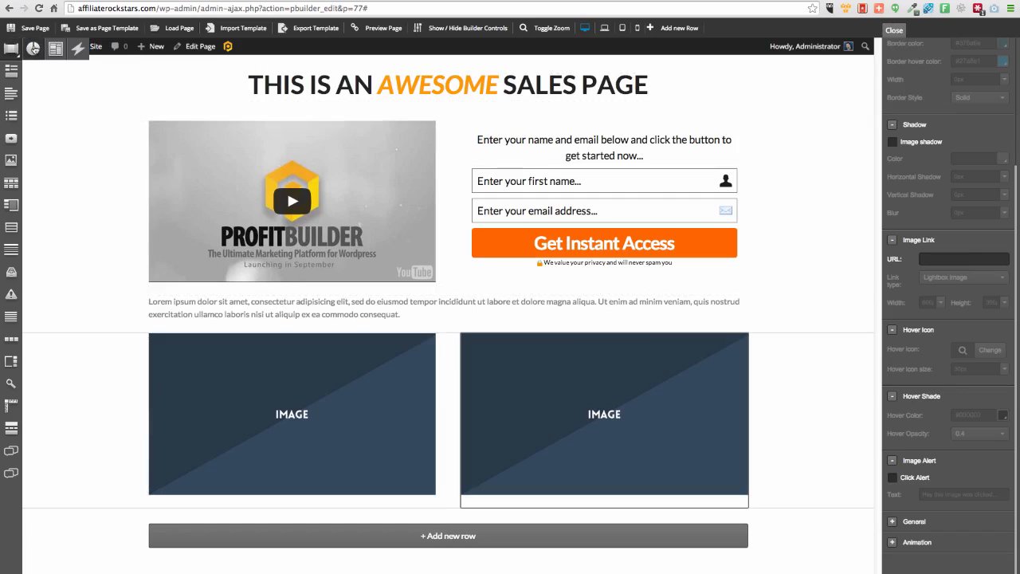
pyautogui.click(77, 49)
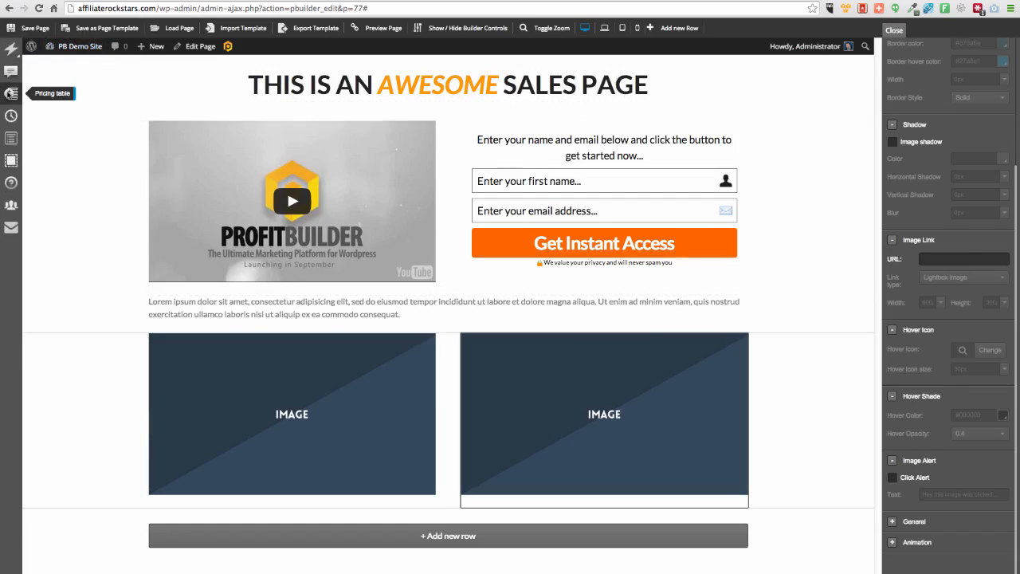
pyautogui.moveTo(12, 93); pyautogui.dragTo(384, 340)
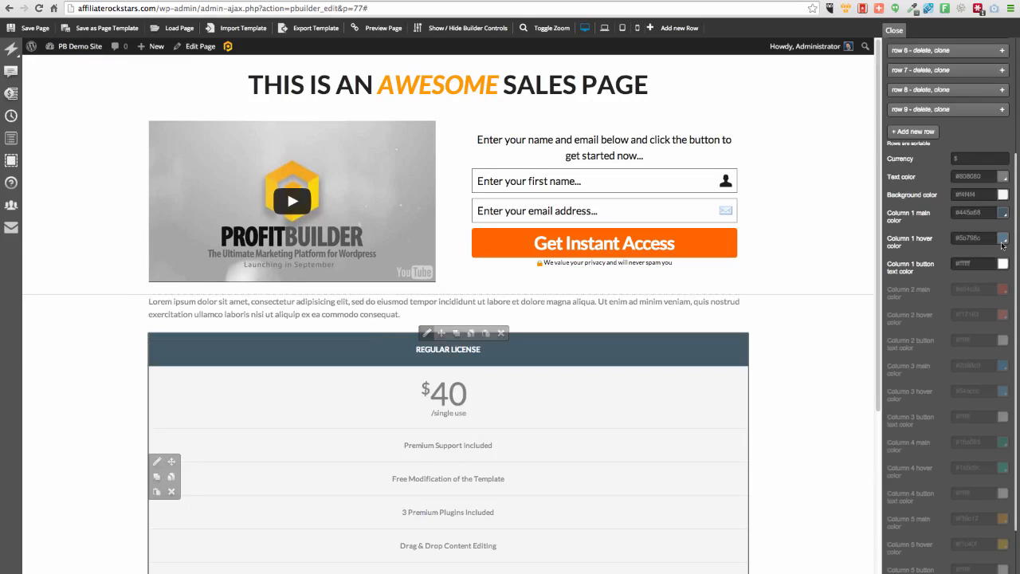
pyautogui.scroll(1, 946, 177)
pyautogui.scroll(5, 946, 176)
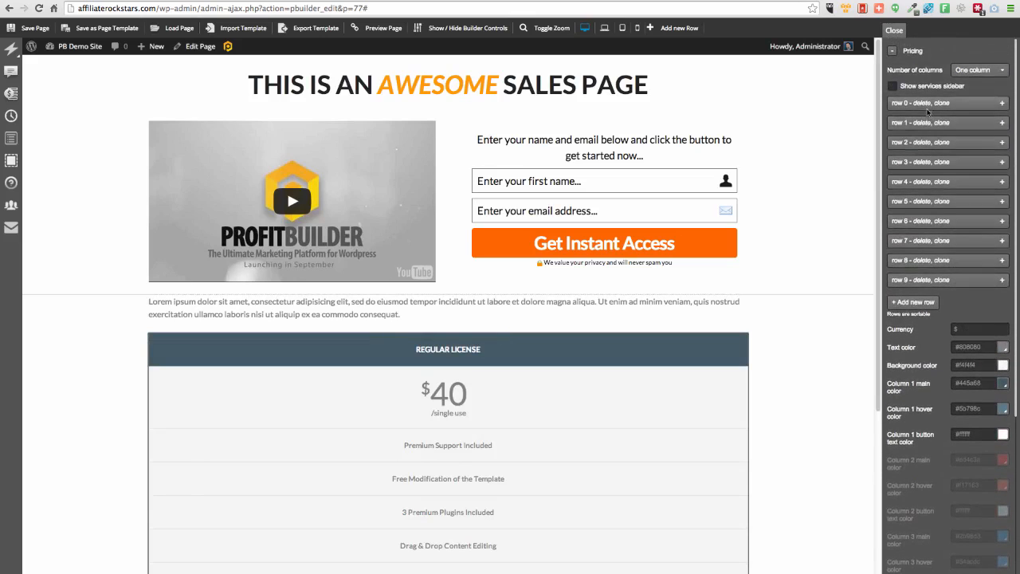
pyautogui.click(980, 73)
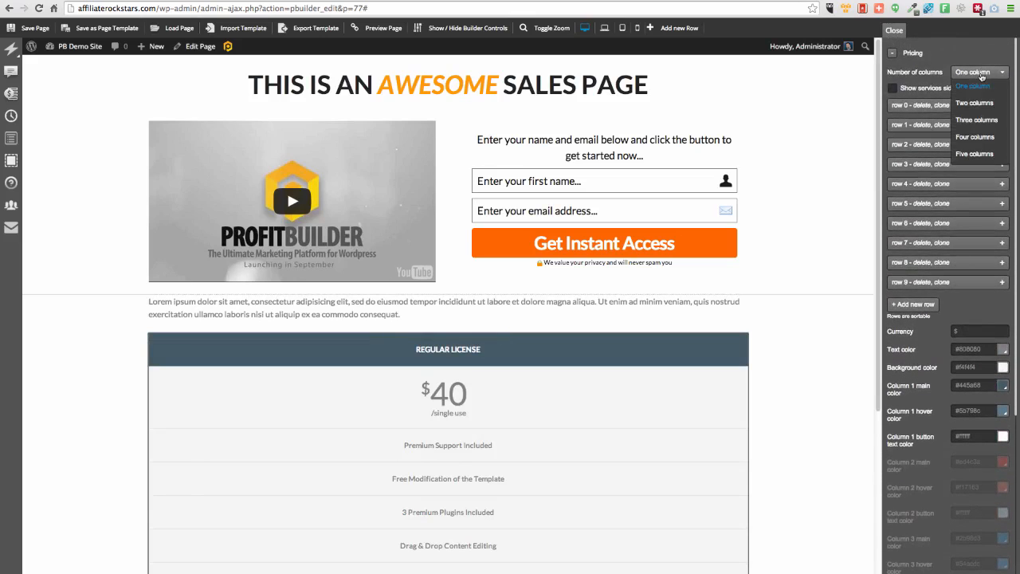
pyautogui.click(973, 120)
pyautogui.scroll(-3, 798, 274)
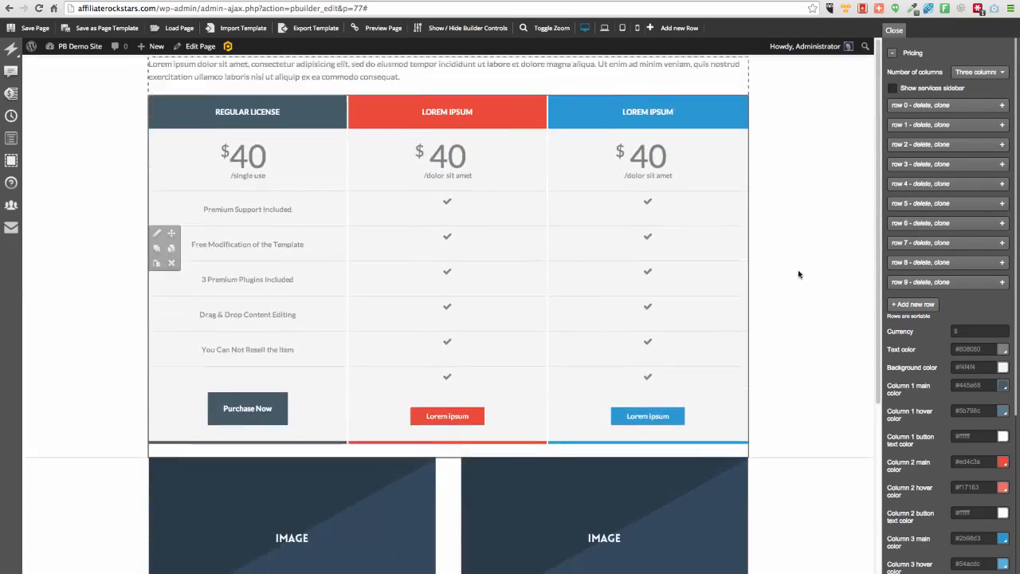
# - Delete the pricing table below the text paragraph
pyautogui.scroll(2, 797, 273)
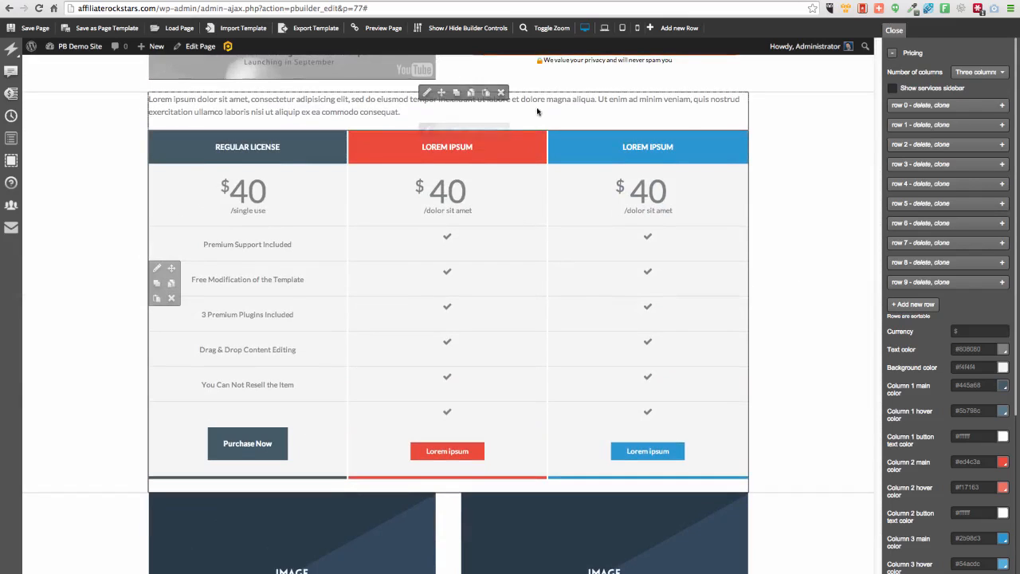
pyautogui.click(501, 130)
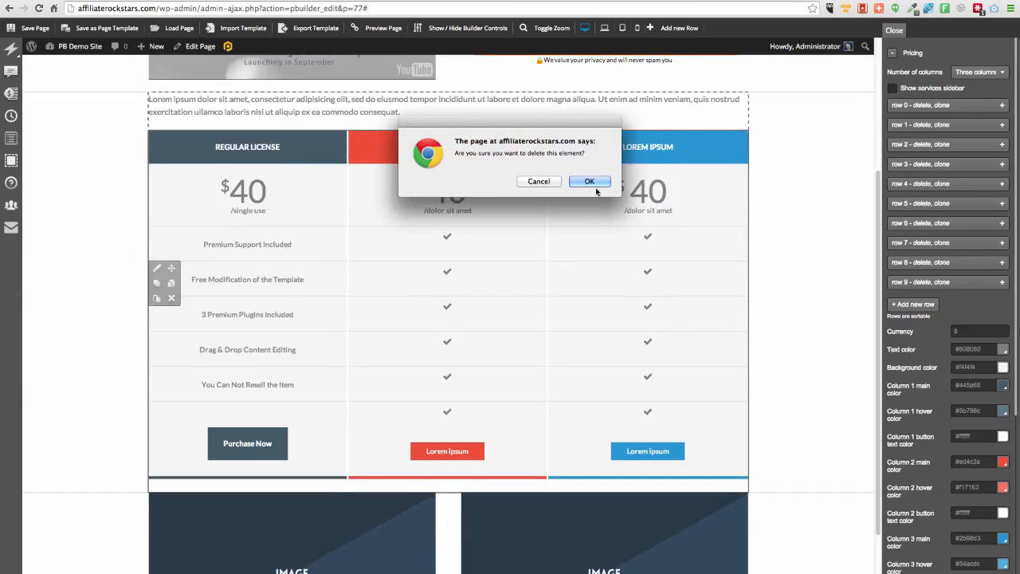
pyautogui.click(591, 181)
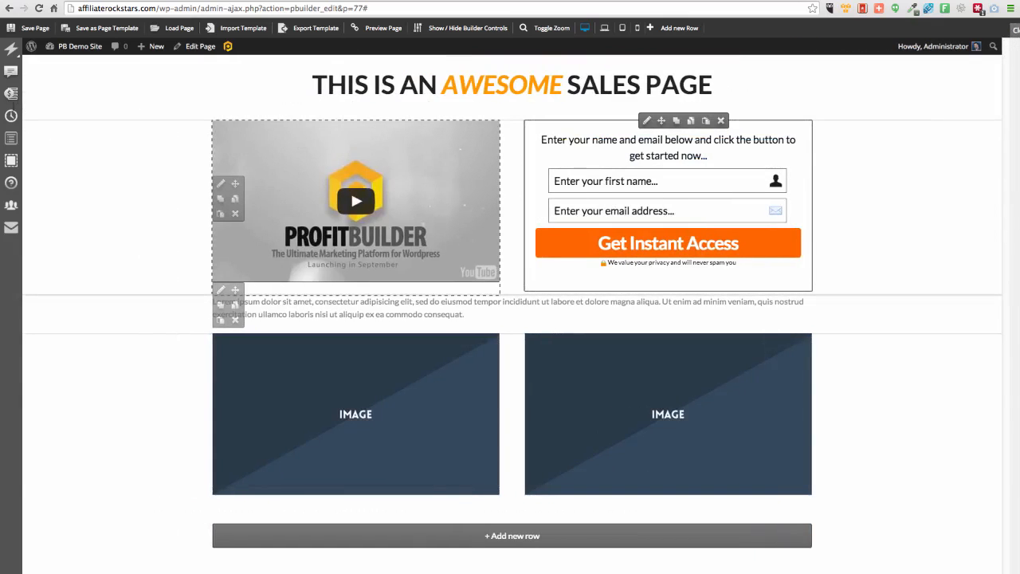
# - Add a countdown timer between the text paragraph and the two images and align it to the center
pyautogui.moveTo(11, 115); pyautogui.dragTo(489, 344)
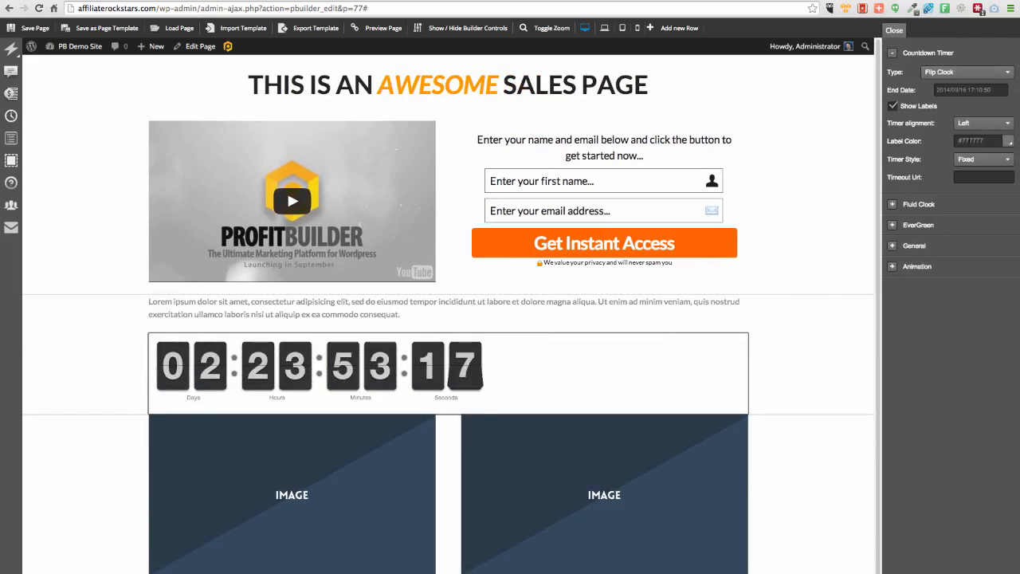
pyautogui.click(972, 125)
pyautogui.click(967, 171)
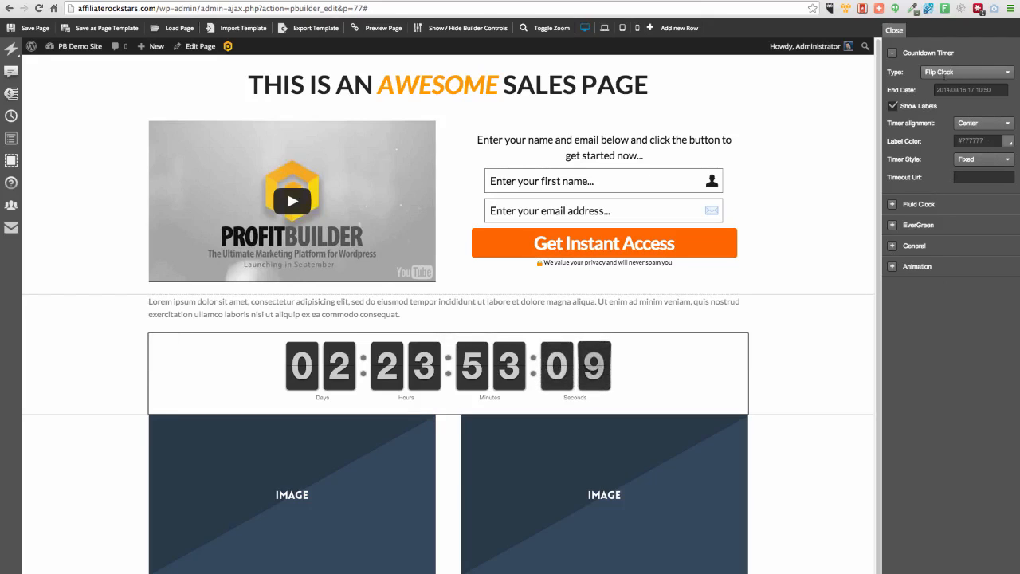
# - Set the countdown timer's style to EverGreen and show its EverGreen duration settings
pyautogui.click(982, 161)
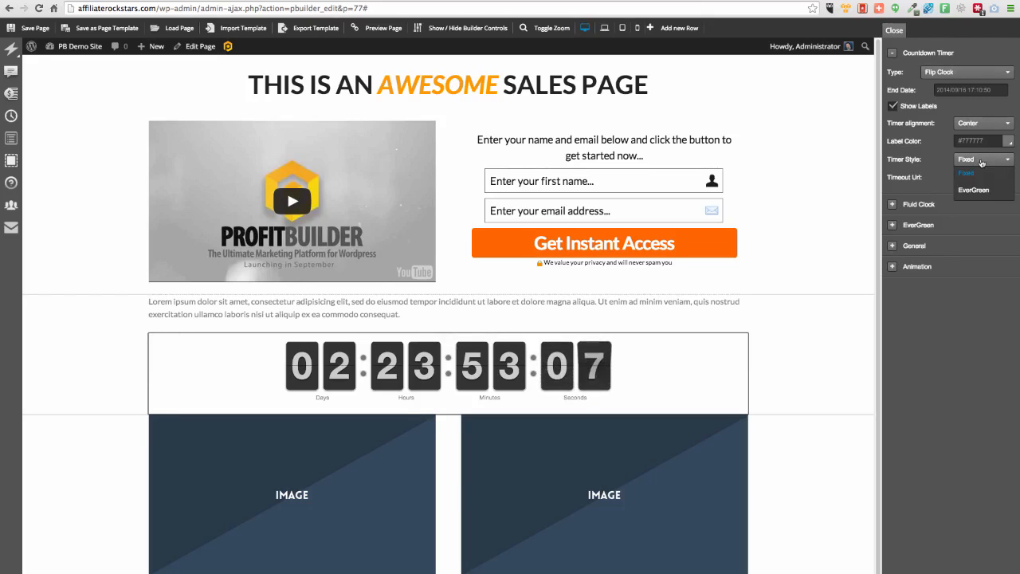
pyautogui.click(968, 189)
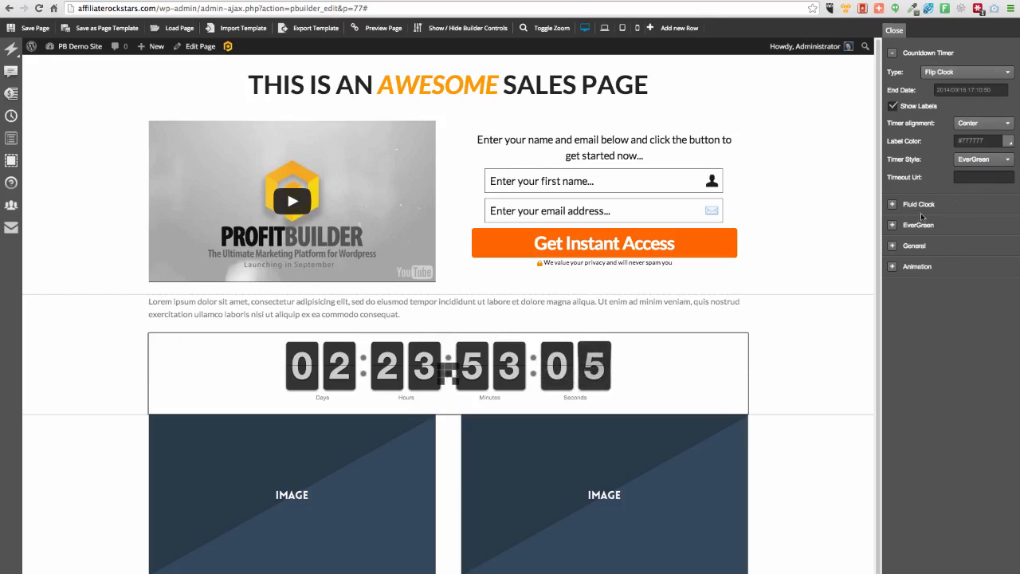
pyautogui.click(892, 225)
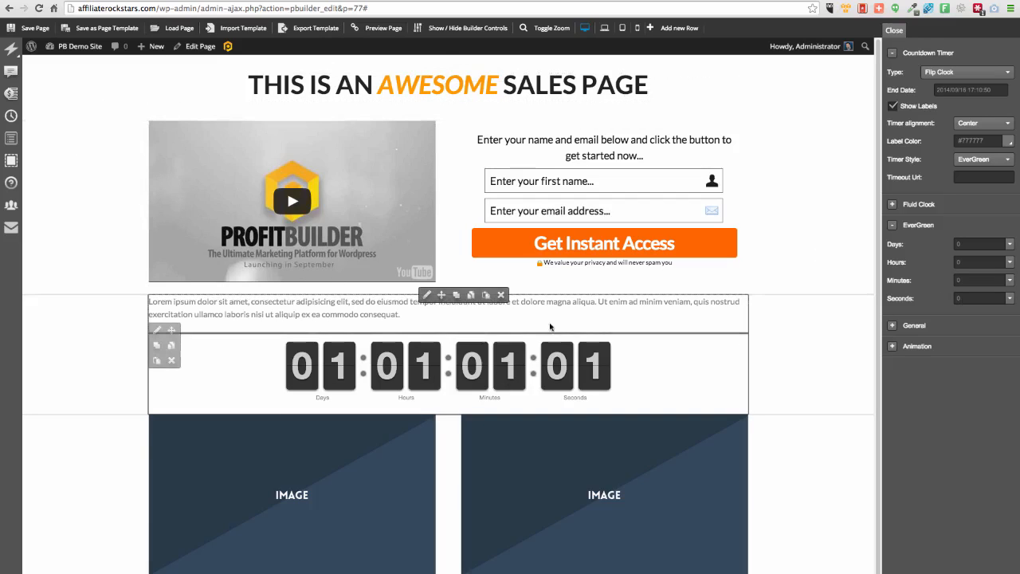
# - Delete the countdown timer above the two images
pyautogui.click(501, 333)
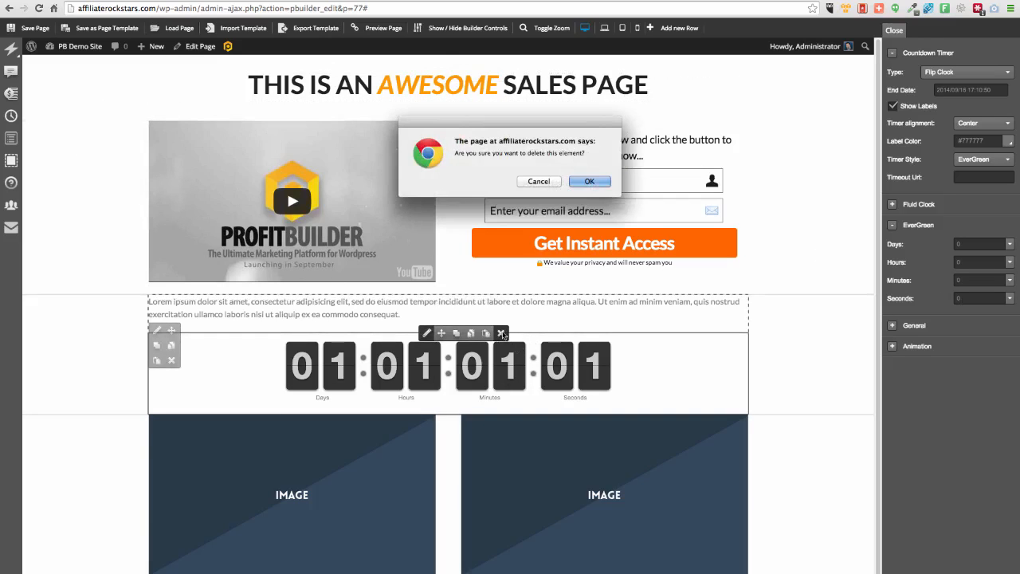
pyautogui.click(589, 181)
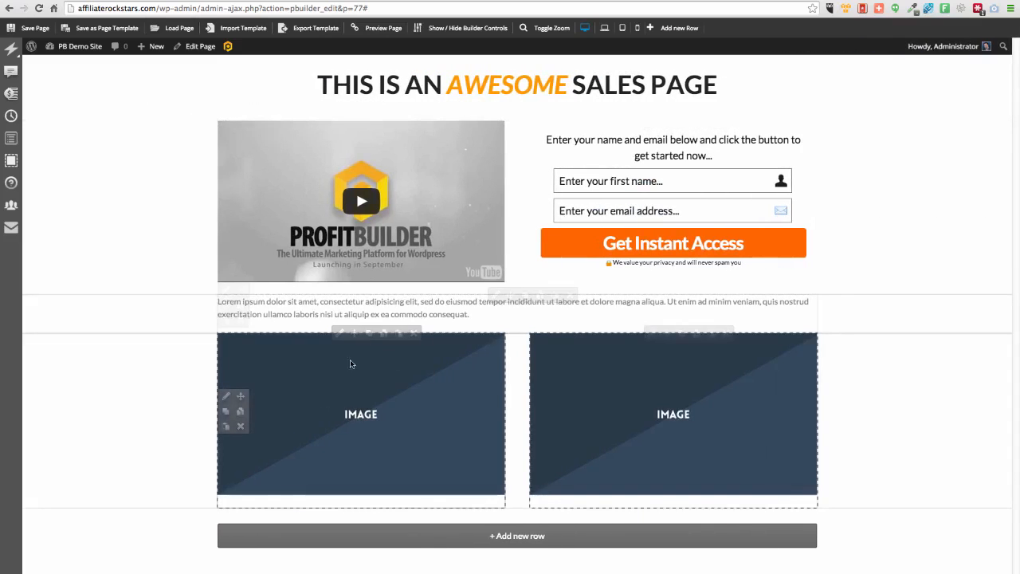
# - Delete the two-column image row and duplicate the text row below the video
pyautogui.click(240, 426)
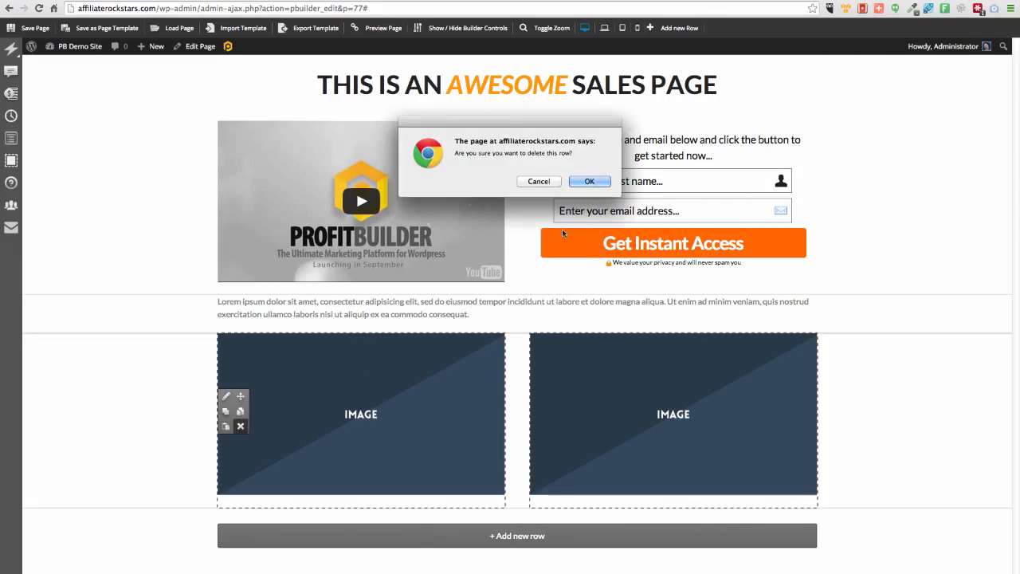
pyautogui.click(589, 180)
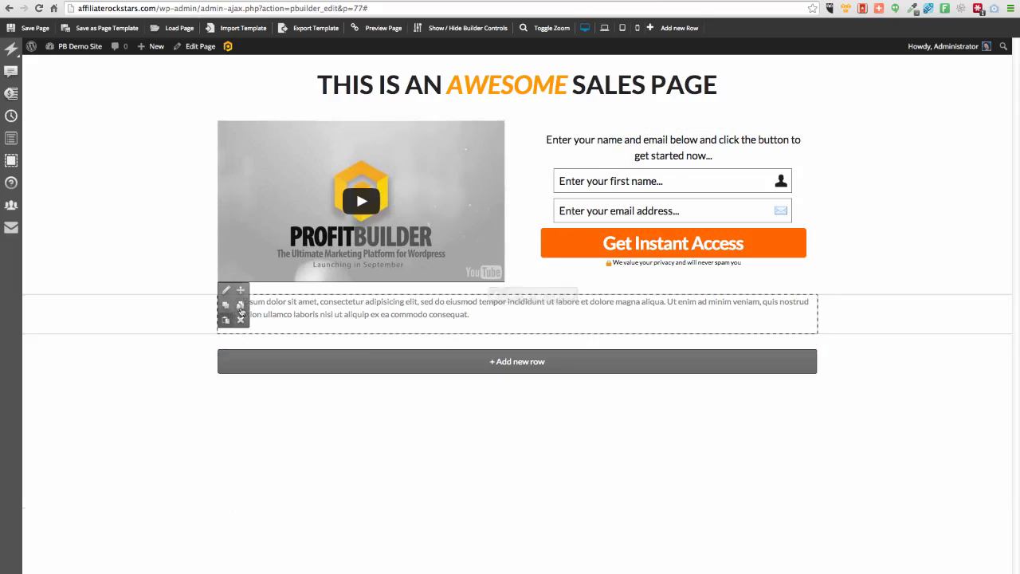
pyautogui.click(226, 303)
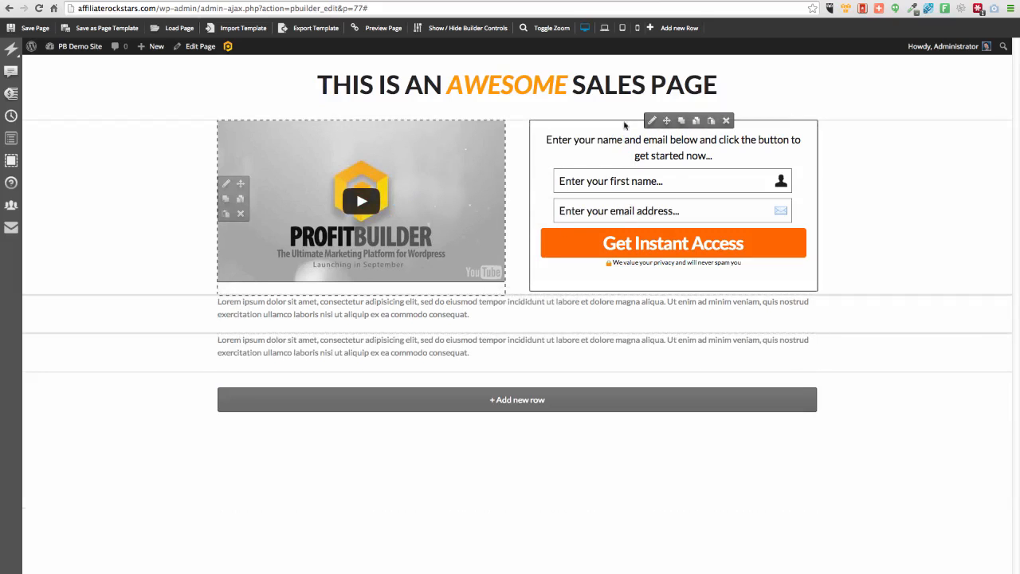
# - Place a copy of the opt-in form above the duplicated text and set its form style to Horizontal
pyautogui.click(684, 121)
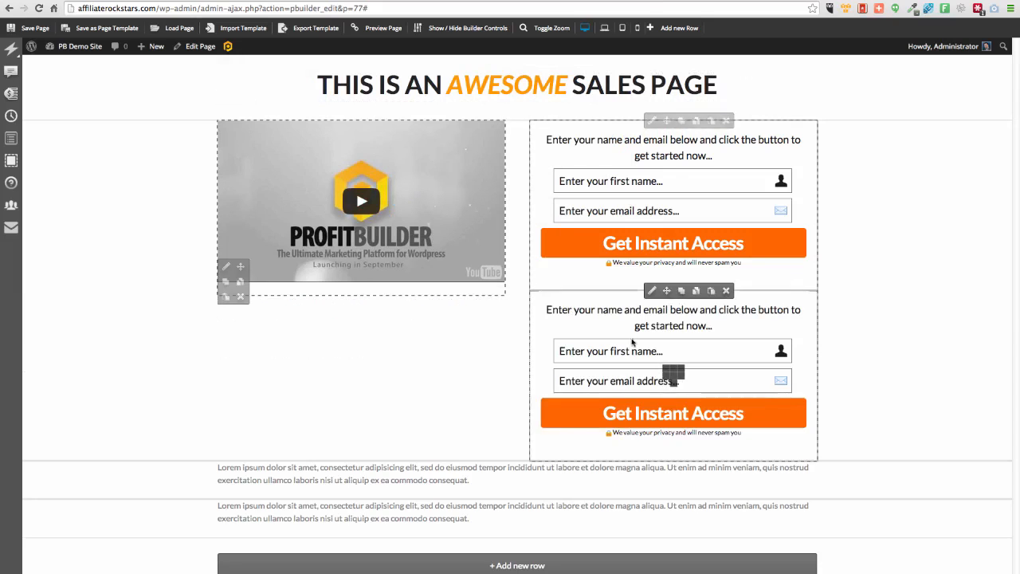
pyautogui.moveTo(666, 292); pyautogui.dragTo(394, 375)
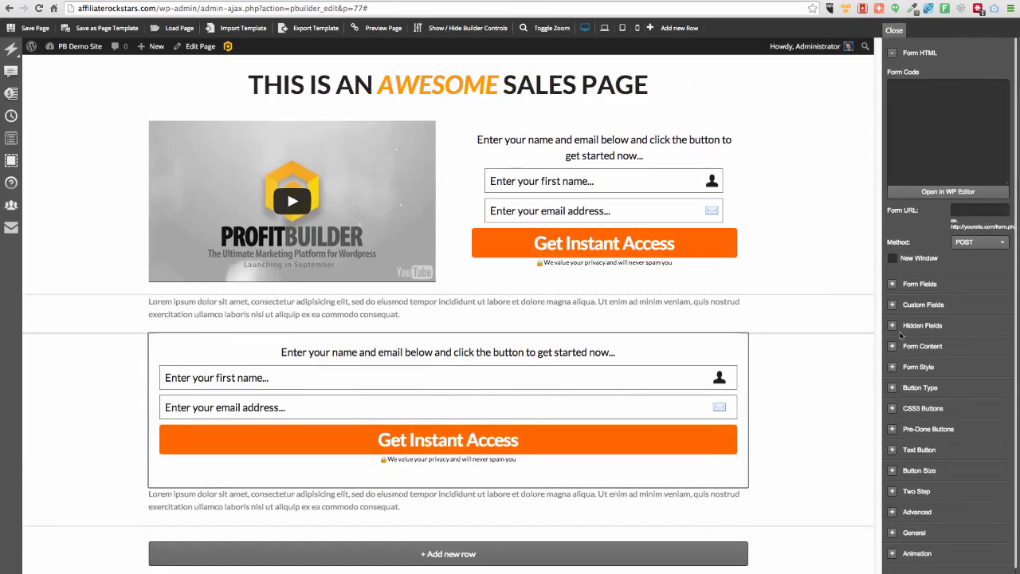
pyautogui.click(893, 284)
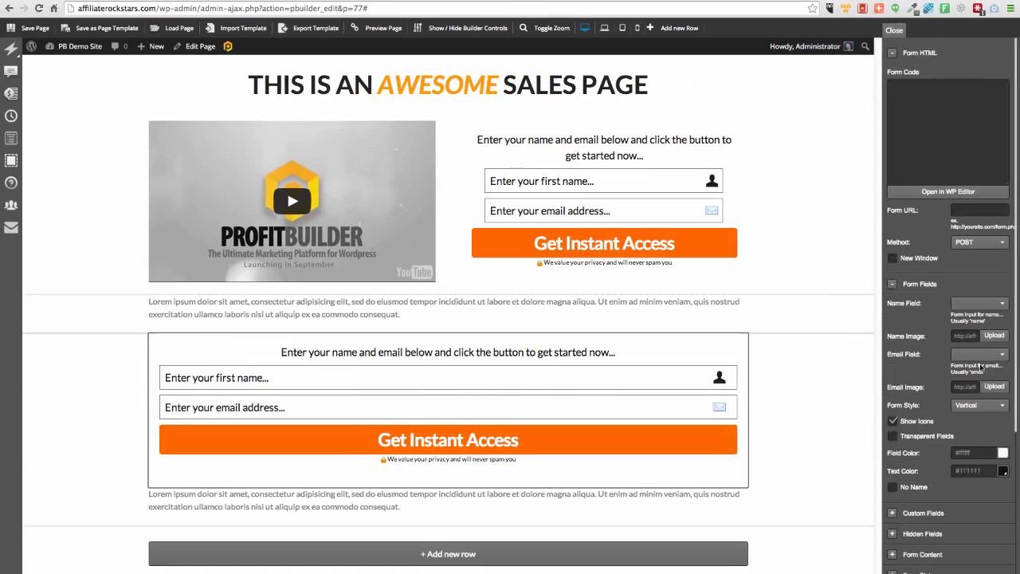
pyautogui.click(979, 405)
pyautogui.click(966, 436)
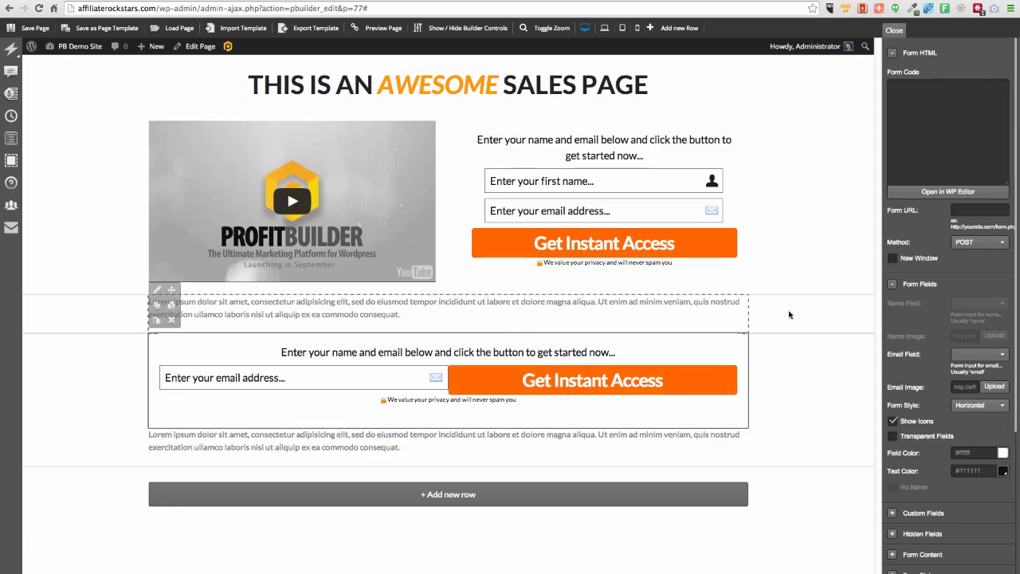
# - Delete the copied horizontal opt-in form between the two text paragraphs
pyautogui.click(501, 333)
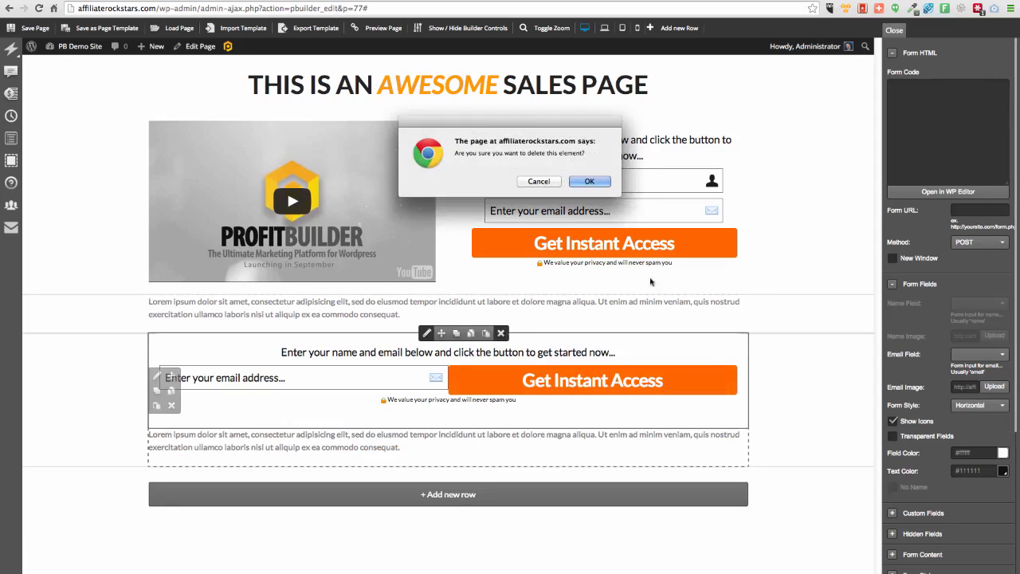
pyautogui.click(603, 188)
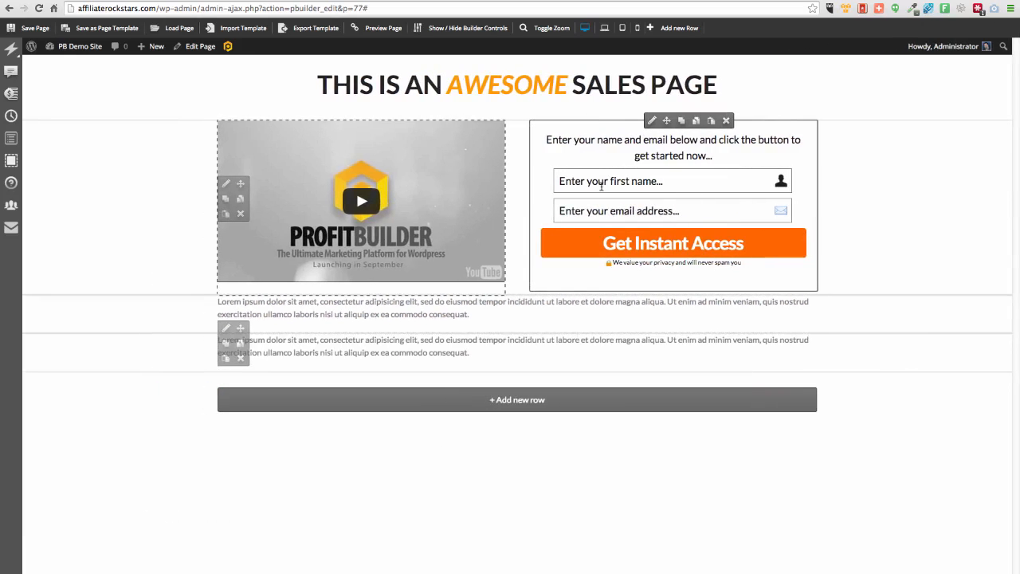
# - Delete the duplicated text element from the last row, keeping the row itself
pyautogui.click(570, 333)
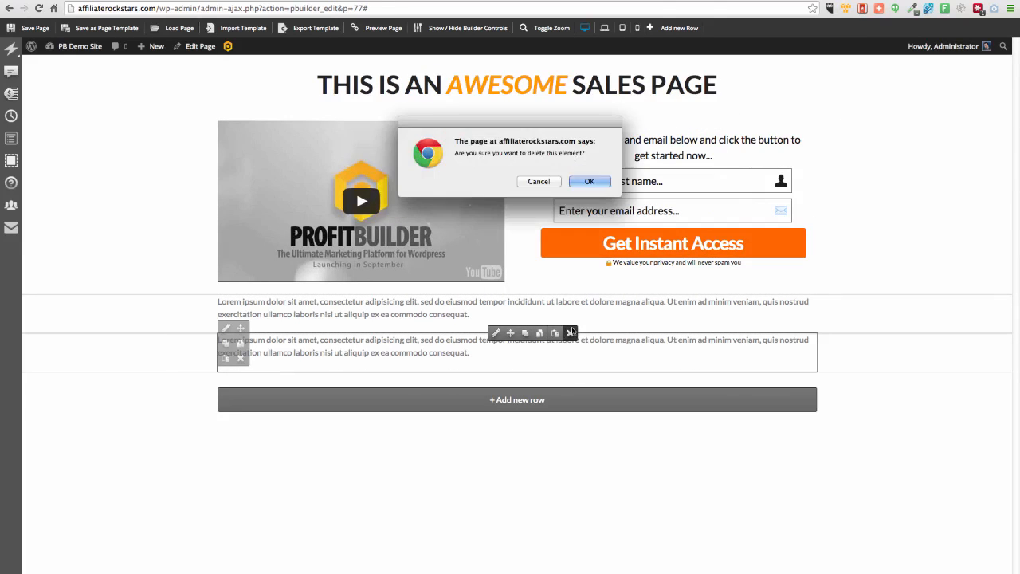
pyautogui.click(606, 183)
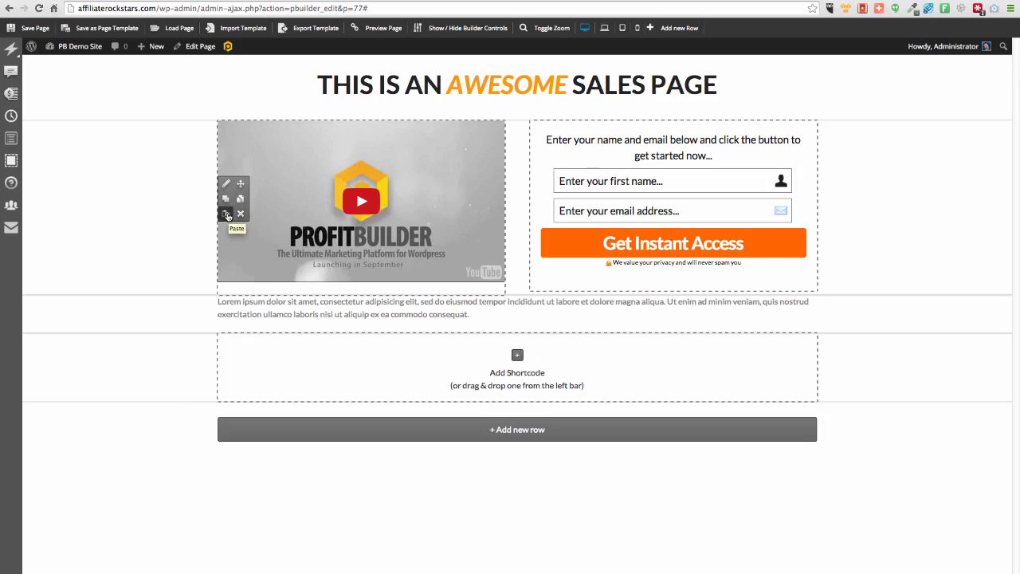
pyautogui.moveTo(397, 152)
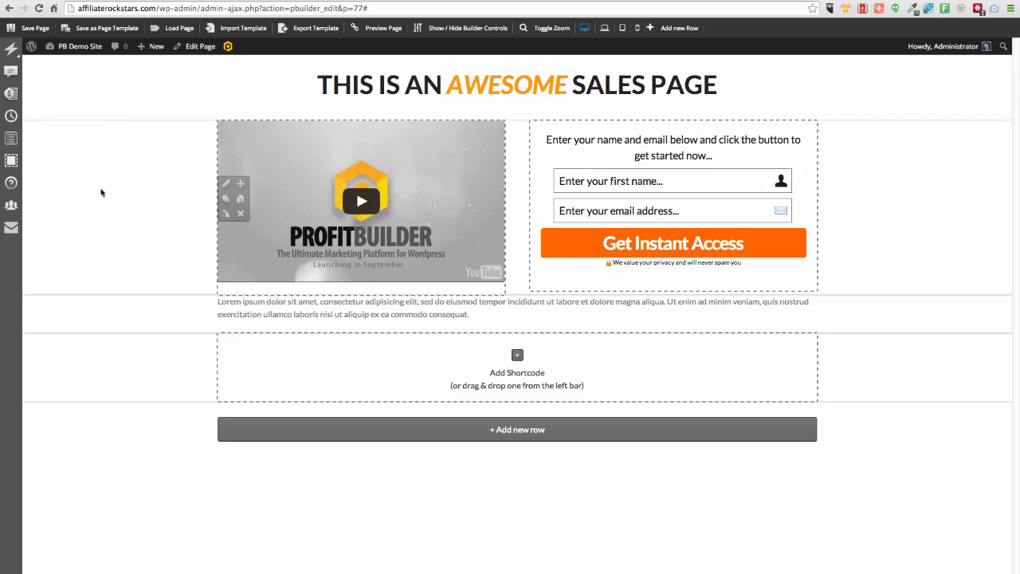
# - Load the "Seans Million Dollar Sales Page - Midnight" template into the page
pyautogui.click(171, 29)
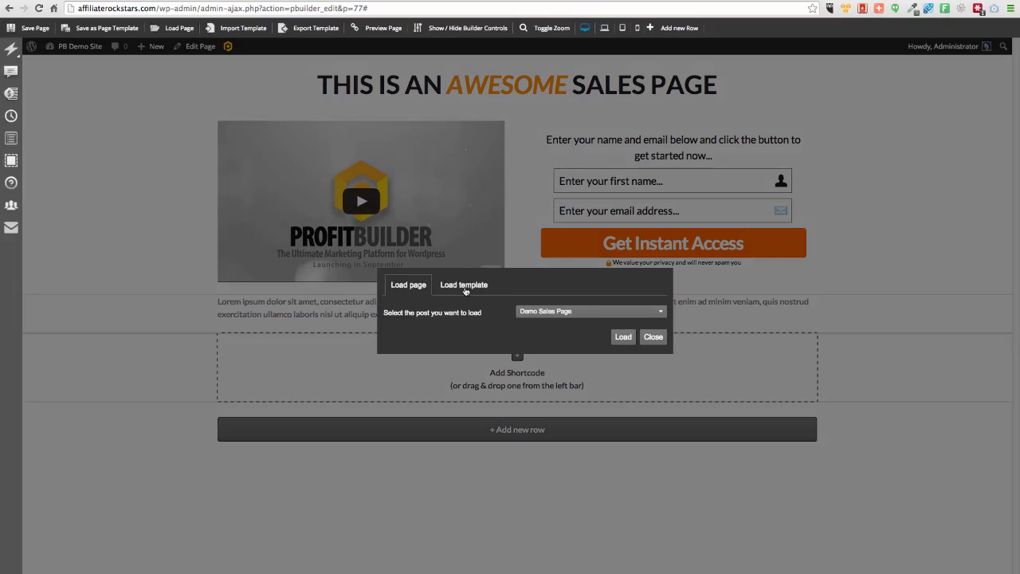
pyautogui.click(464, 286)
pyautogui.click(569, 314)
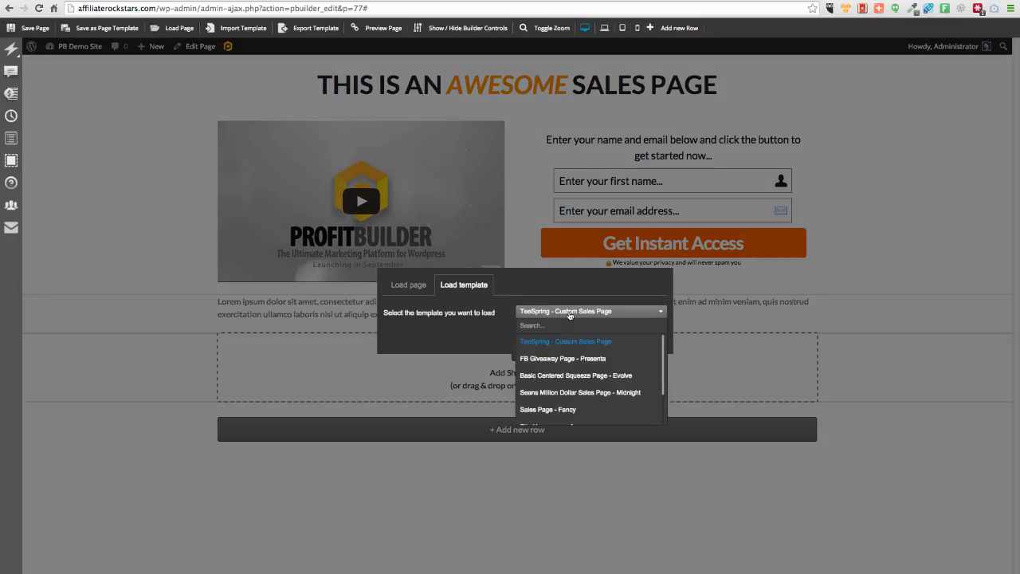
pyautogui.click(532, 393)
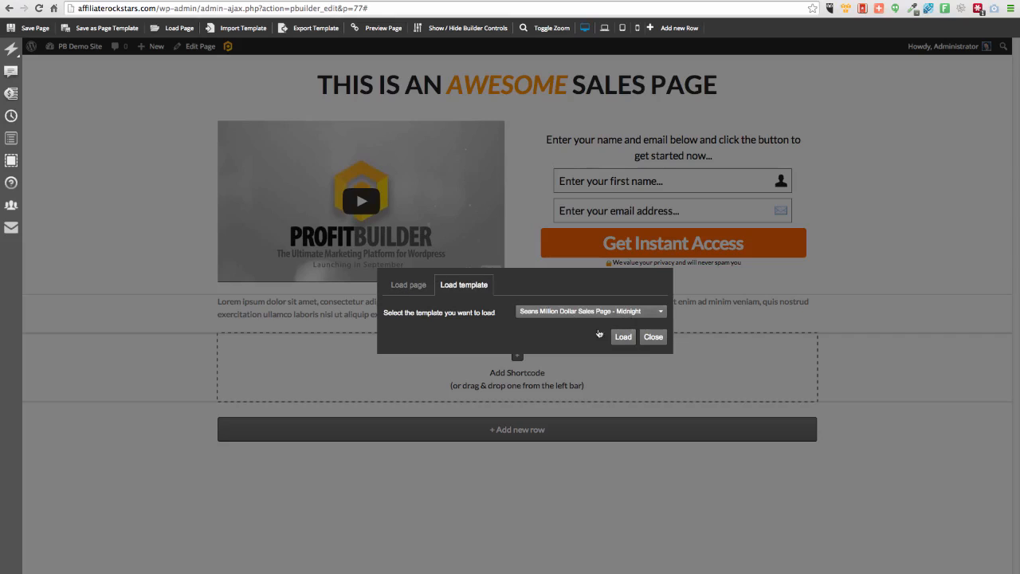
pyautogui.click(627, 339)
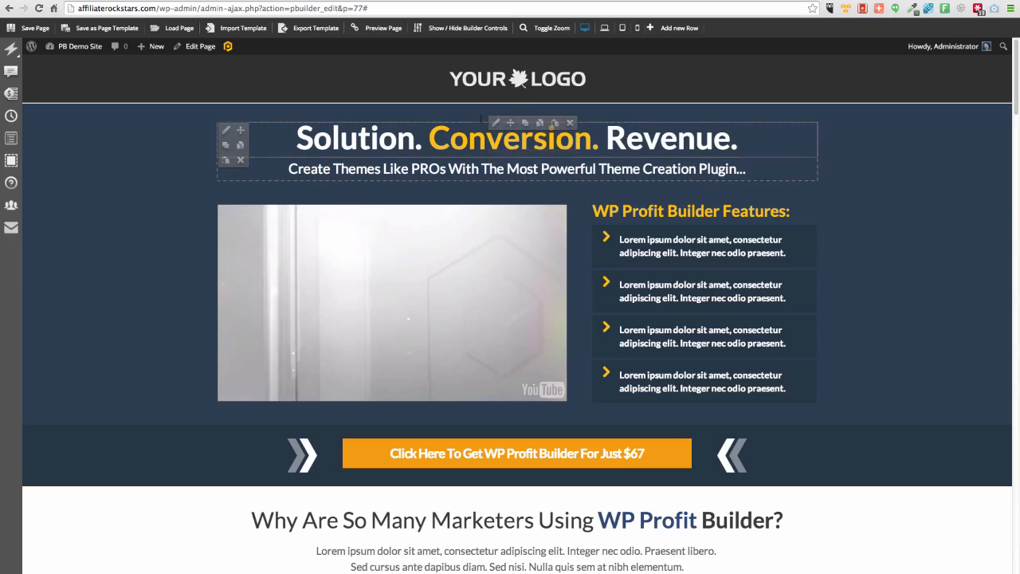
# - Replace the main headline text with "Finally, A Powerful Way to Get on the FIRST Page of Google in 24 Hours..."
pyautogui.scroll(-5, 130, 345)
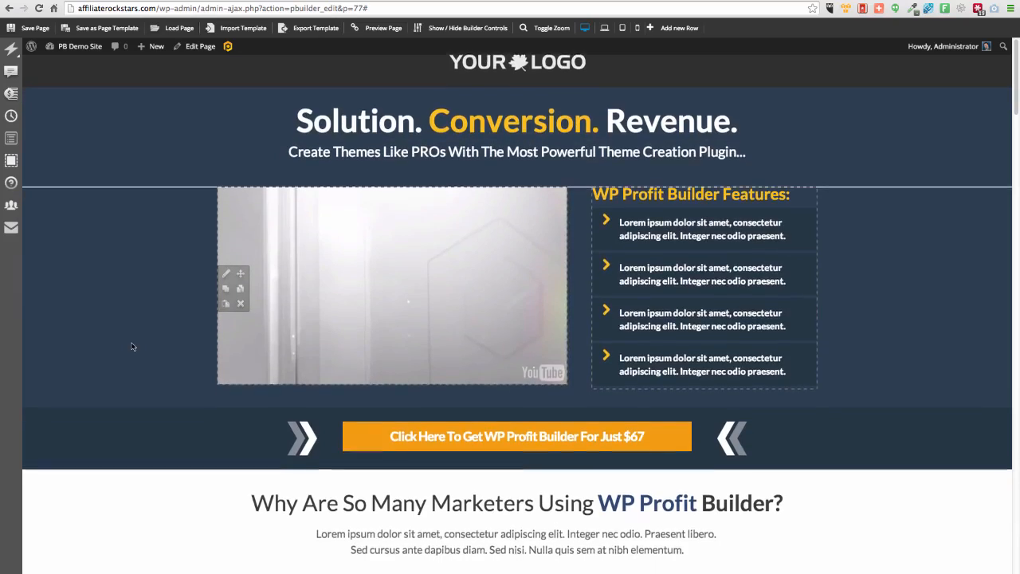
pyautogui.scroll(-5, 133, 346)
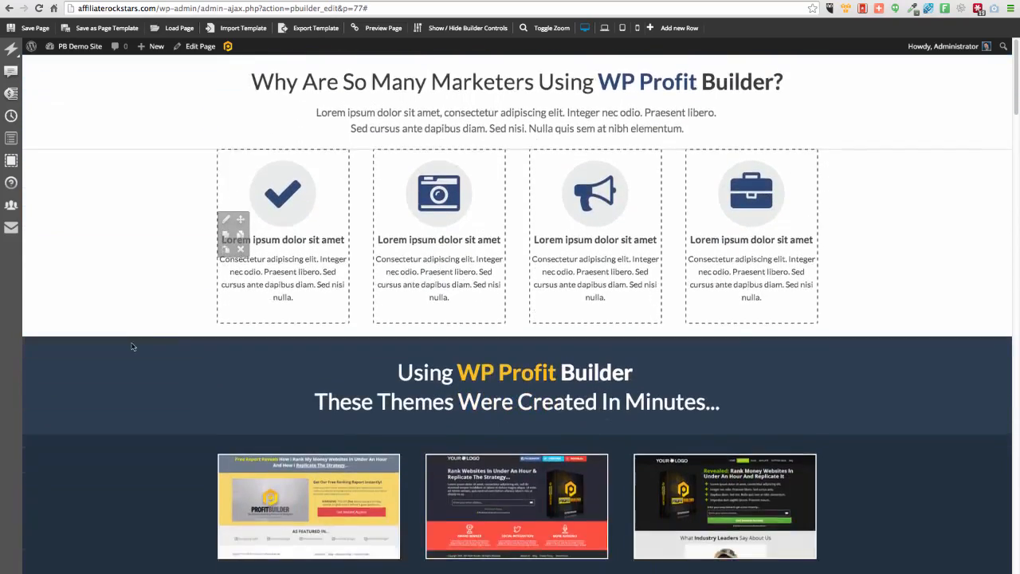
pyautogui.scroll(10, 132, 346)
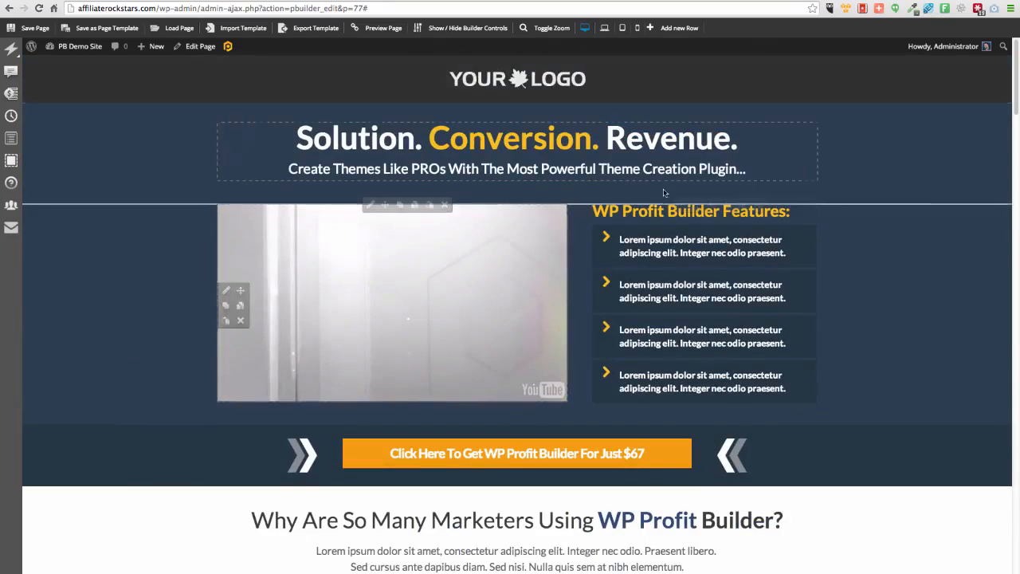
pyautogui.click(497, 124)
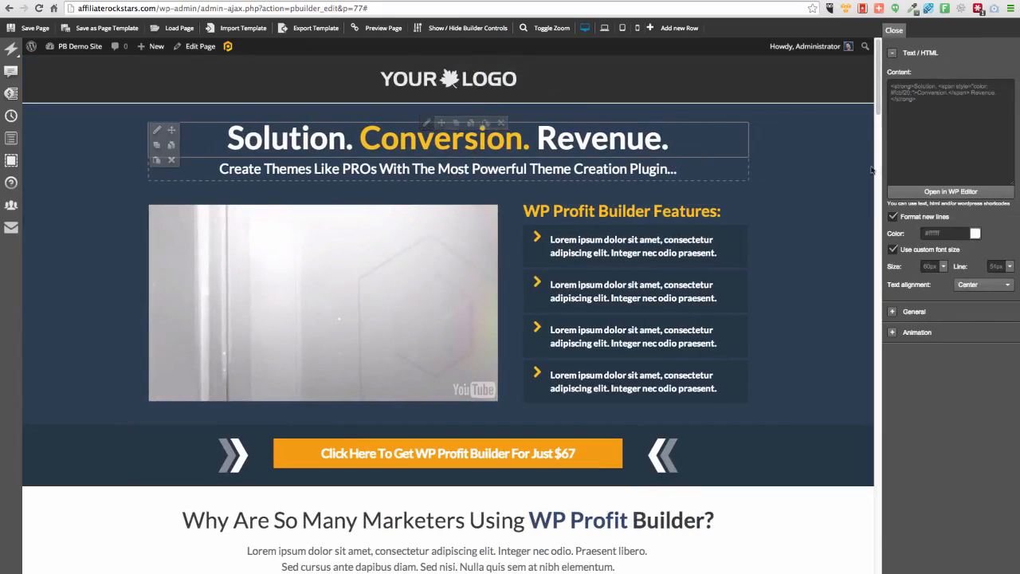
pyautogui.click(928, 192)
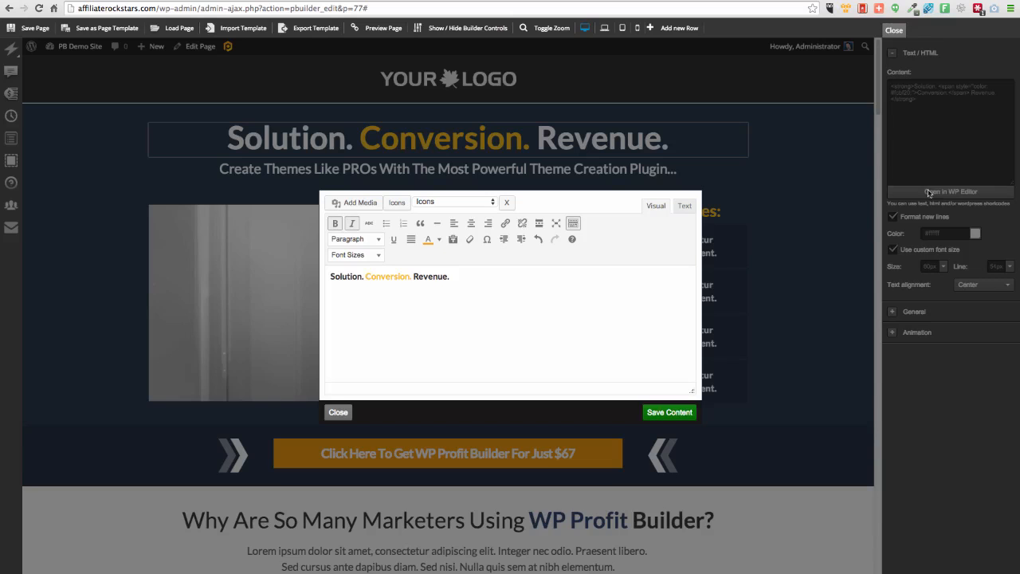
pyautogui.moveTo(462, 274); pyautogui.dragTo(295, 280)
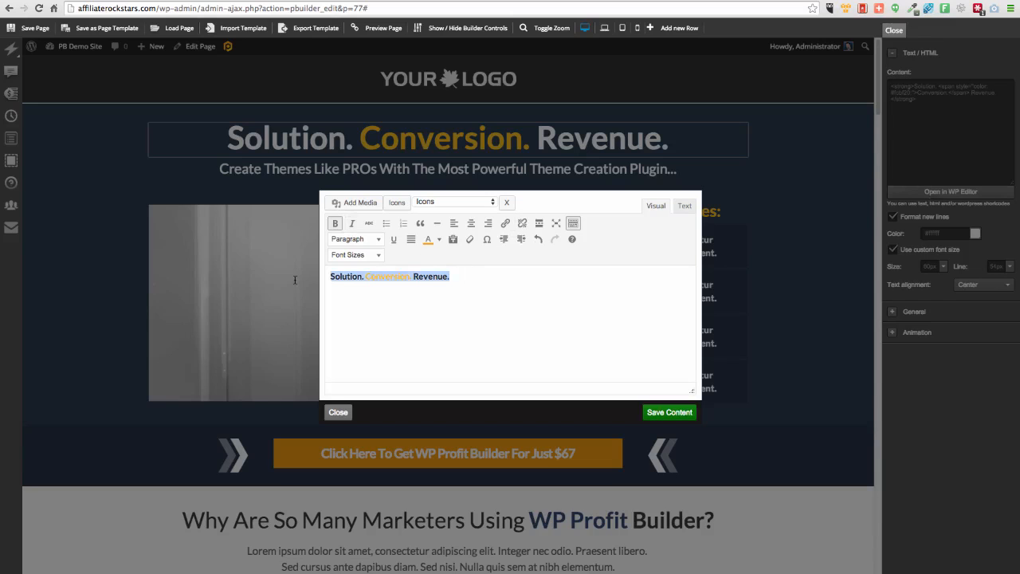
pyautogui.write('Thi')
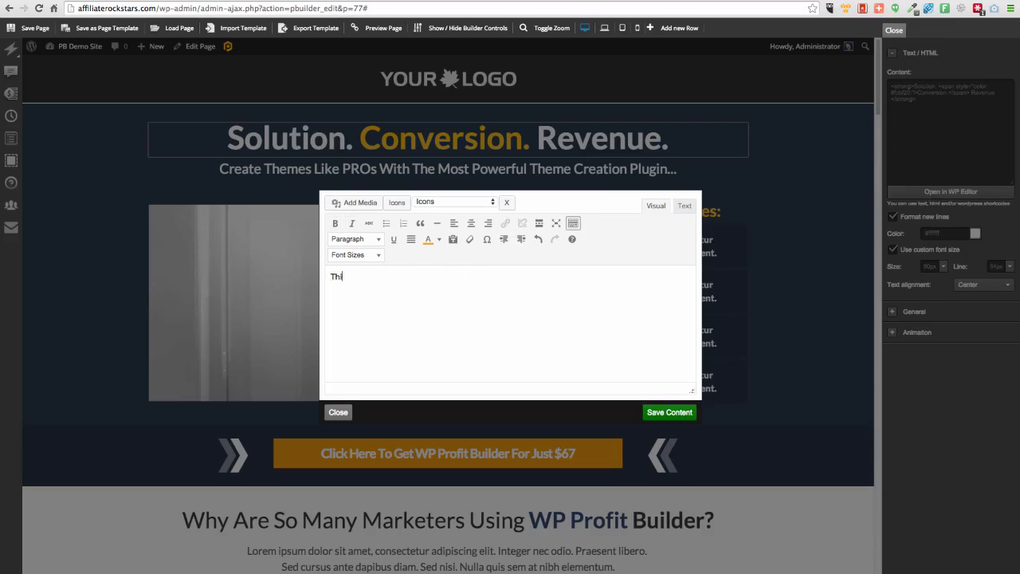
pyautogui.press('BackSpace')
pyautogui.press('BackSpace')
pyautogui.press('BackSpace')
pyautogui.write('Finally, A Powerful Way to Bea')
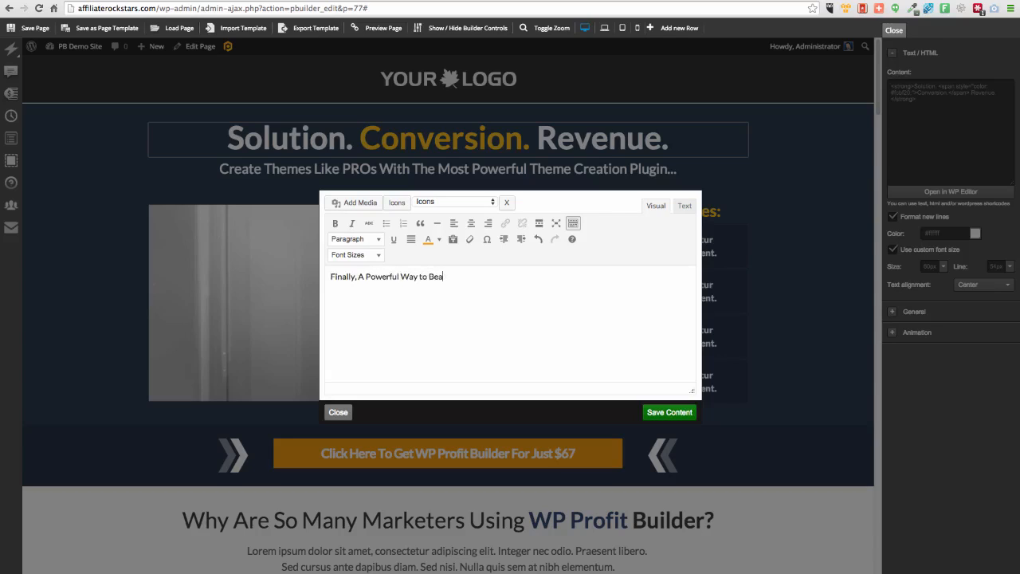
pyautogui.press('BackSpace')
pyautogui.press('BackSpace')
pyautogui.press('BackSpace')
pyautogui.write('Get on the FIRST')
pyautogui.write(' page')
pyautogui.write('age of Google in 2')
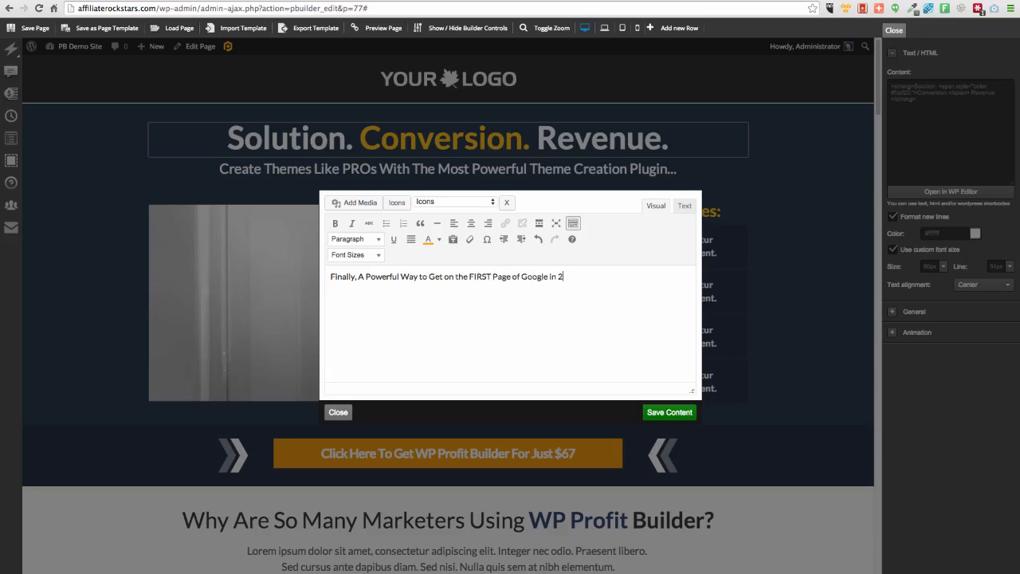
pyautogui.write('4 Hours...')
# - Make the word FIRST bold and italic in the headline, save the content and set the headline's line height to 58px
pyautogui.doubleClick(475, 277)
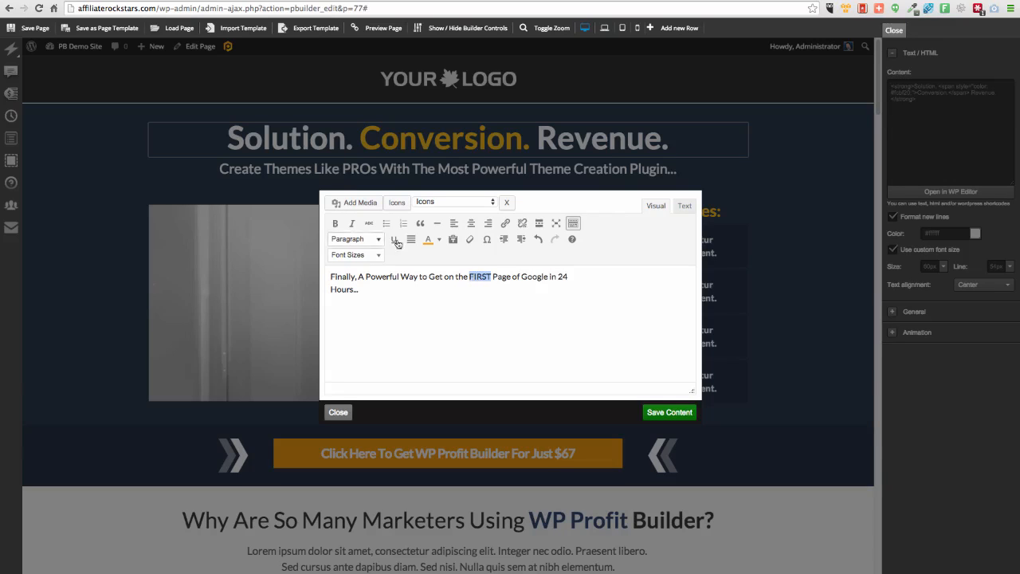
pyautogui.click(335, 223)
pyautogui.click(351, 223)
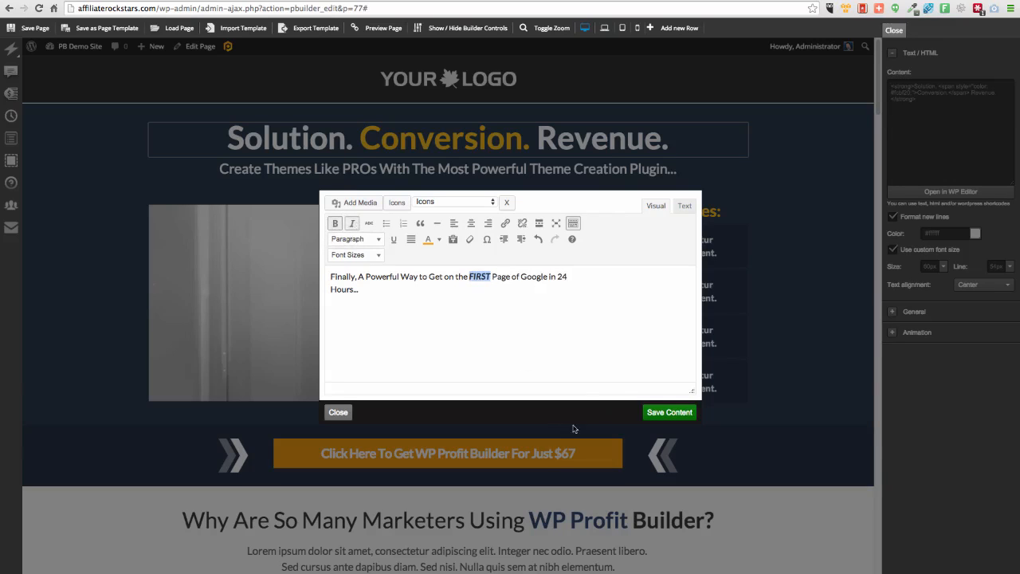
pyautogui.click(677, 414)
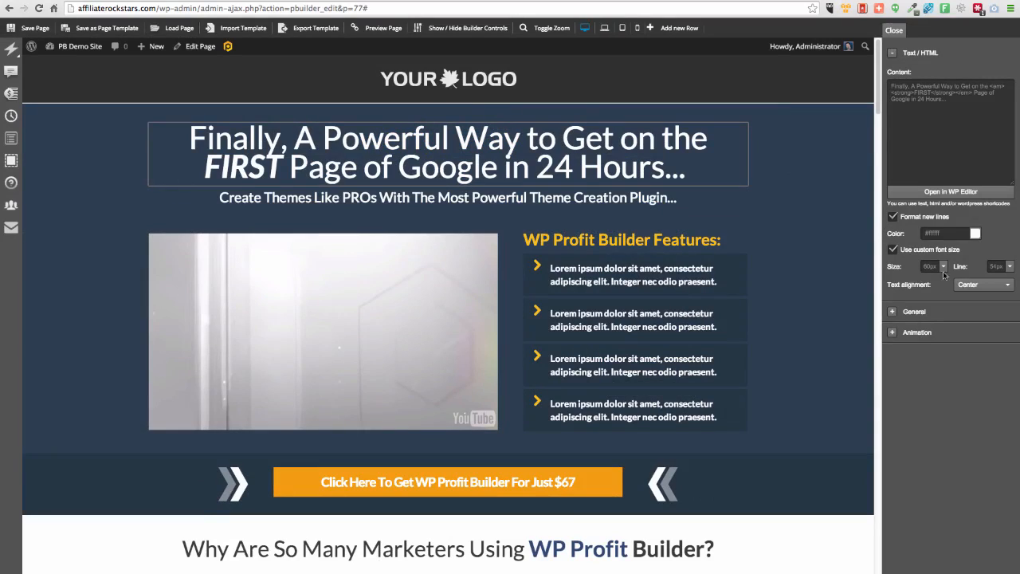
pyautogui.click(1008, 267)
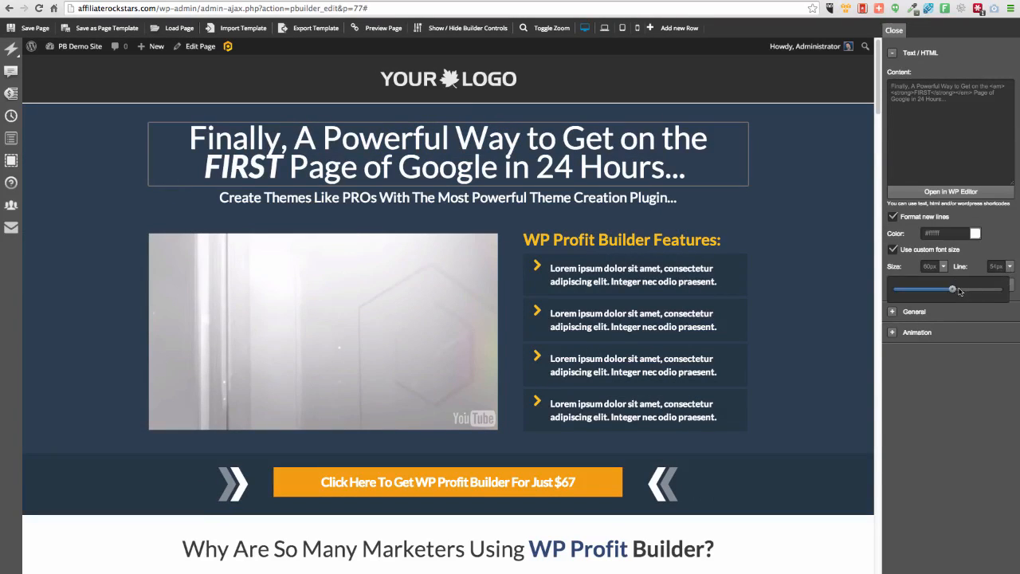
pyautogui.moveTo(960, 291); pyautogui.dragTo(959, 292)
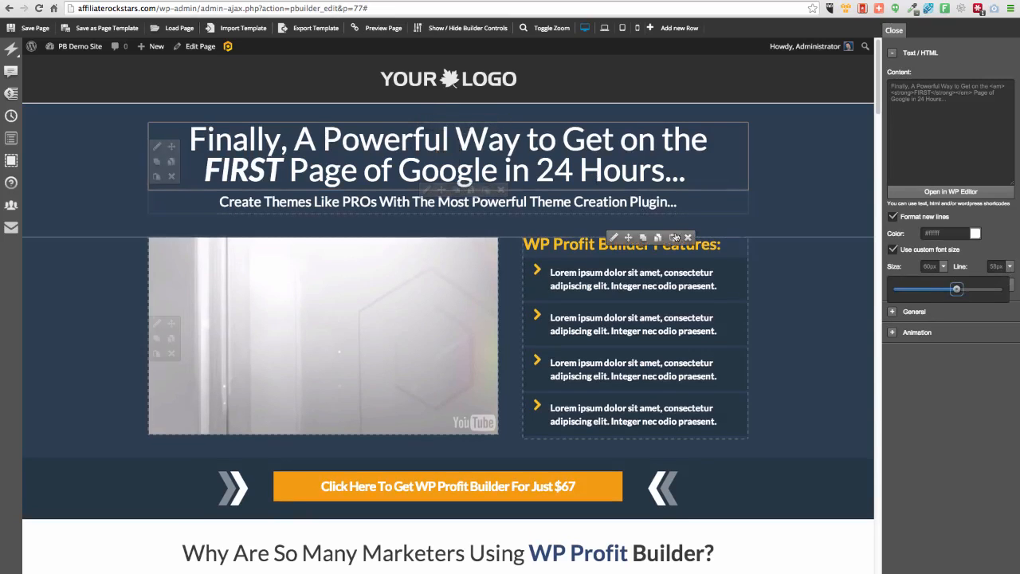
# - Move the "That's Cool… But What Else Can WP Profit Builder Do?" heading row and its four-icon row above the second butterfly row
pyautogui.scroll(-15, 674, 380)
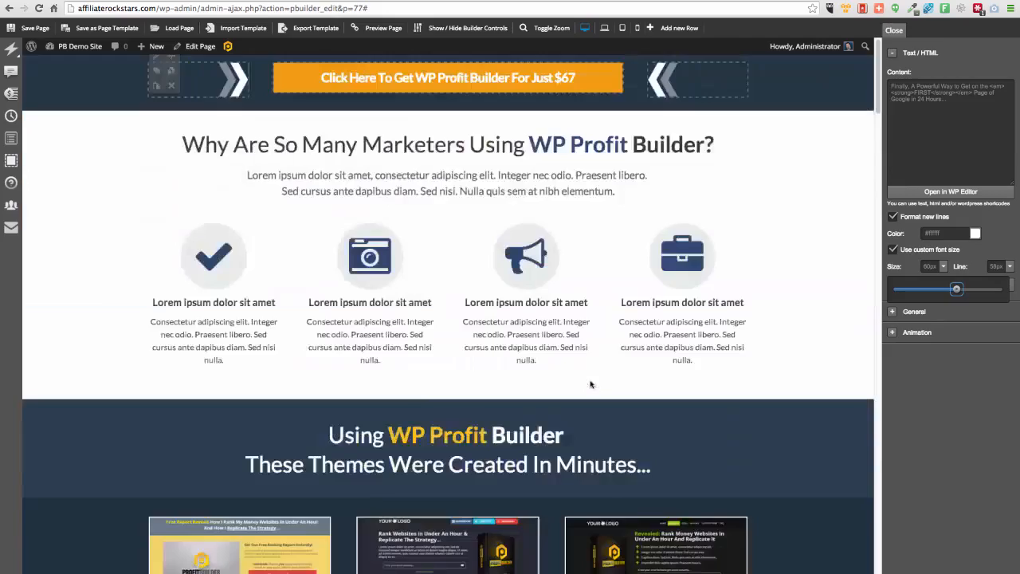
pyautogui.scroll(-8, 591, 384)
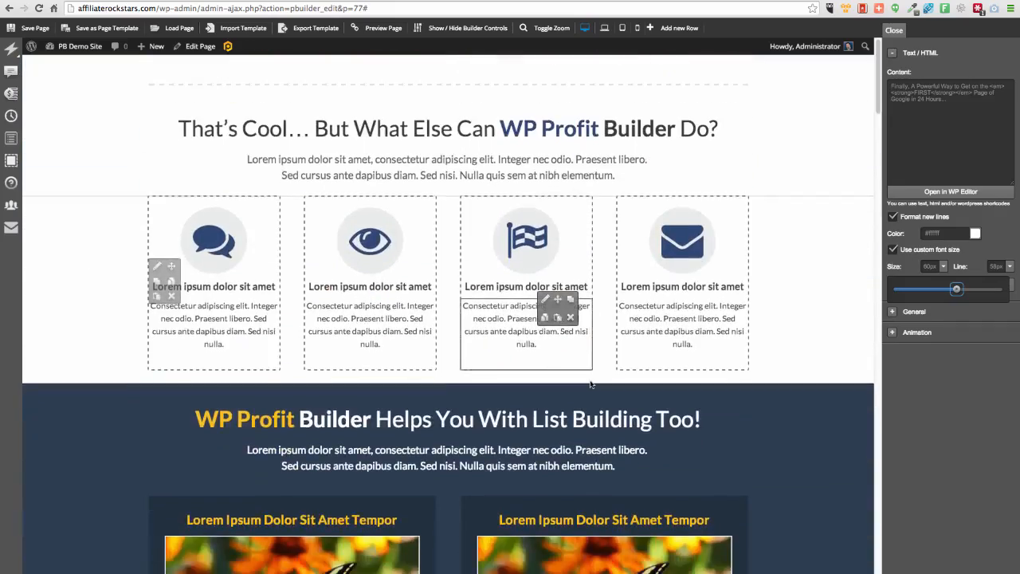
pyautogui.scroll(5, 590, 384)
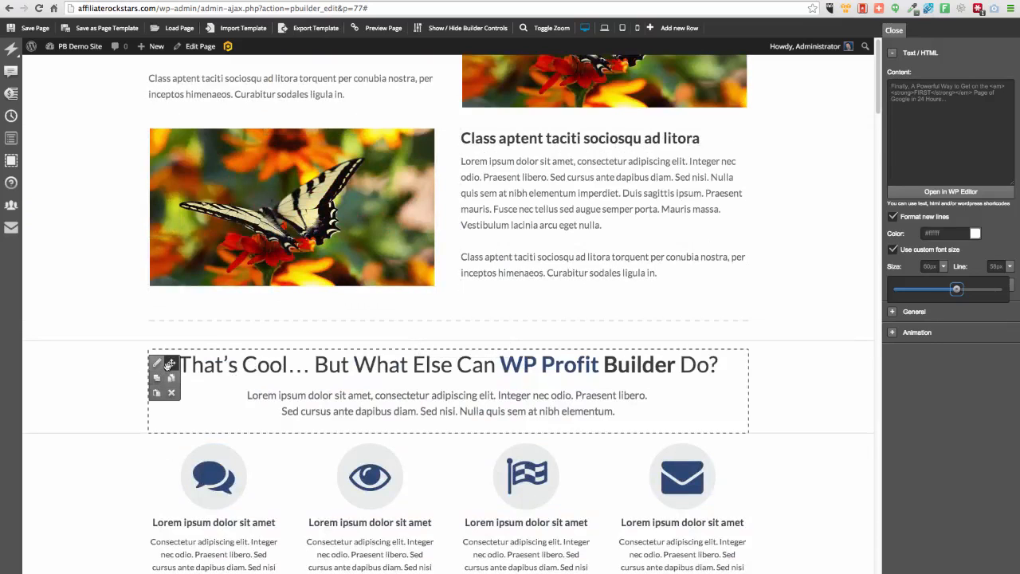
pyautogui.moveTo(167, 366); pyautogui.dragTo(200, 155)
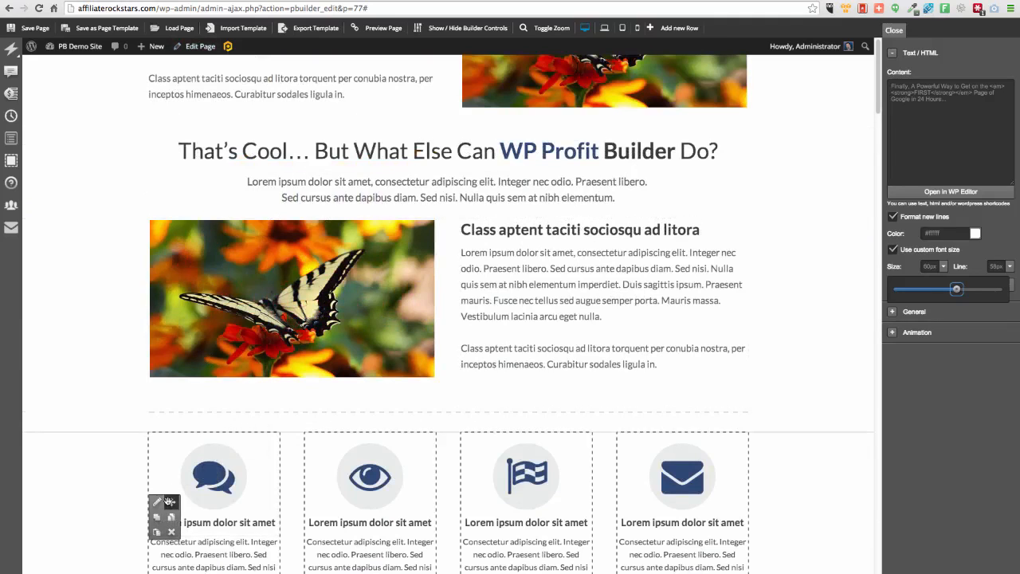
pyautogui.moveTo(169, 501); pyautogui.dragTo(203, 221)
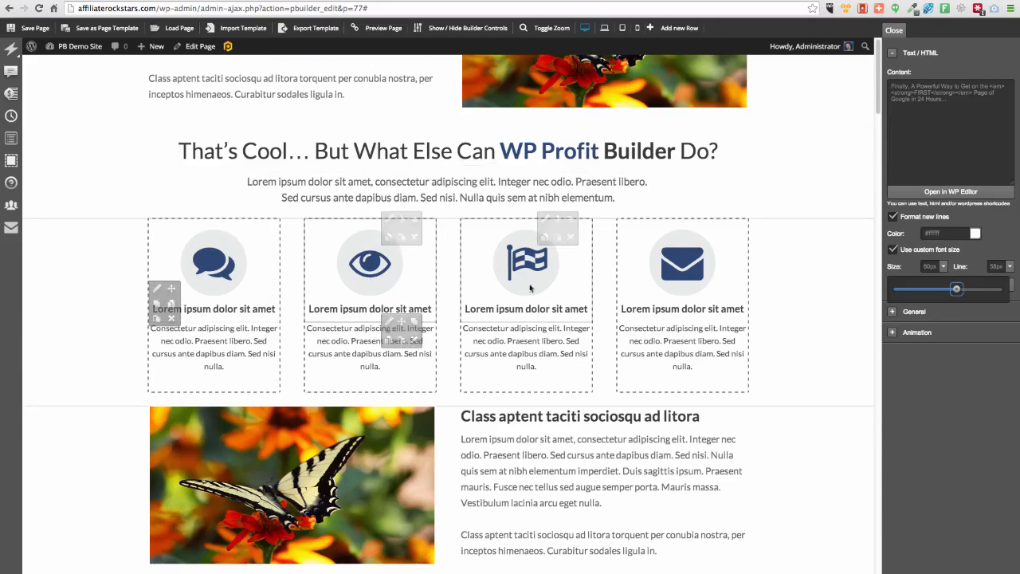
# - Swap the flag and eye icon elements between the second and third columns of the four-icon row
pyautogui.moveTo(556, 219); pyautogui.dragTo(430, 260)
pyautogui.moveTo(401, 323); pyautogui.dragTo(514, 231)
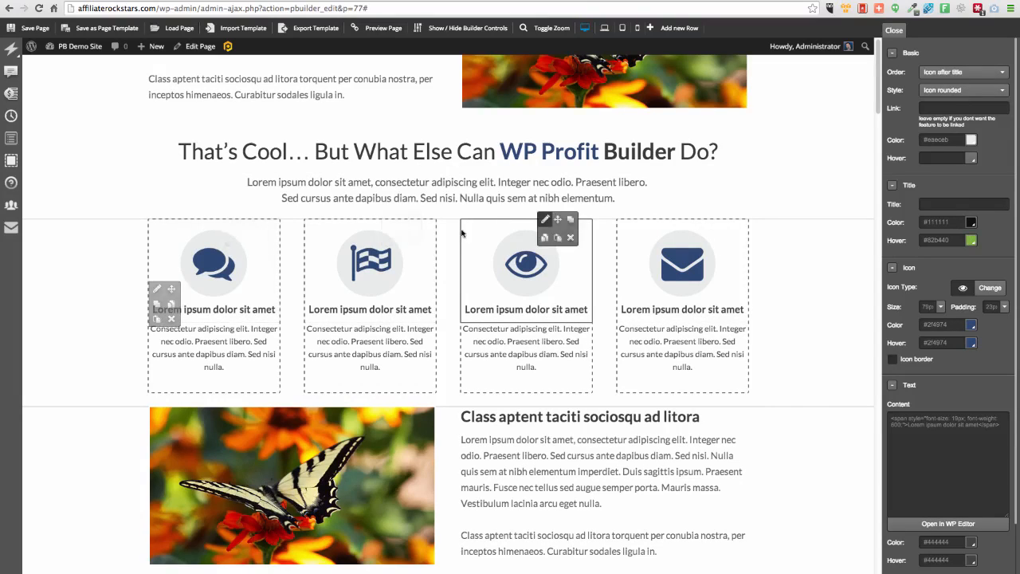
# - Look through the template's remaining sections, including list building, money-back guarantee, pricing and FAQ, and return to the headline
pyautogui.scroll(-6, 517, 285)
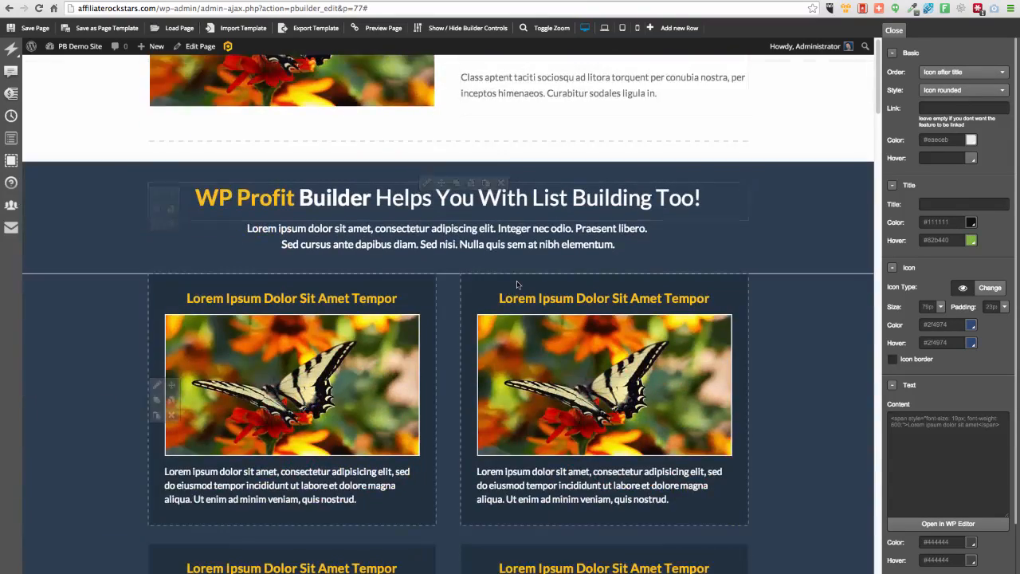
pyautogui.scroll(-3, 516, 285)
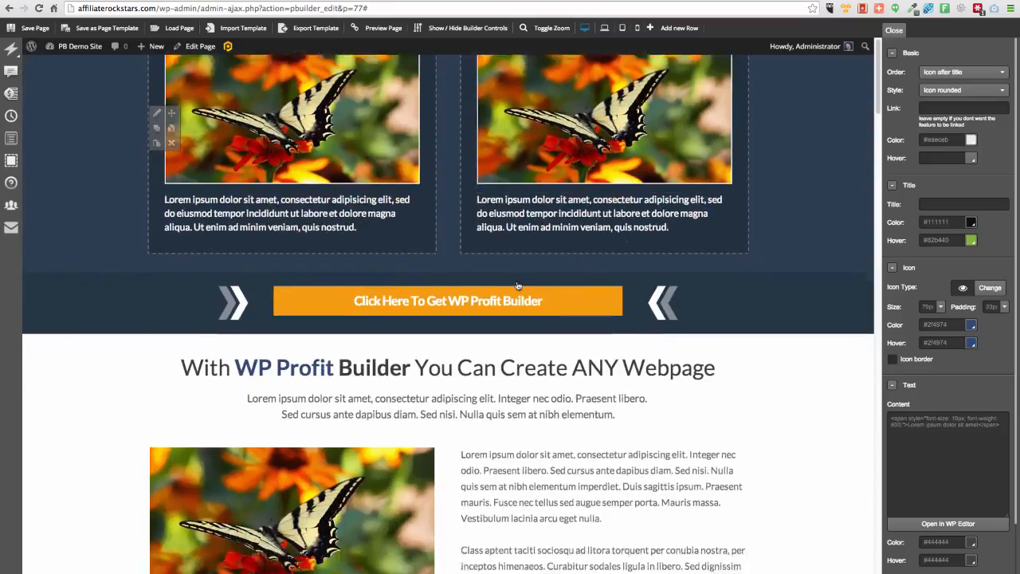
pyautogui.scroll(-6, 517, 284)
pyautogui.scroll(-1, 516, 282)
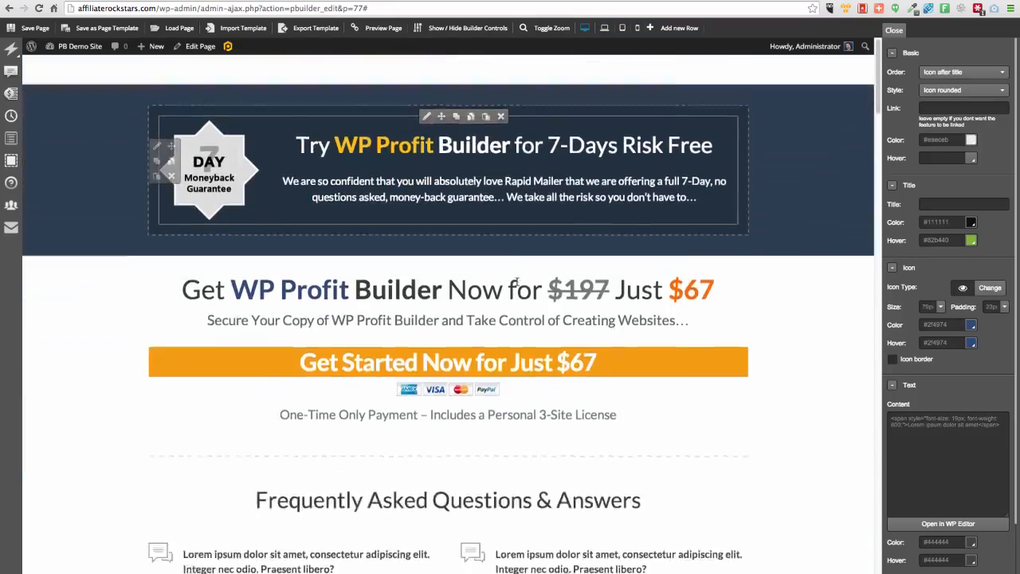
pyautogui.scroll(-5, 516, 283)
pyautogui.scroll(20, 516, 285)
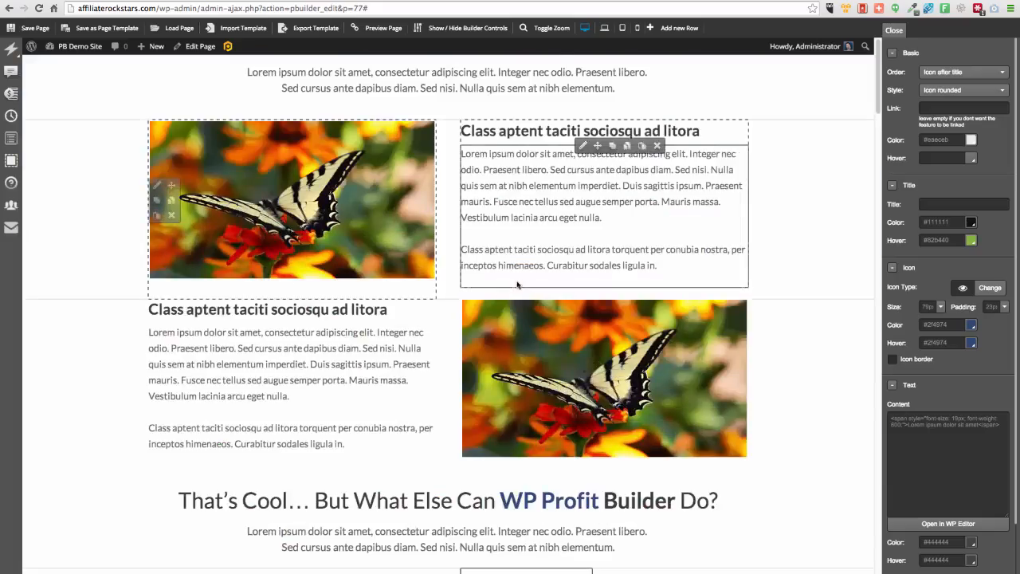
pyautogui.scroll(6, 516, 284)
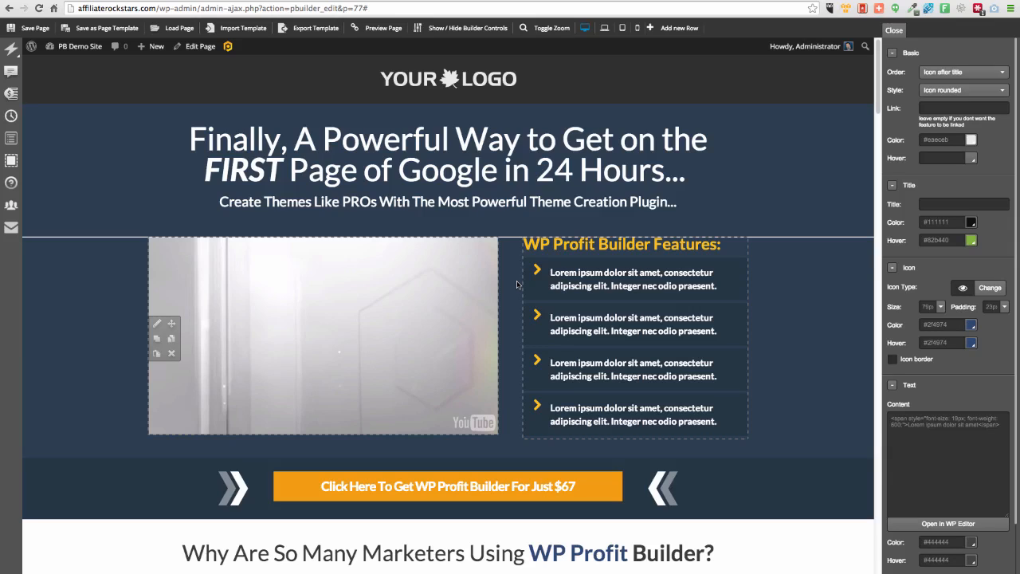
# - Load the "TeeSpring - Custom Sales Page" template into the page
pyautogui.click(178, 27)
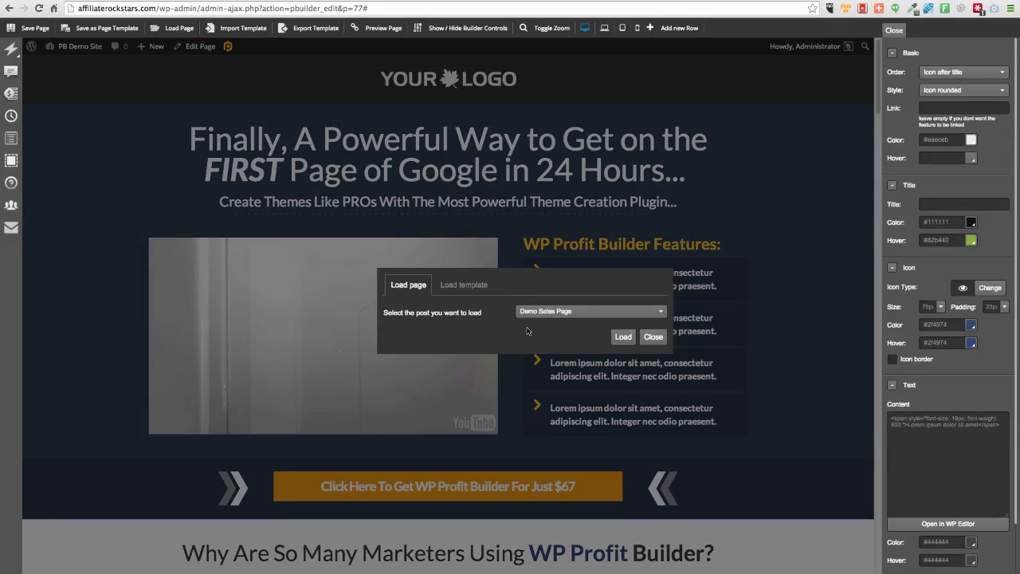
pyautogui.click(550, 311)
pyautogui.click(464, 284)
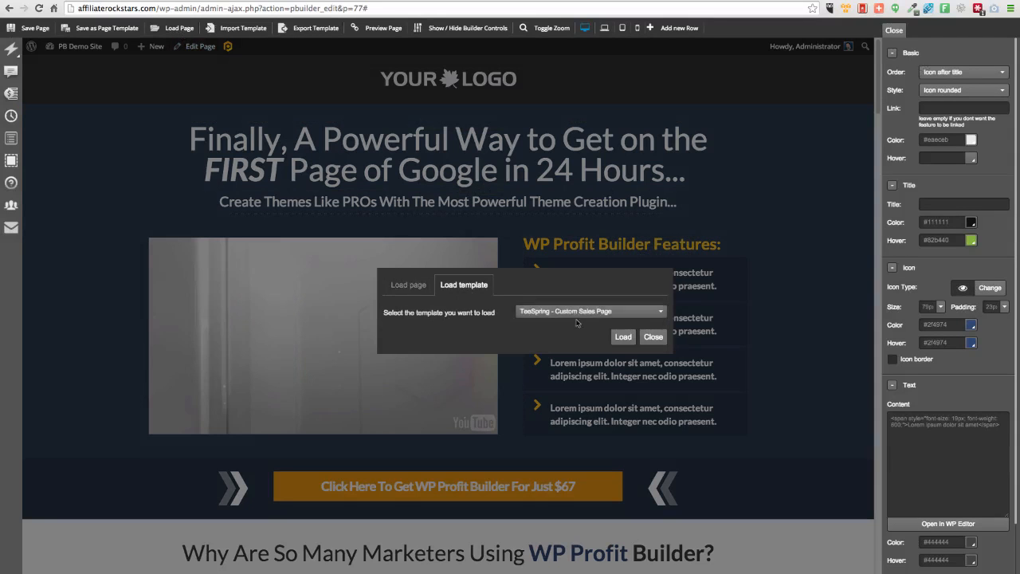
pyautogui.click(578, 313)
pyautogui.click(579, 316)
pyautogui.click(622, 336)
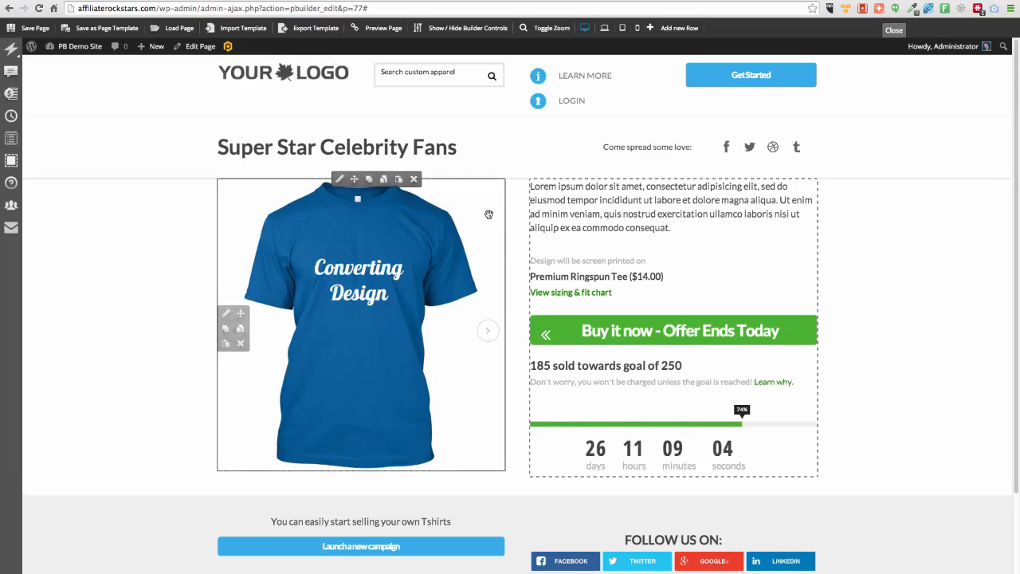
# - Open the T-shirt image slider's settings, and hide the builder controls to view the page without them
pyautogui.click(51, 30)
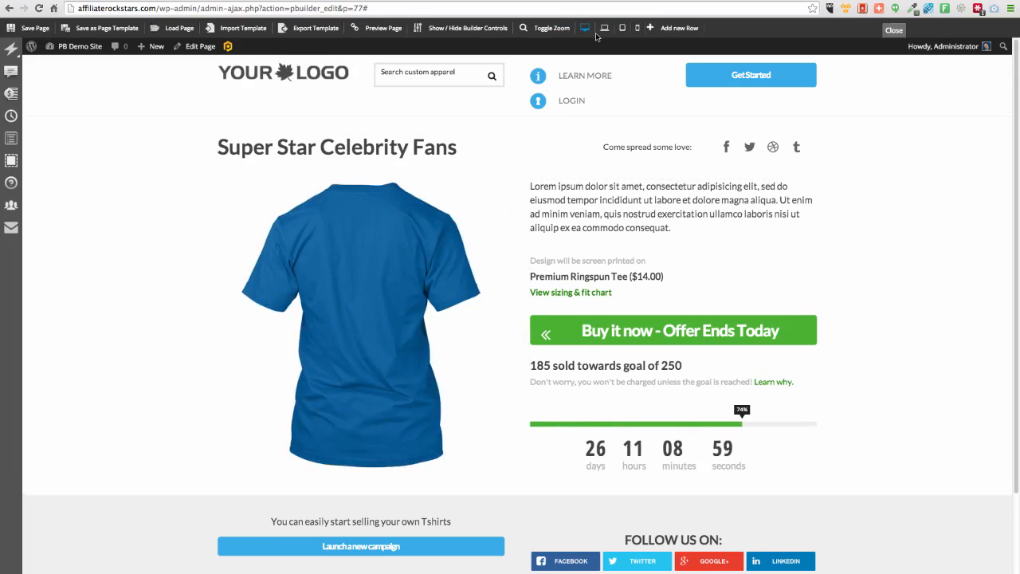
pyautogui.click(338, 180)
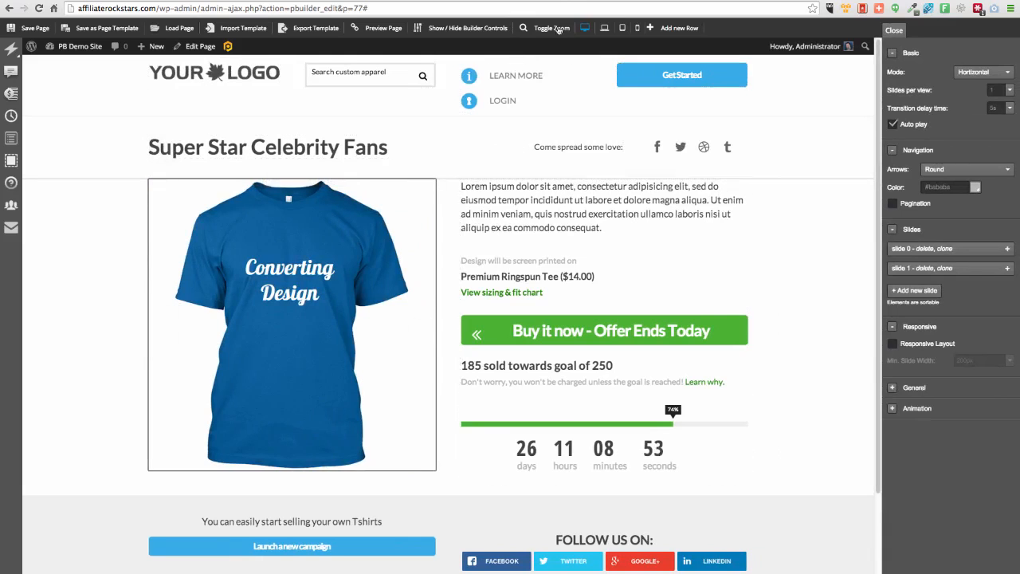
pyautogui.click(468, 28)
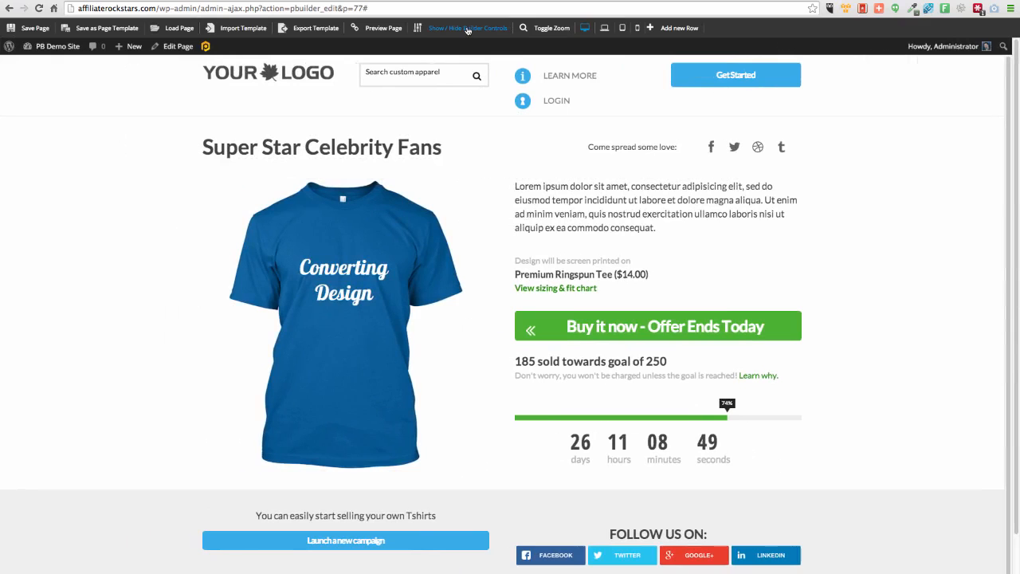
# - Bring the builder controls back on the page and close the image slider's settings
pyautogui.click(467, 28)
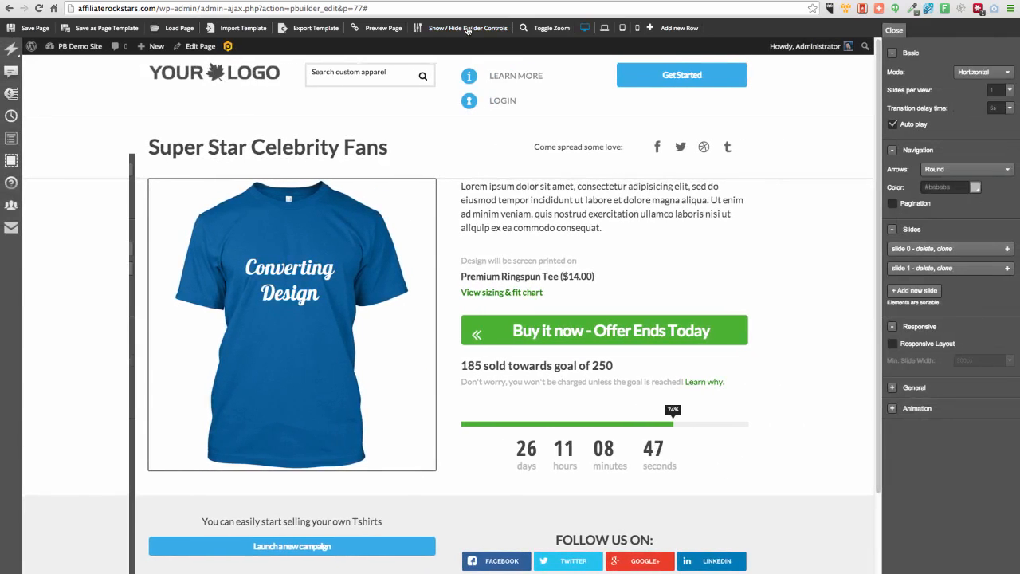
pyautogui.click(467, 29)
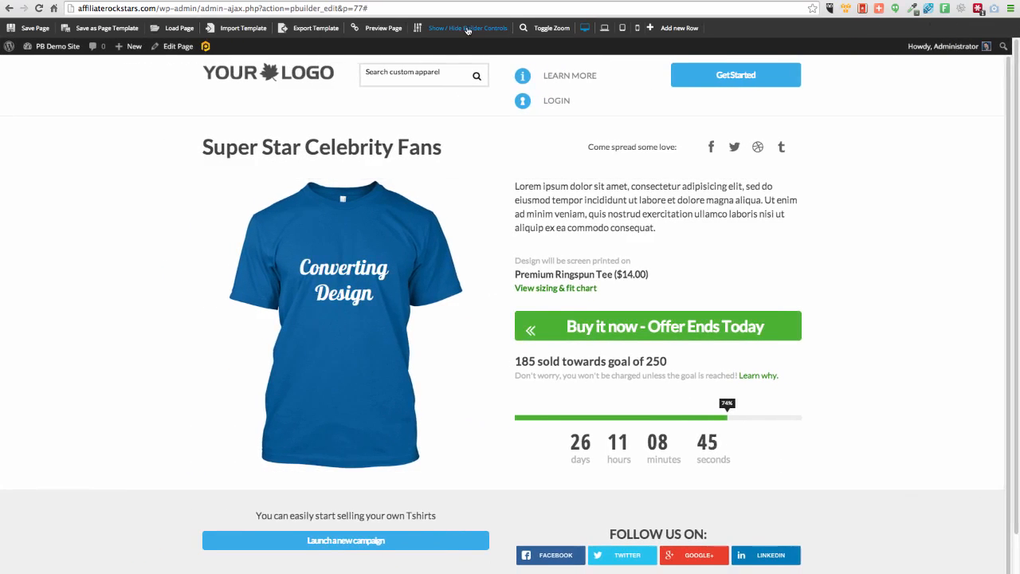
pyautogui.click(468, 28)
pyautogui.click(894, 31)
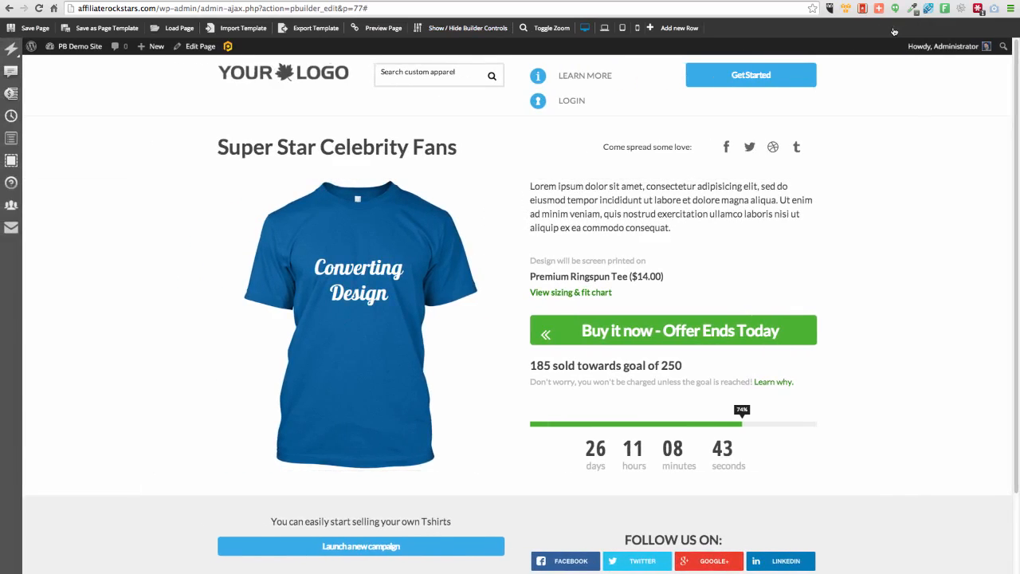
# - View the whole page zoomed out, return to normal zoom, and preview it at laptop width
pyautogui.click(540, 29)
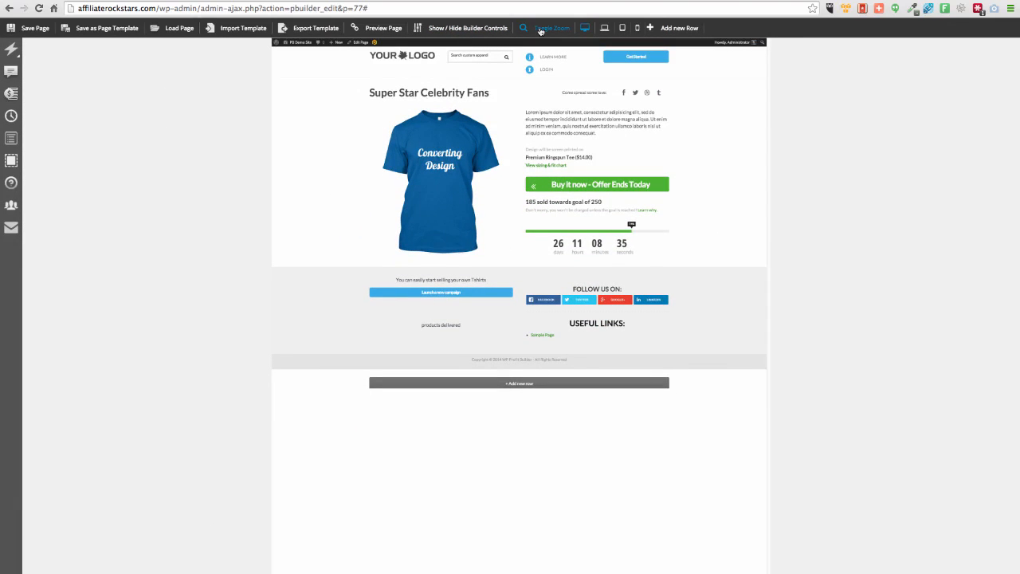
pyautogui.click(540, 28)
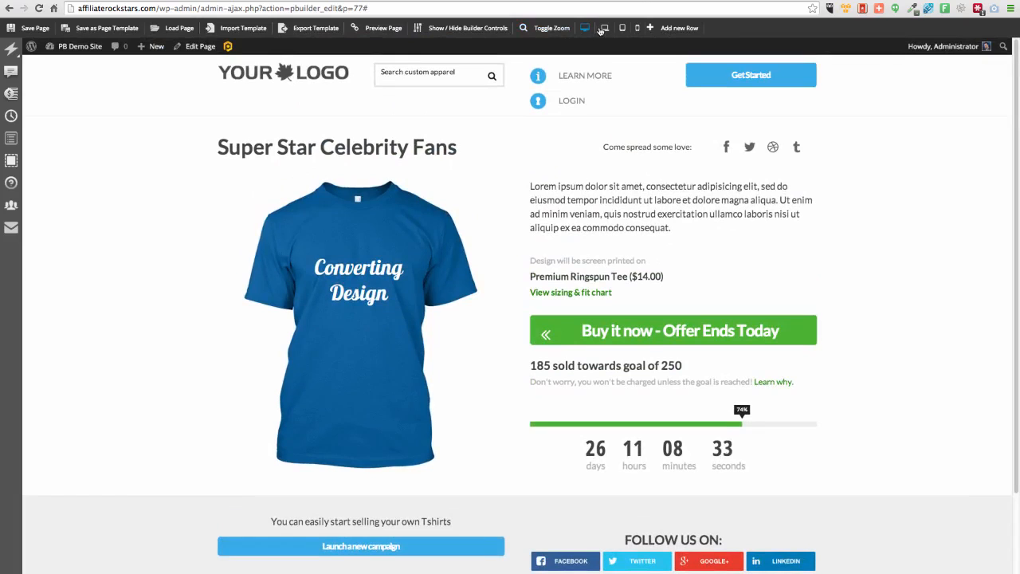
pyautogui.click(603, 29)
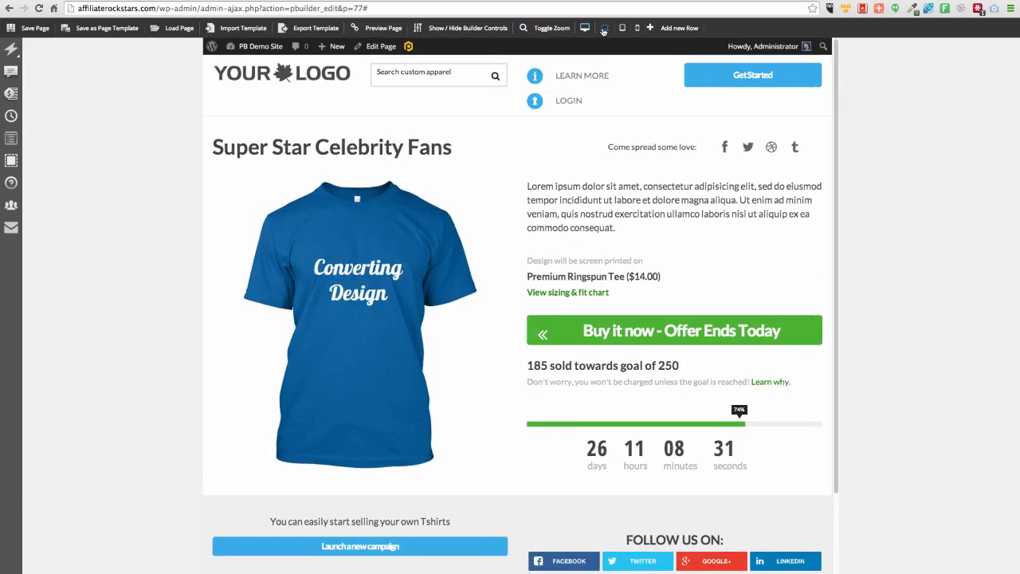
# - Preview the page at tablet width and look through its sections from headline to footer
pyautogui.click(622, 29)
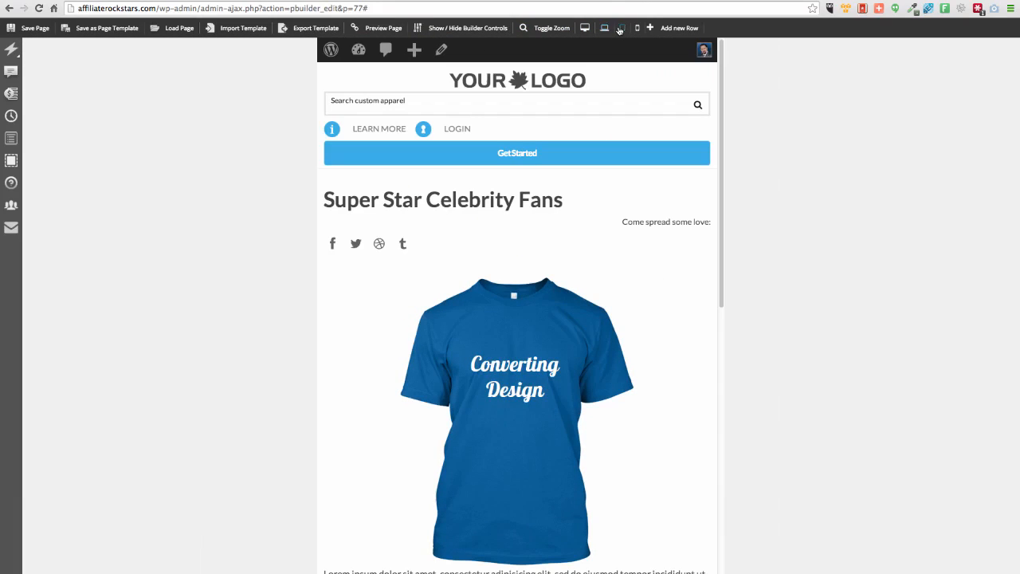
pyautogui.scroll(-3, 577, 242)
pyautogui.scroll(-5, 577, 242)
pyautogui.scroll(1, 578, 244)
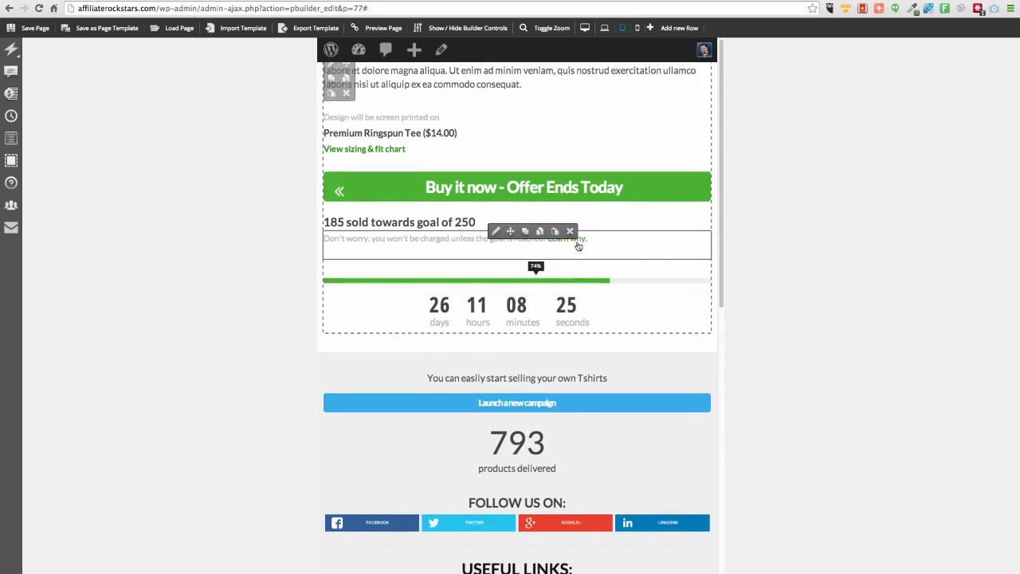
pyautogui.scroll(8, 578, 243)
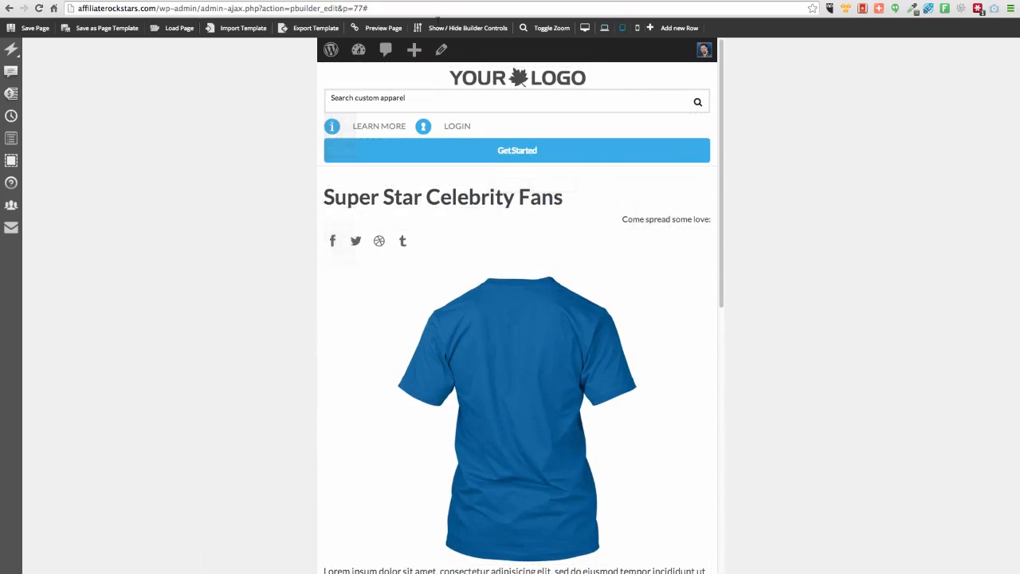
# - Check the tablet layout with the builder controls hidden and at reduced zoom, restoring the controls and normal zoom
pyautogui.moveTo(435, 24); pyautogui.dragTo(436, 27)
pyautogui.click(435, 28)
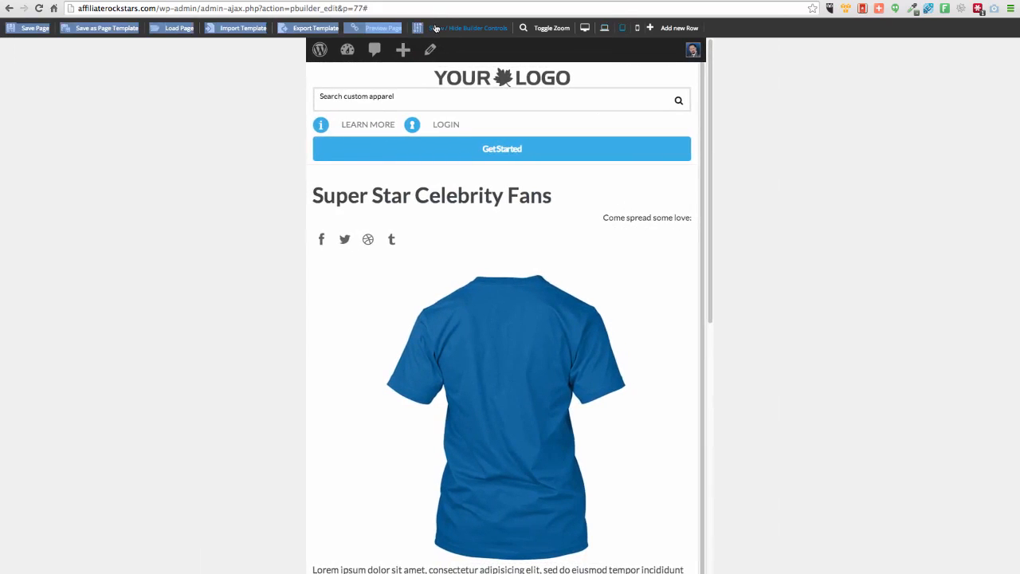
pyautogui.scroll(-15, 469, 221)
pyautogui.scroll(15, 470, 222)
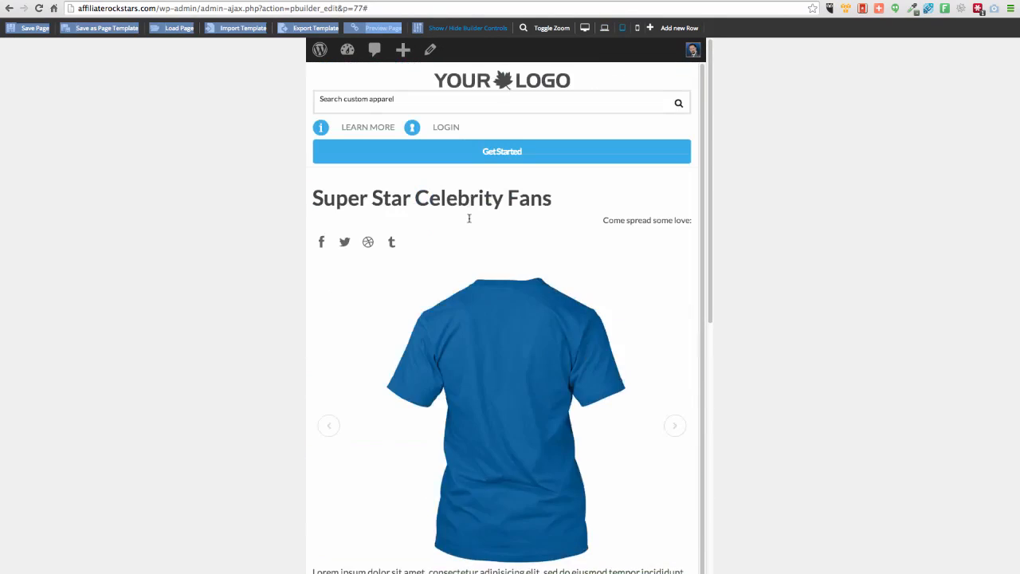
pyautogui.click(466, 28)
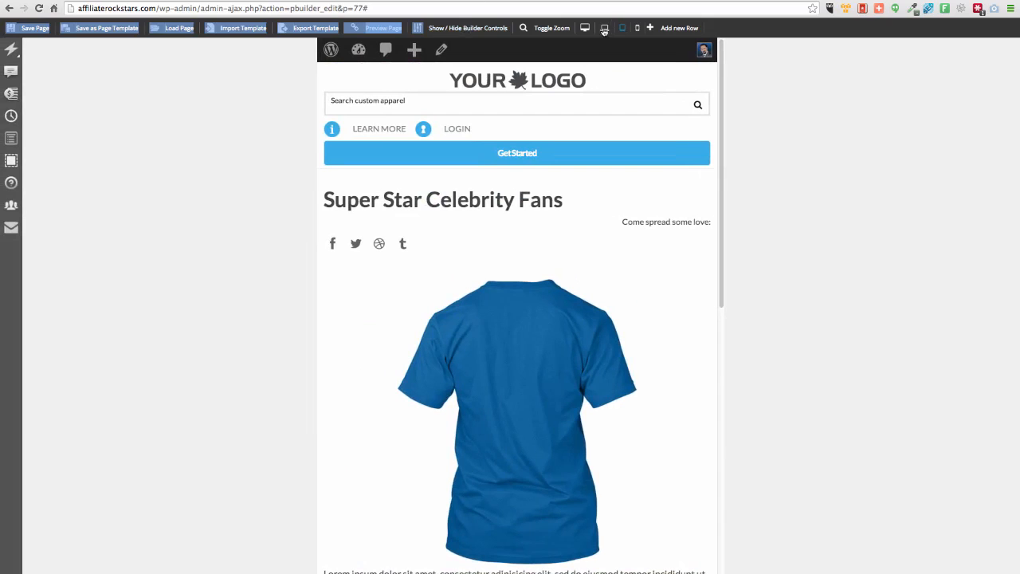
pyautogui.click(550, 28)
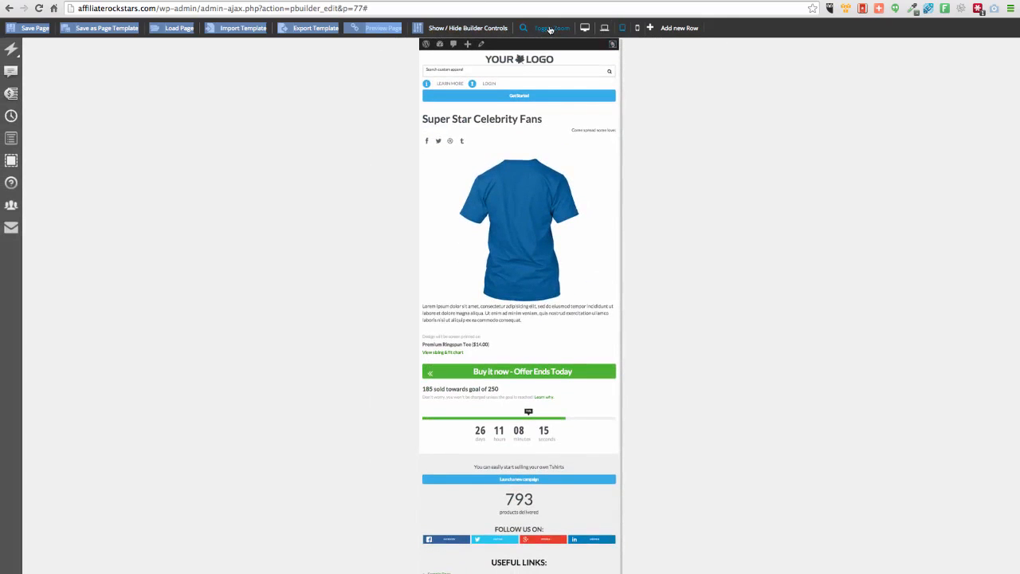
pyautogui.click(549, 27)
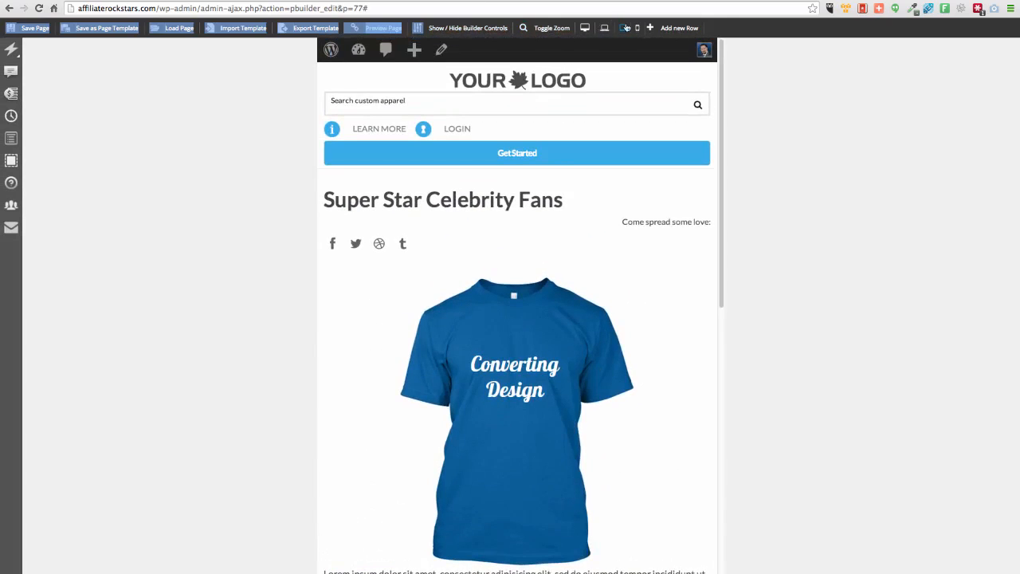
# - Look through the page at phone width and return to the desktop layout
pyautogui.click(635, 27)
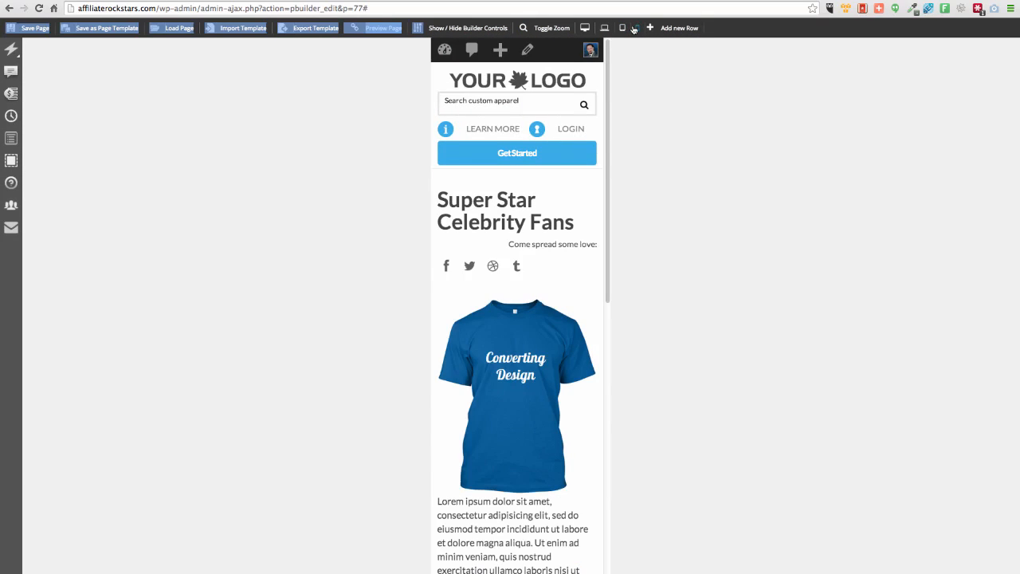
pyautogui.scroll(-2, 476, 245)
pyautogui.scroll(-8, 475, 245)
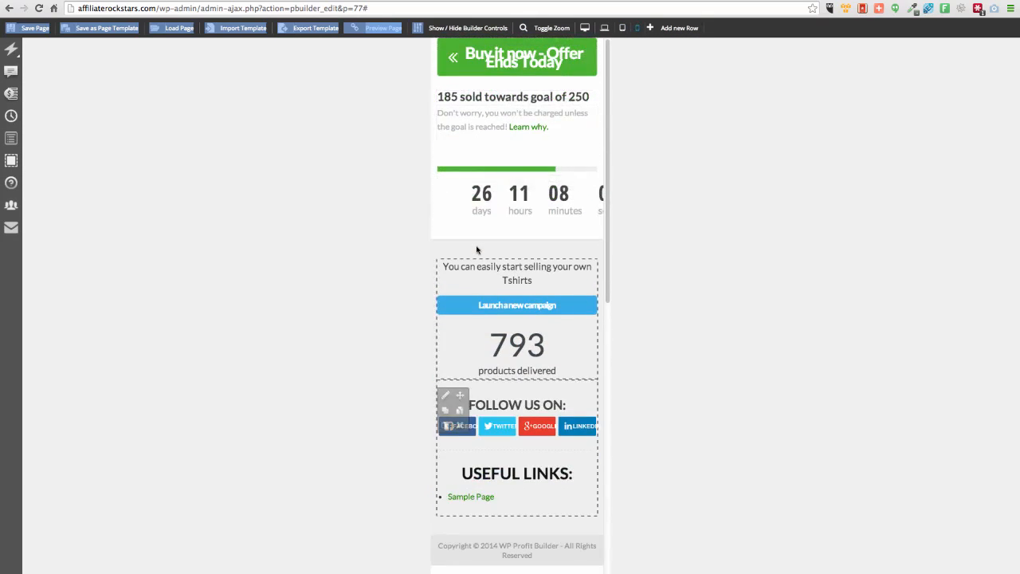
pyautogui.scroll(10, 447, 405)
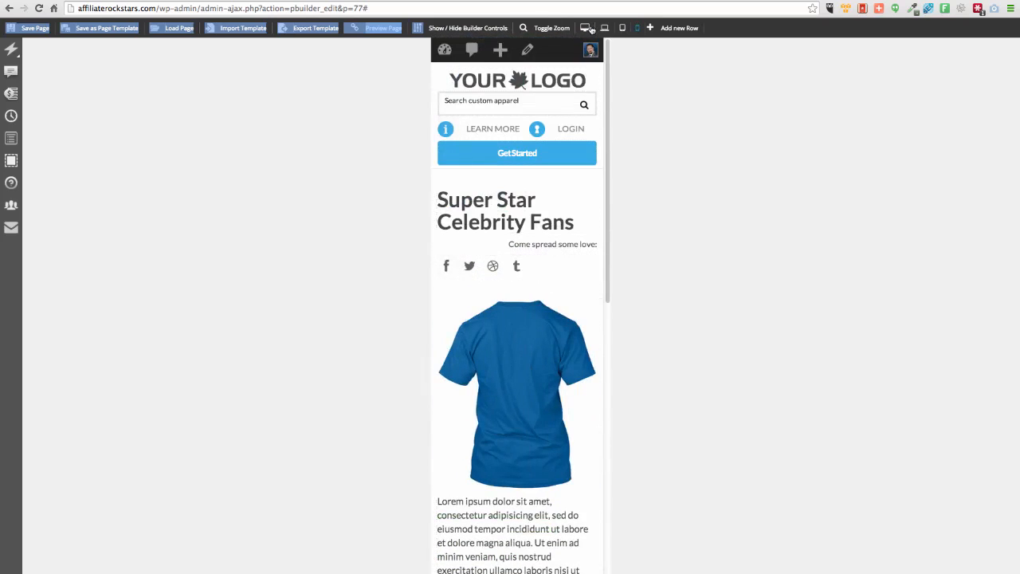
pyautogui.click(588, 27)
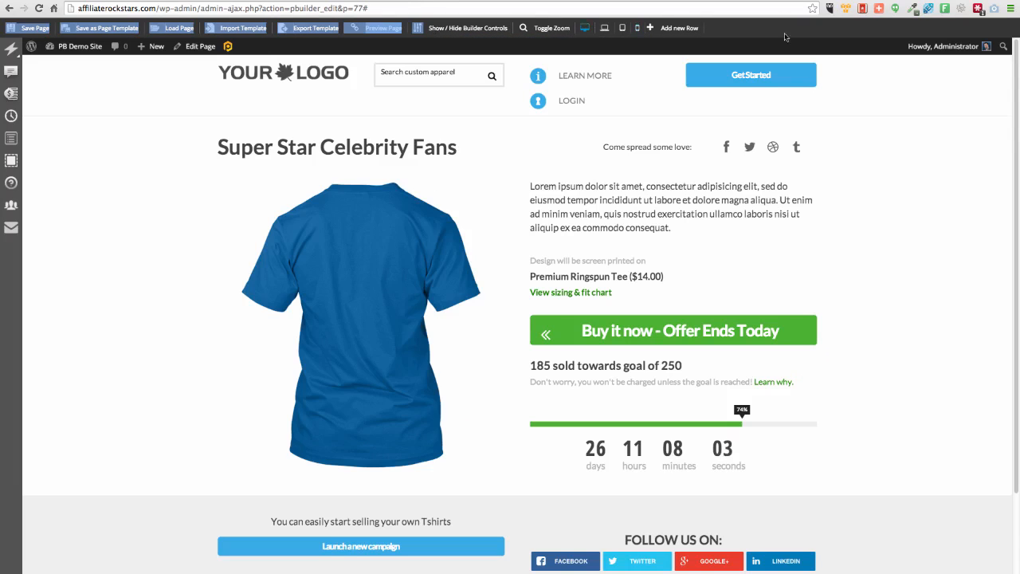
pyautogui.click(741, 32)
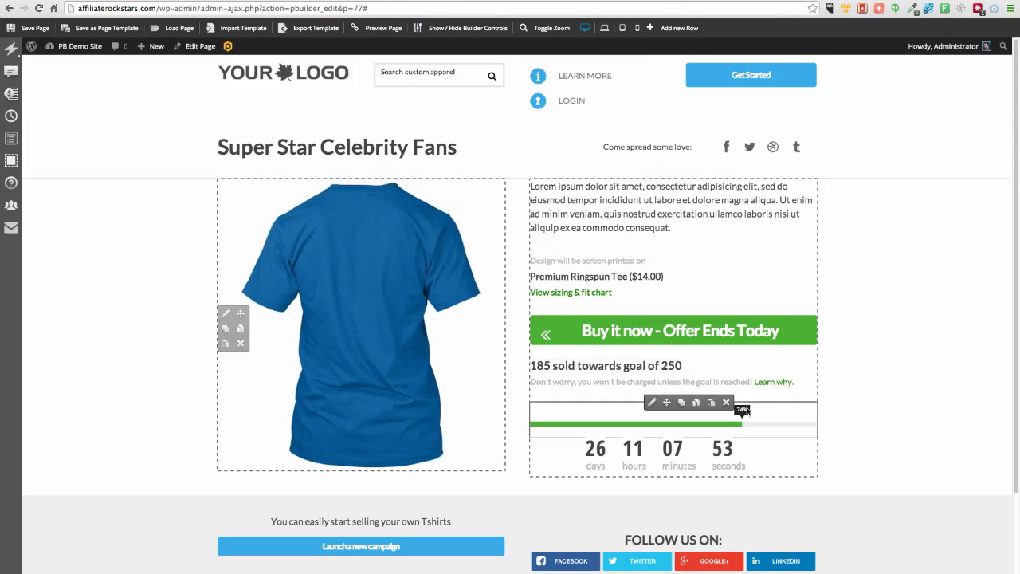
# - Look over the desktop page's campaign, social follow and useful links sections, and return to the headline
pyautogui.scroll(-1, 895, 445)
pyautogui.scroll(-3, 895, 445)
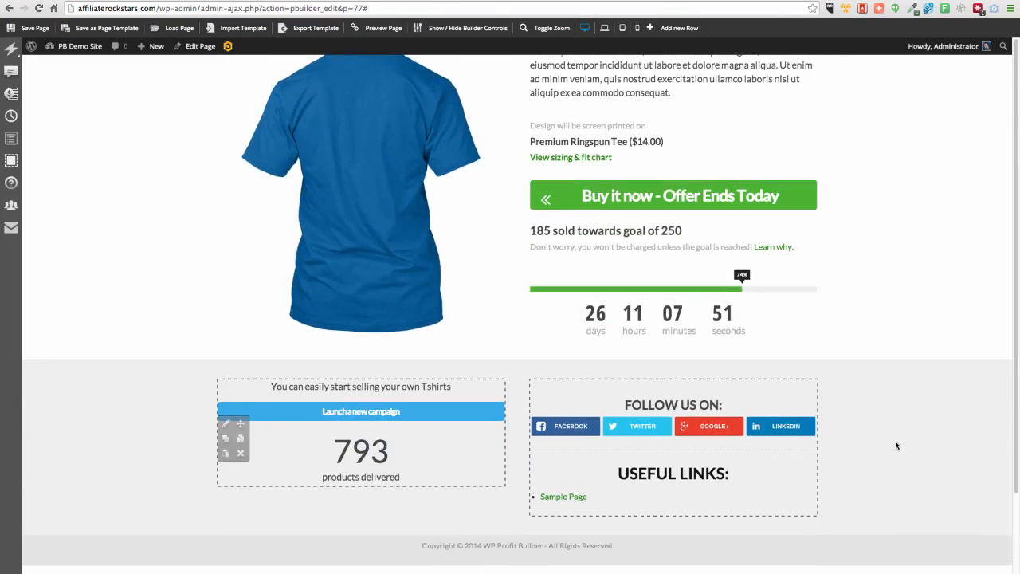
pyautogui.scroll(4, 942, 351)
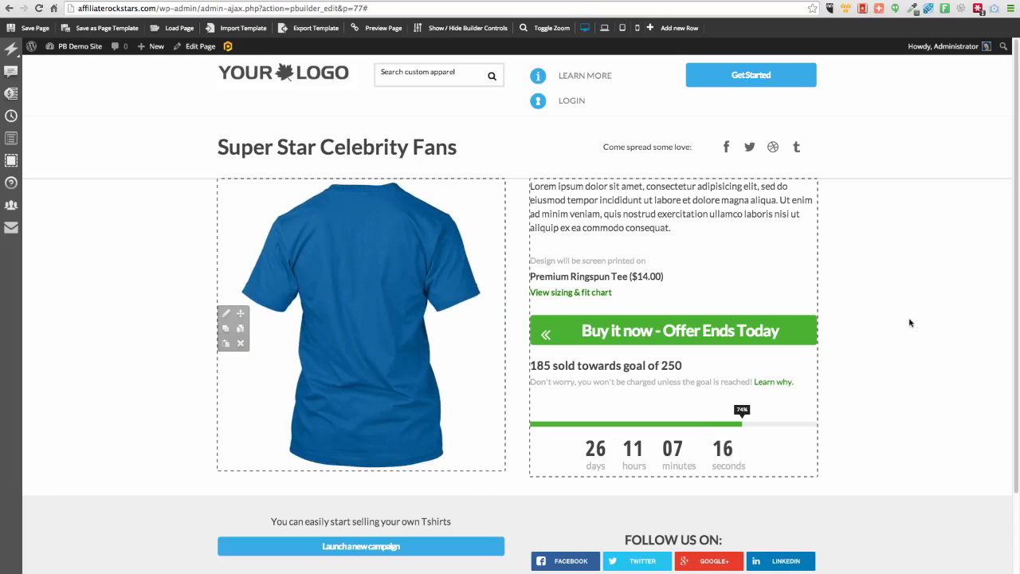
# - Open the settings of the "Super Star Celebrity Fans" headline and of the social icons beside it
pyautogui.moveTo(364, 158)
pyautogui.click(368, 138)
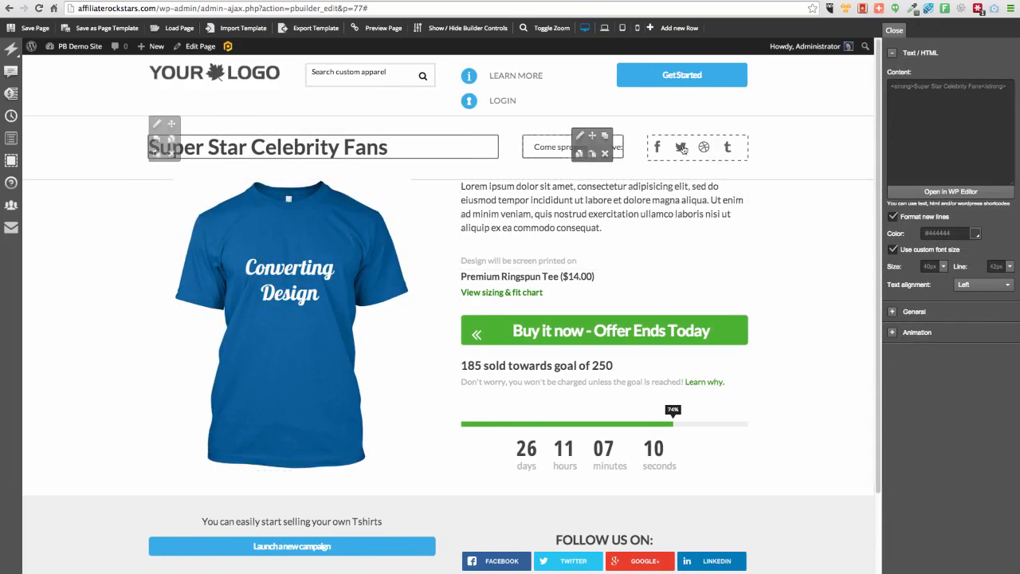
pyautogui.click(703, 136)
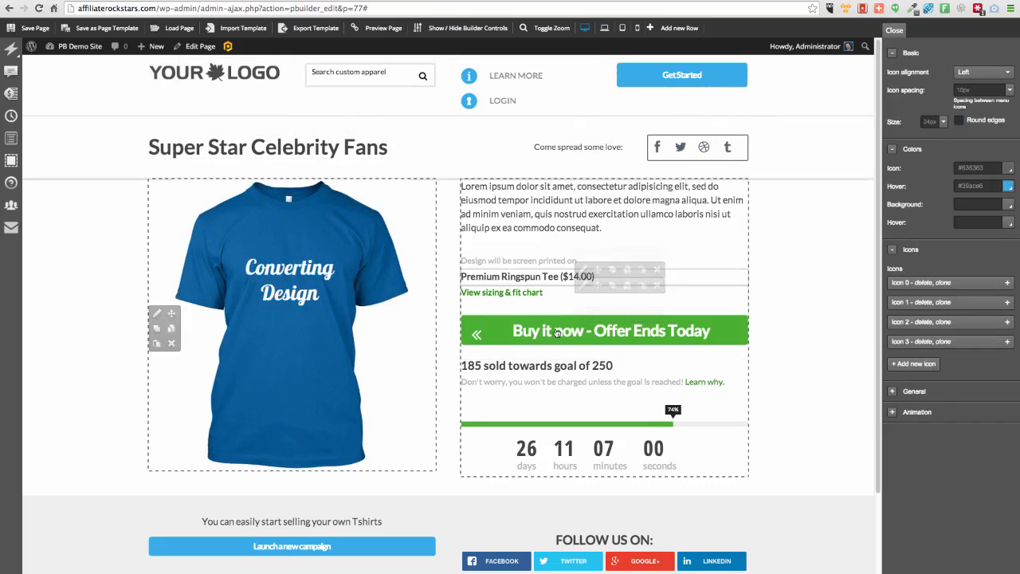
# - Open the "Buy it now - Offer Ends Today" button's settings and examine its text, background, link and credit card options
pyautogui.click(583, 315)
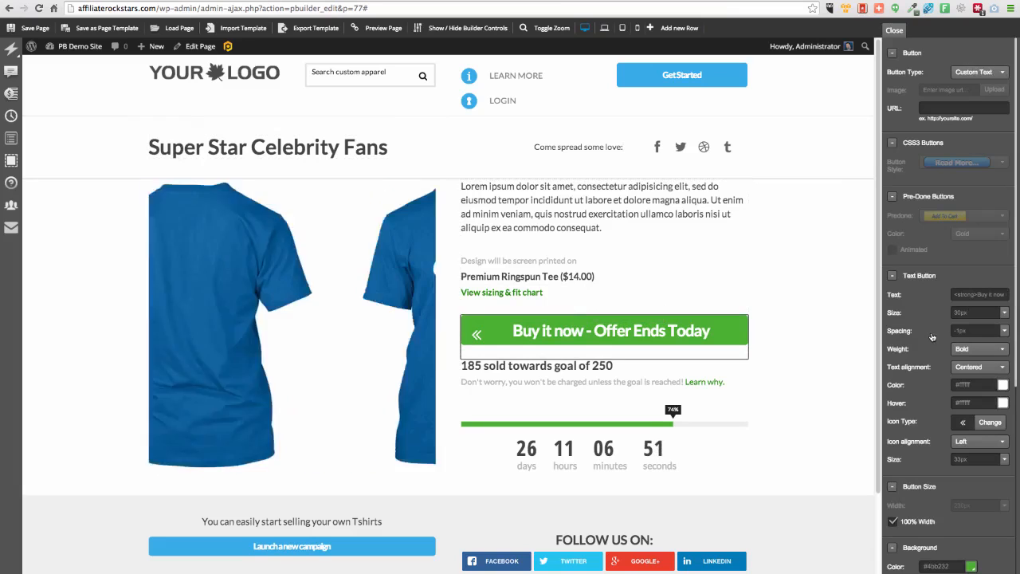
pyautogui.scroll(-3, 932, 337)
pyautogui.scroll(-5, 932, 337)
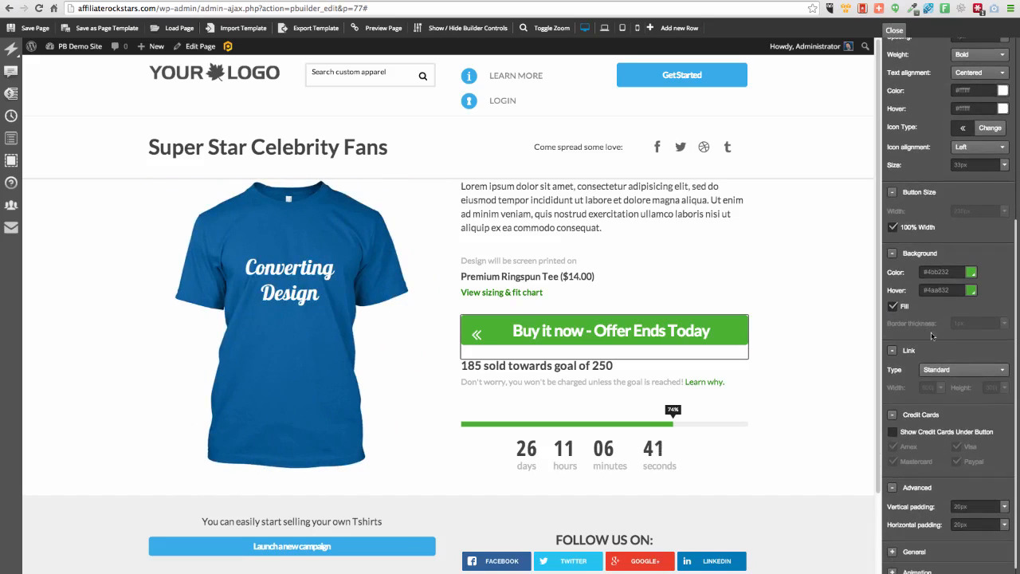
# - Add a one-column row at the end of the page and move it between the headline row and the T-shirt row
pyautogui.scroll(-3, 454, 328)
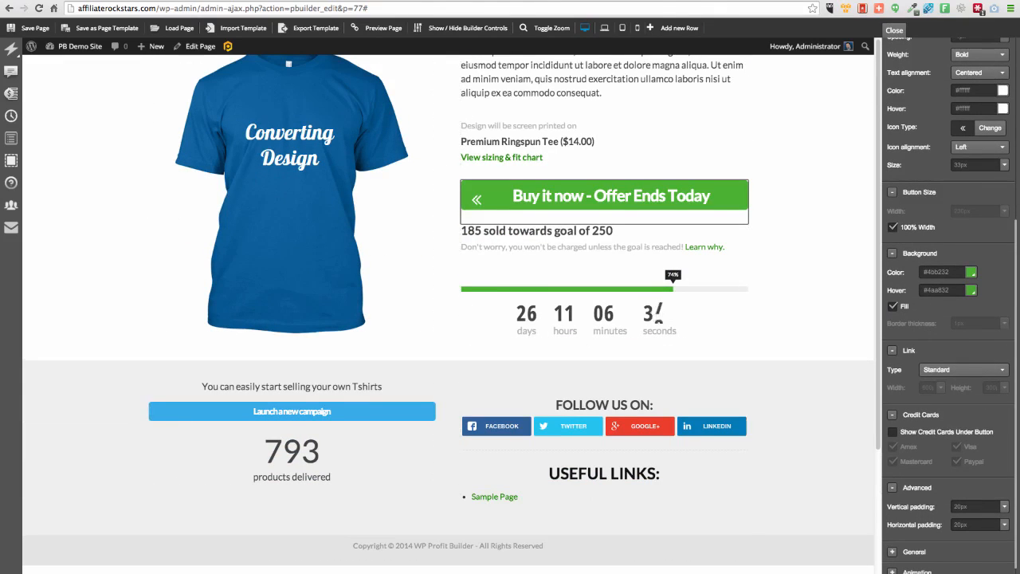
pyautogui.scroll(3, 423, 516)
pyautogui.scroll(-5, 390, 519)
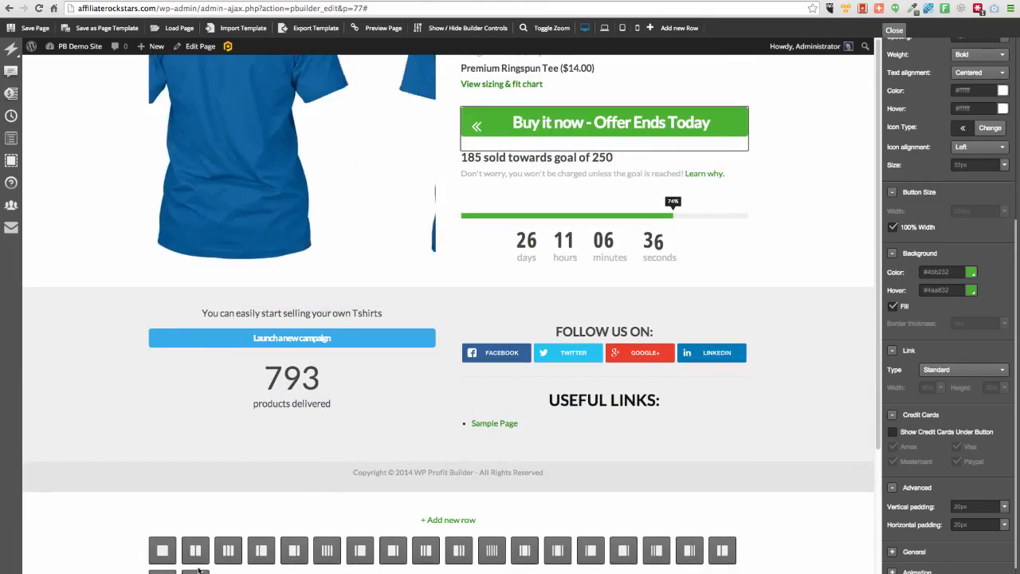
pyautogui.click(162, 550)
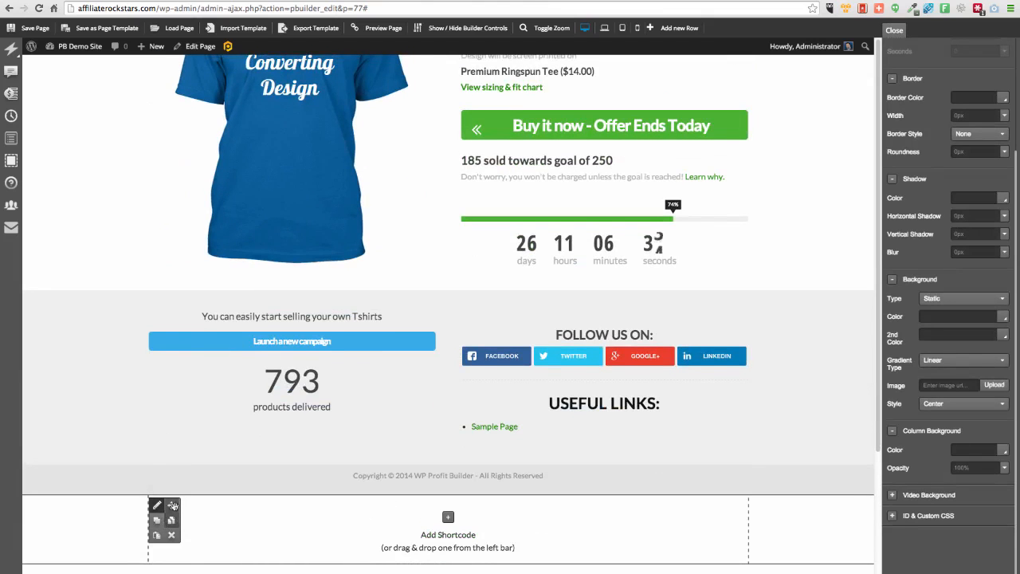
pyautogui.moveTo(172, 504); pyautogui.dragTo(359, 204)
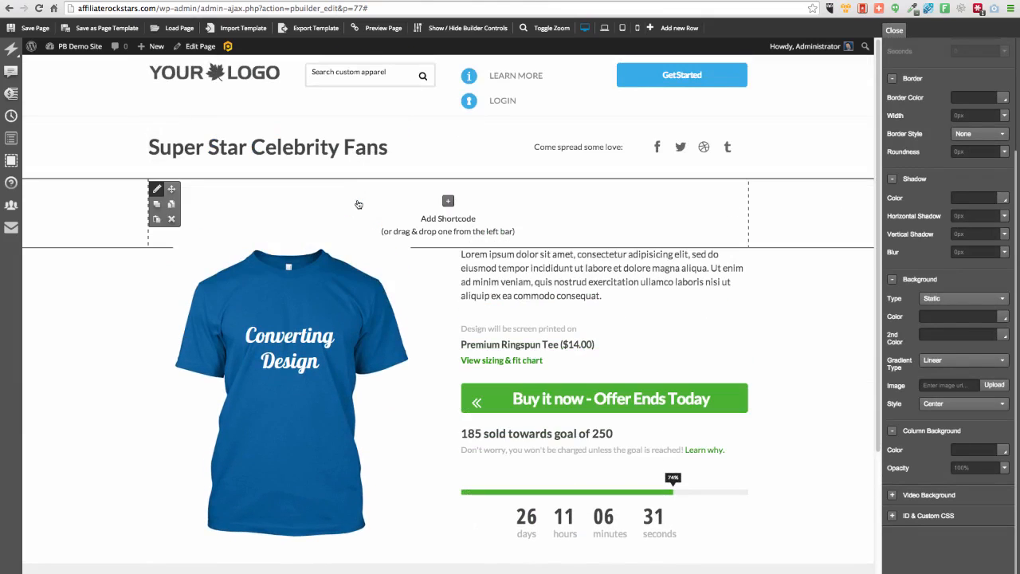
# - Insert a Video element from the Content shortcode group into the empty row
pyautogui.click(446, 201)
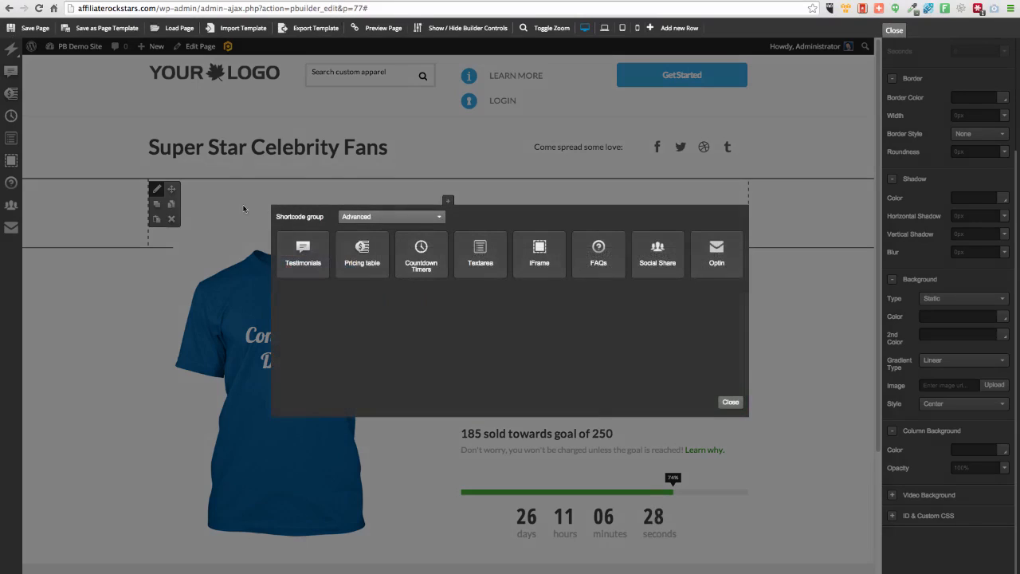
pyautogui.click(386, 218)
pyautogui.click(353, 264)
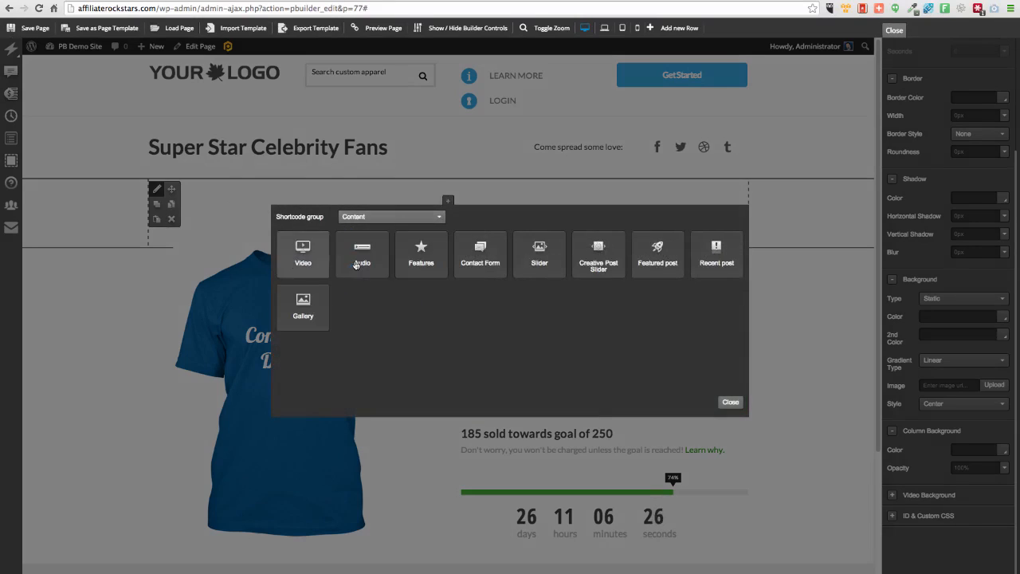
pyautogui.click(302, 251)
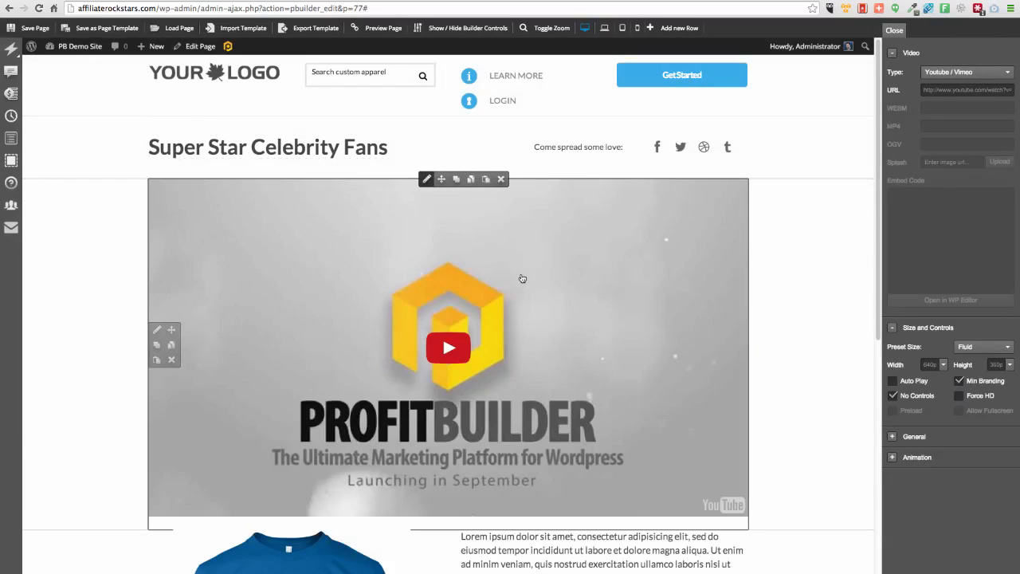
# - Delete the Video element above the T-shirt section and remove the empty row that held it
pyautogui.scroll(-5, 545, 290)
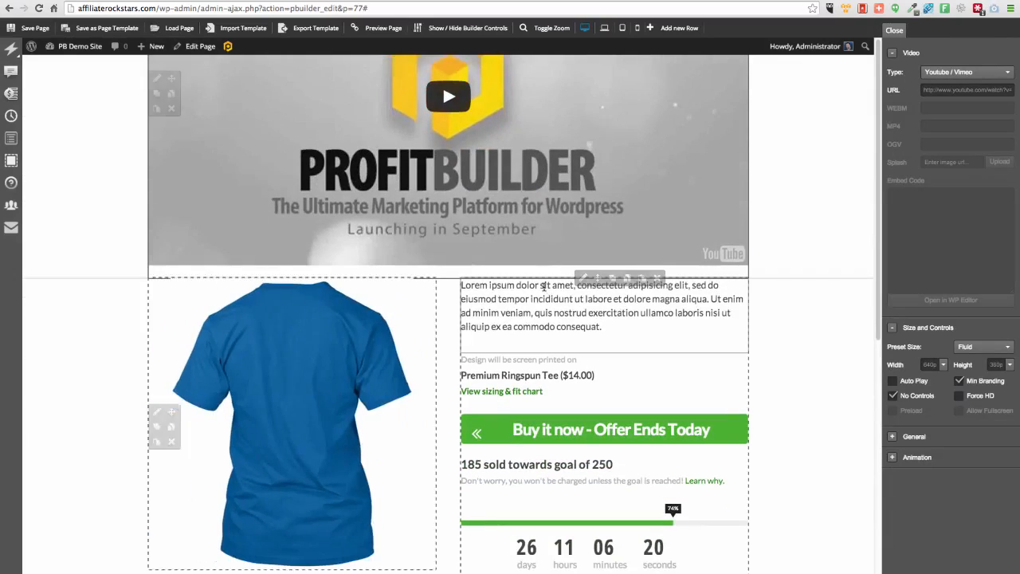
pyautogui.scroll(3, 545, 290)
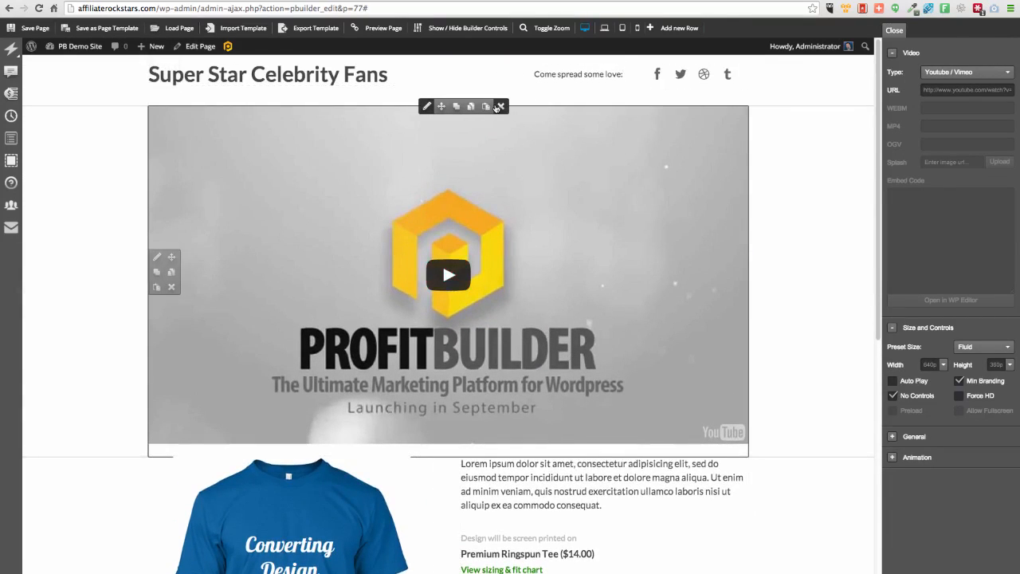
pyautogui.click(499, 106)
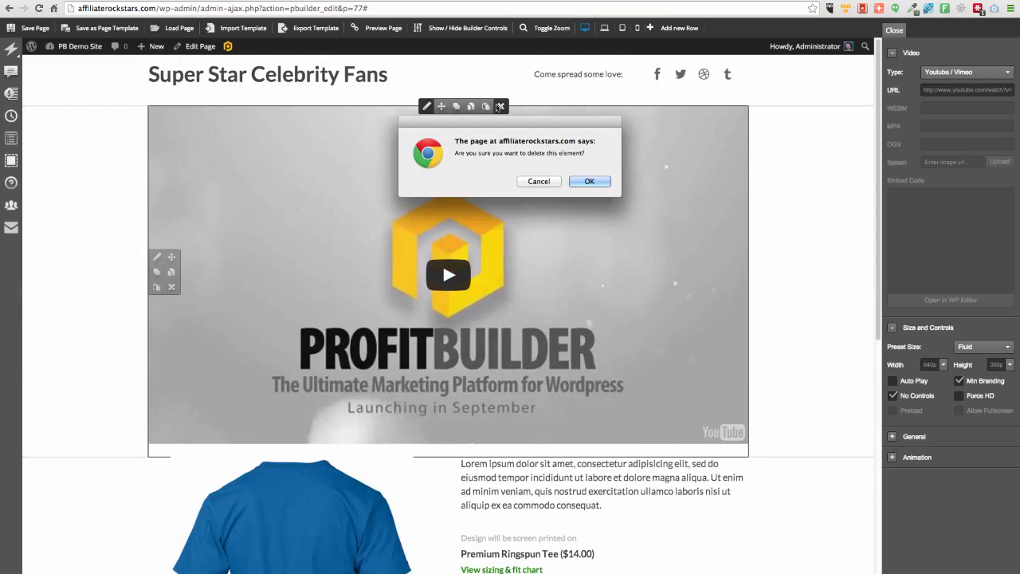
pyautogui.click(589, 184)
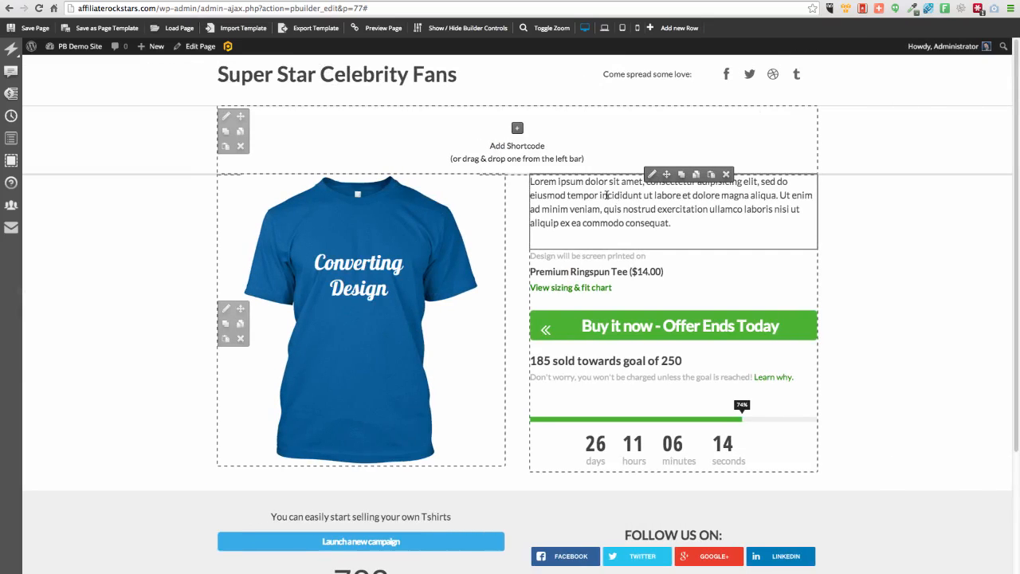
pyautogui.click(240, 146)
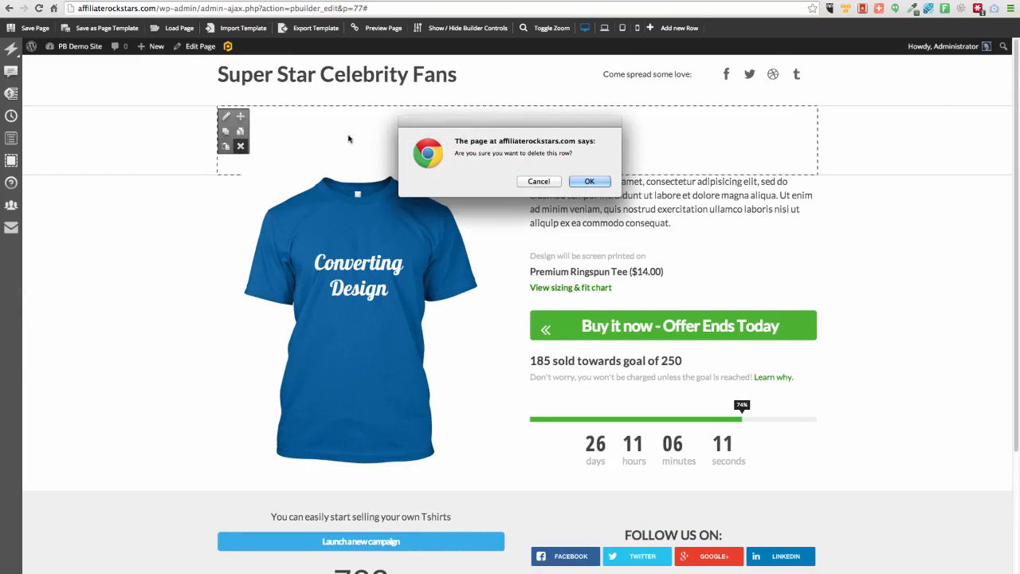
pyautogui.click(590, 181)
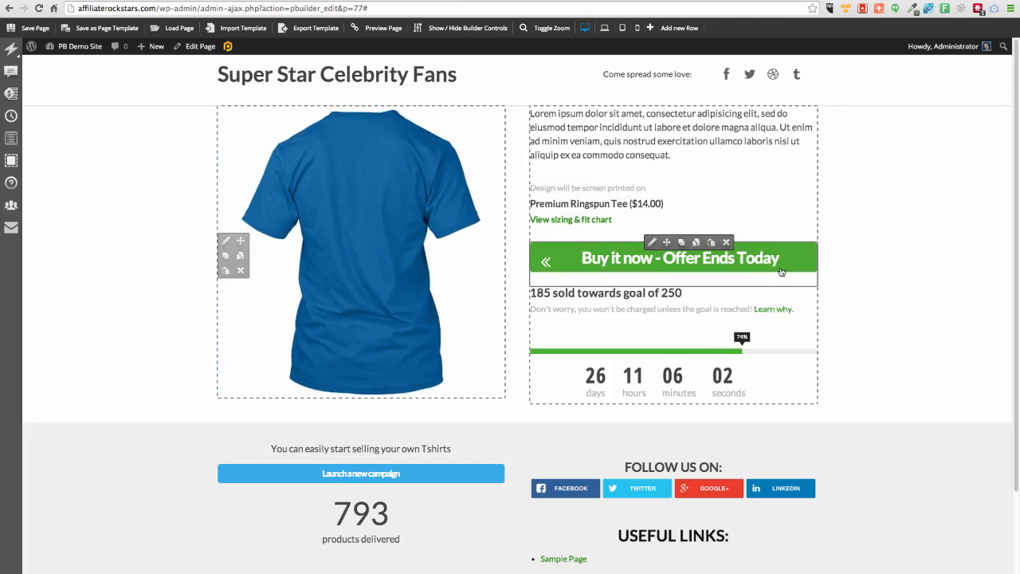
# - Save the page and open its preview in a new browser tab
pyautogui.click(43, 30)
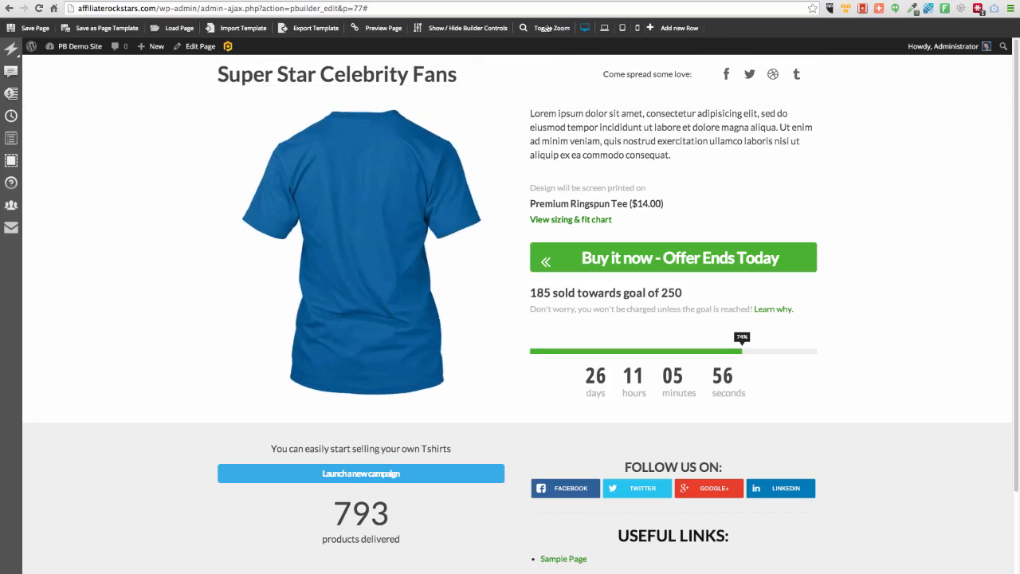
pyautogui.rightClick(382, 31)
pyautogui.click(405, 33)
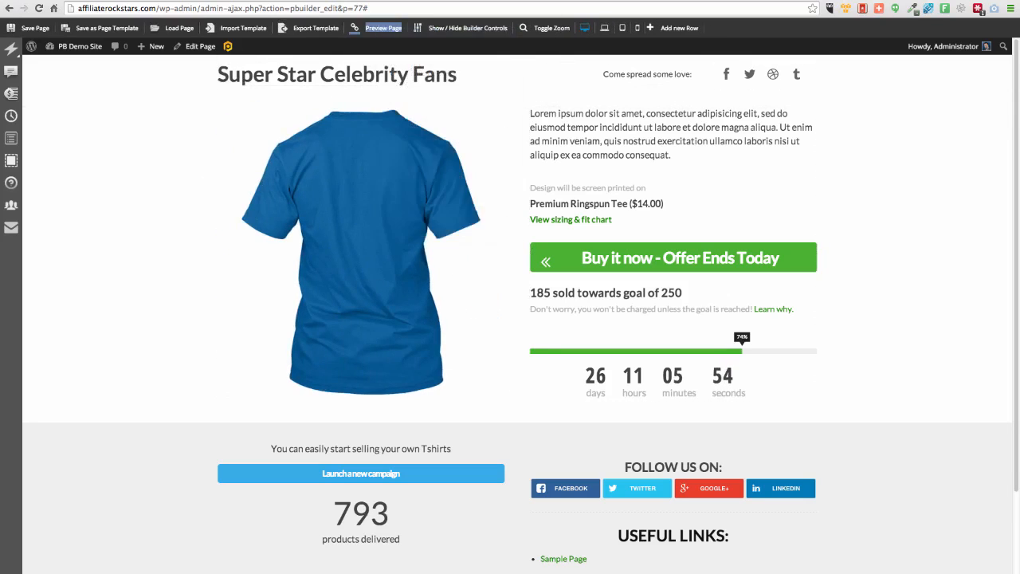
pyautogui.hotkey('ctrl', 'Tab')
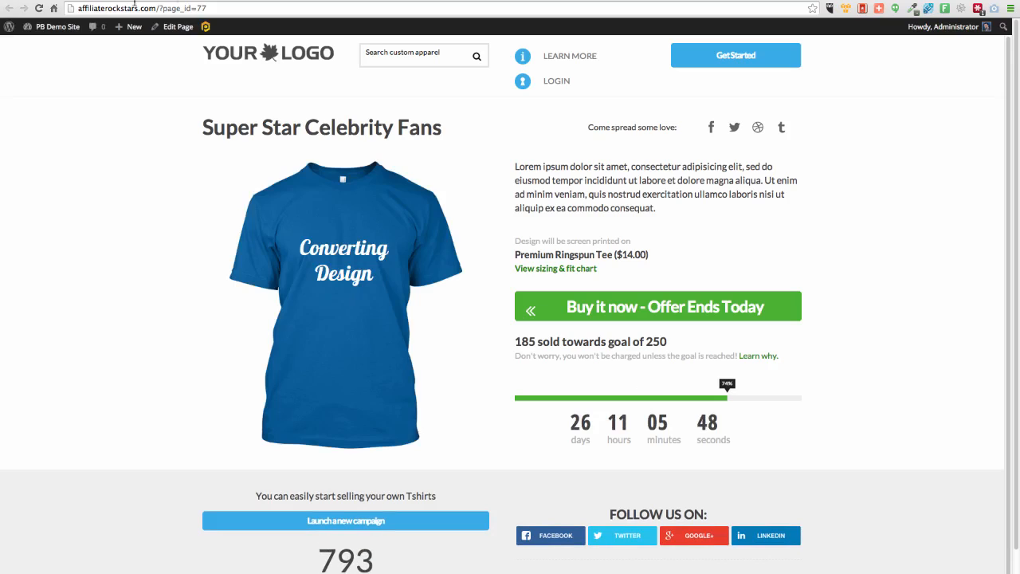
# - Open the PB Demo Site home page in a new tab and examine the T-shirt page preview for comparison
pyautogui.rightClick(52, 26)
pyautogui.click(72, 28)
pyautogui.hotkey('ctrl', 'Tab')
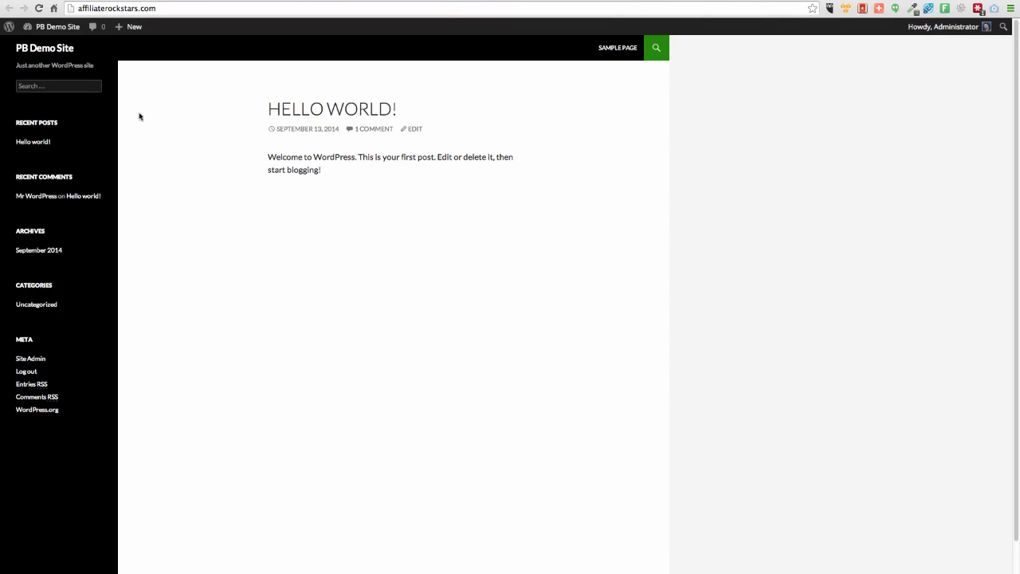
pyautogui.click(195, 2)
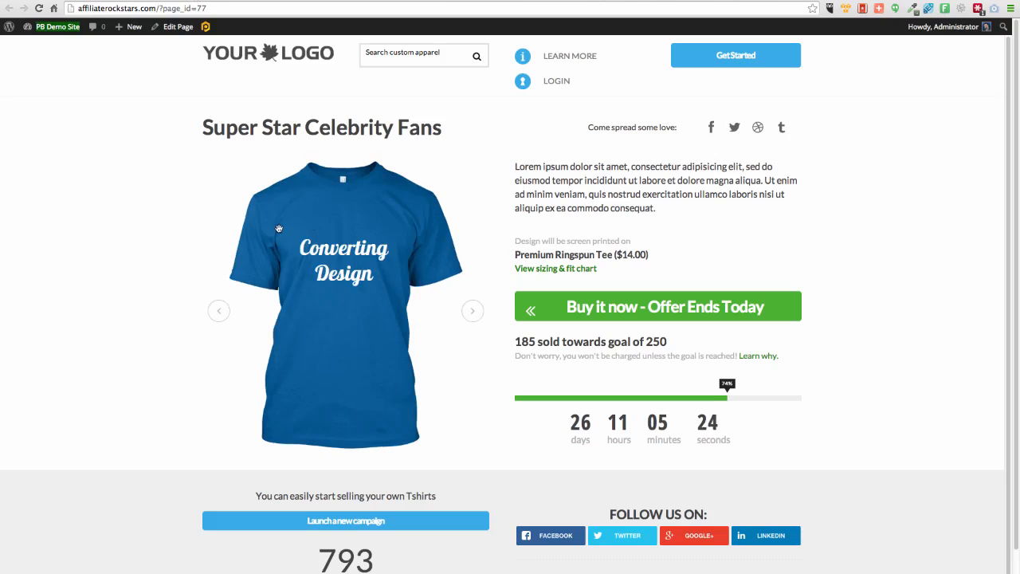
pyautogui.scroll(-1, 178, 297)
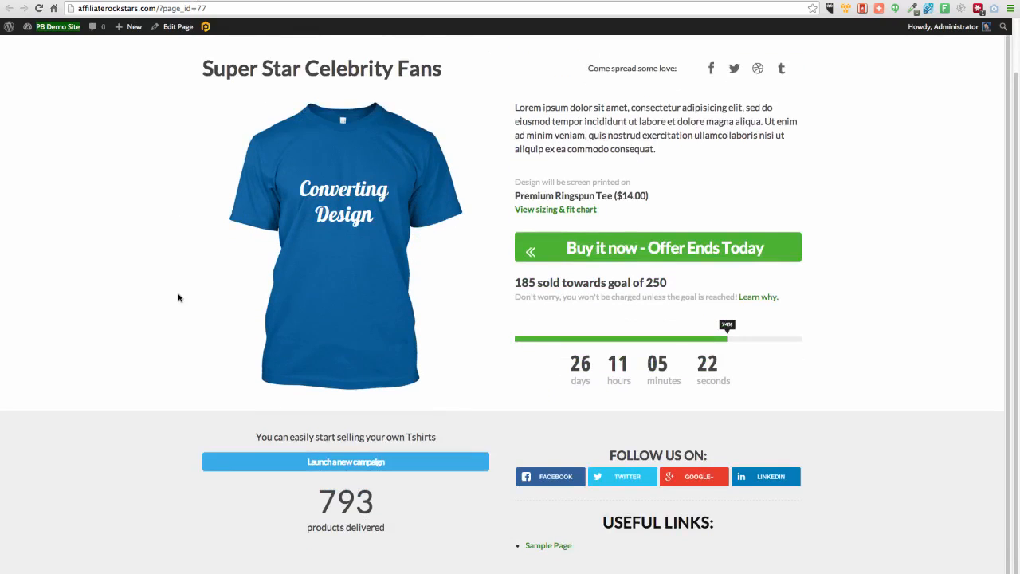
pyautogui.scroll(1, 178, 298)
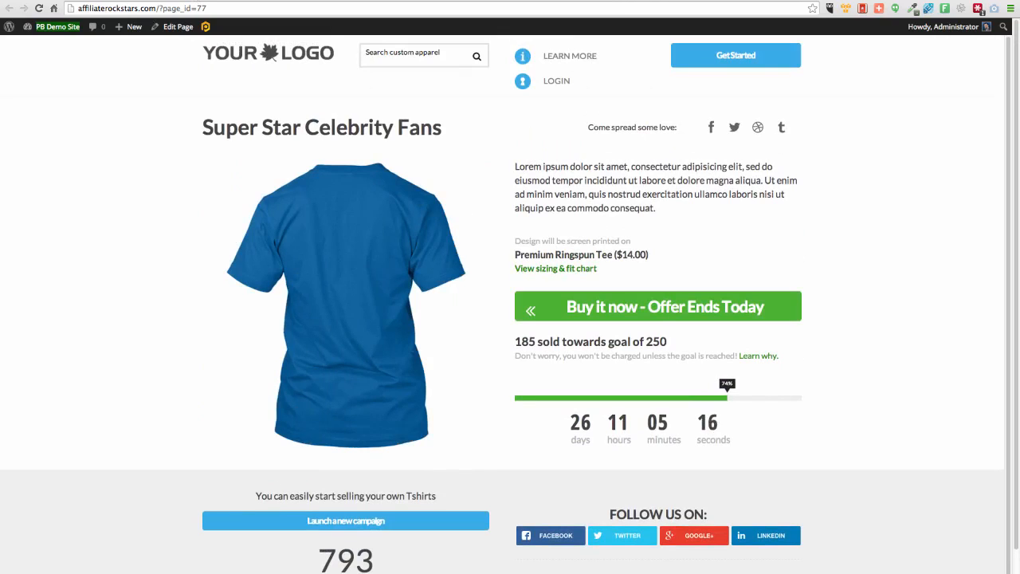
# - Compare the builder, home page and preview tabs, and save the page again in the builder
pyautogui.click(295, 1)
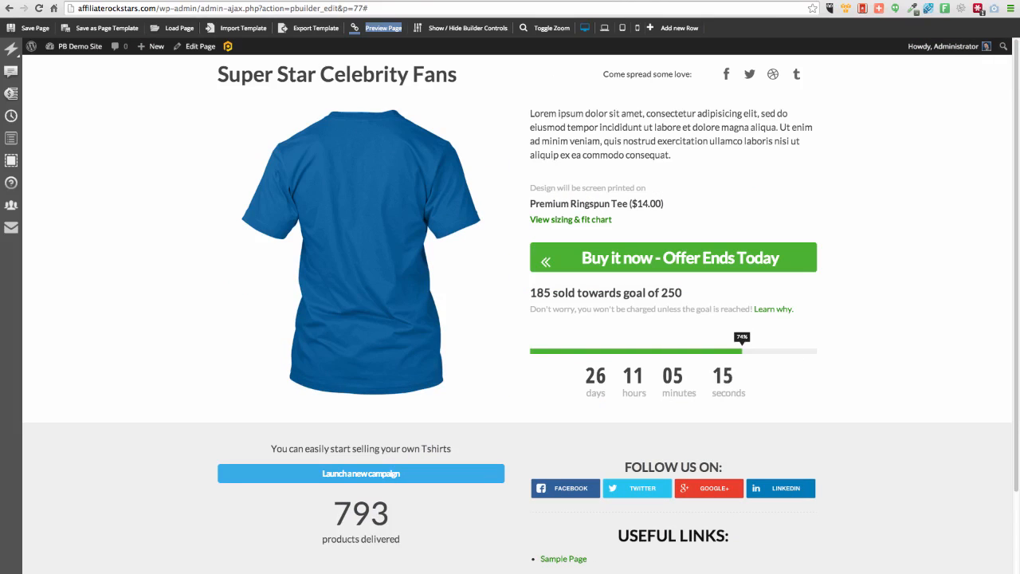
pyautogui.click(288, 1)
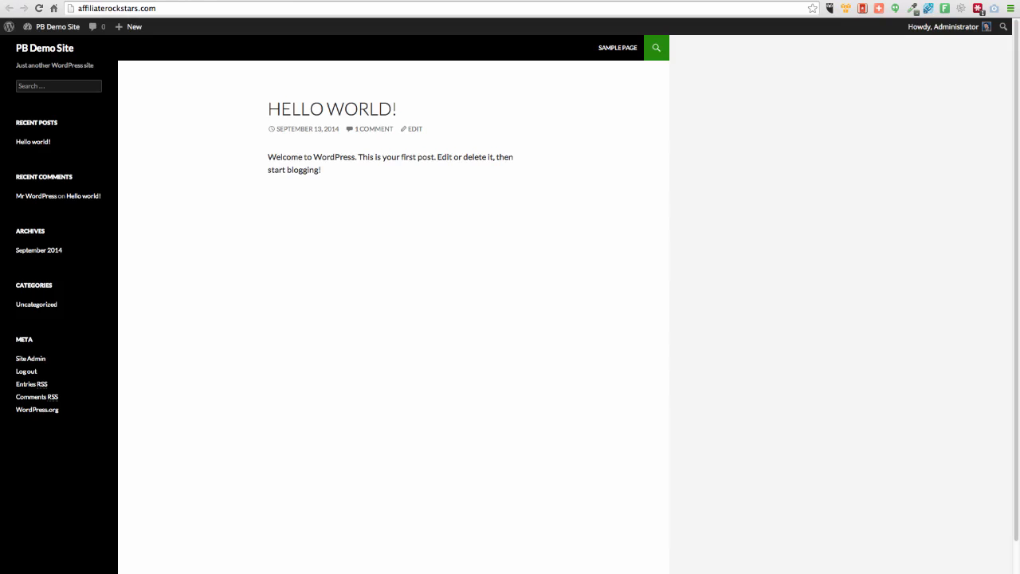
pyautogui.click(199, 1)
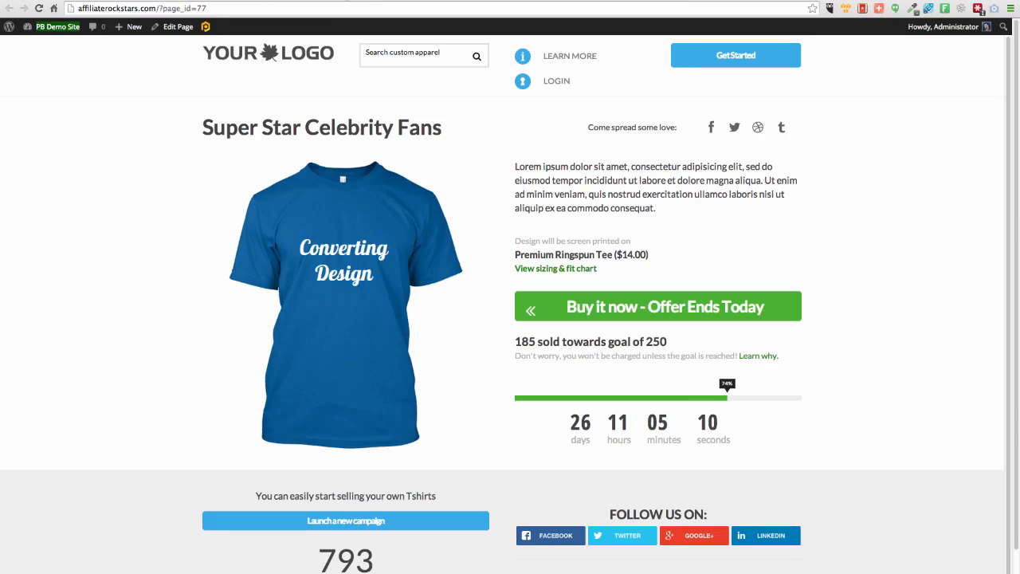
pyautogui.click(112, 1)
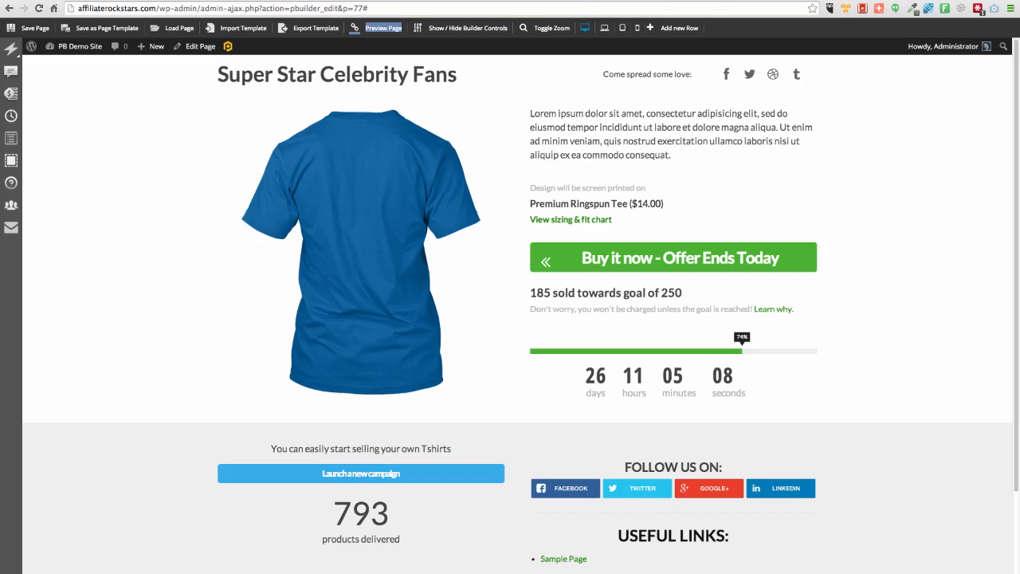
pyautogui.click(36, 31)
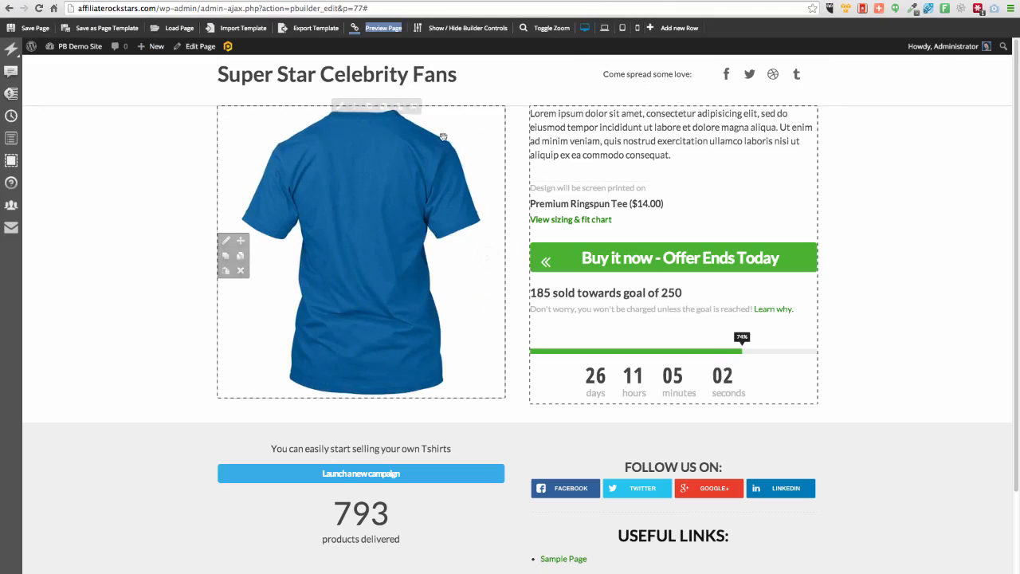
# - Add a two-column row at the end of the page and move it between the headline row and the T-shirt row
pyautogui.moveTo(308, 177)
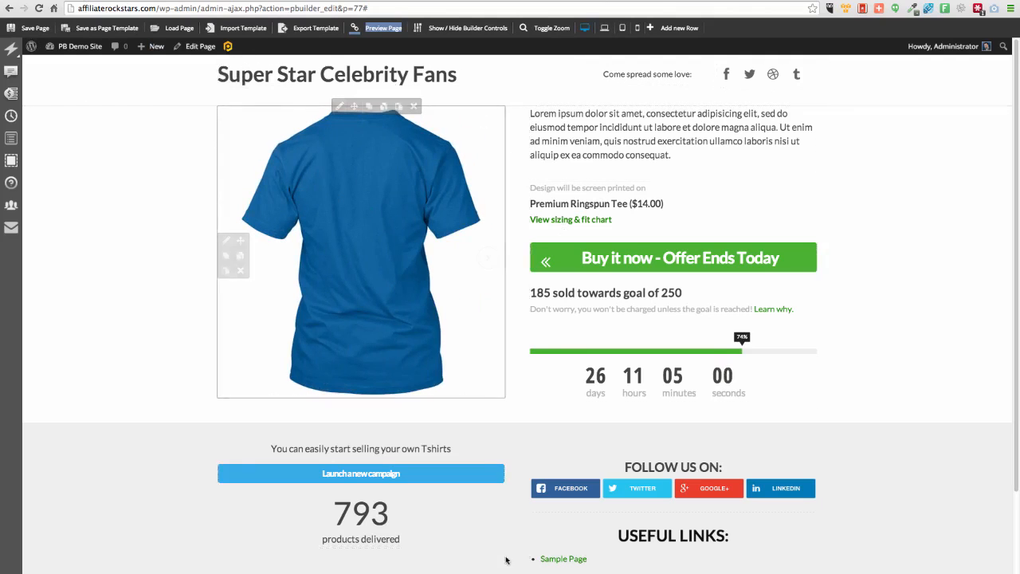
pyautogui.scroll(-2, 359, 510)
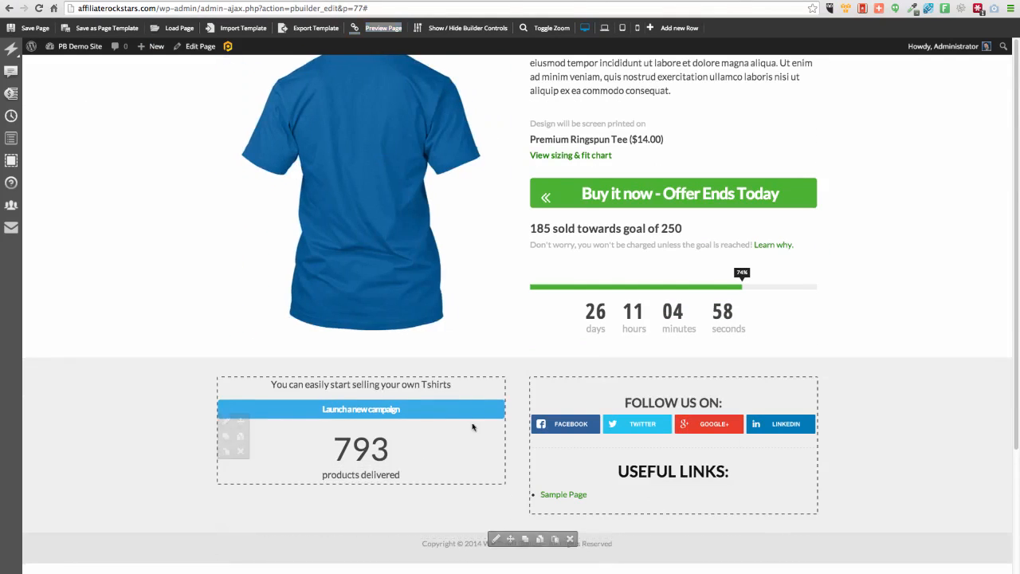
pyautogui.scroll(-2, 536, 541)
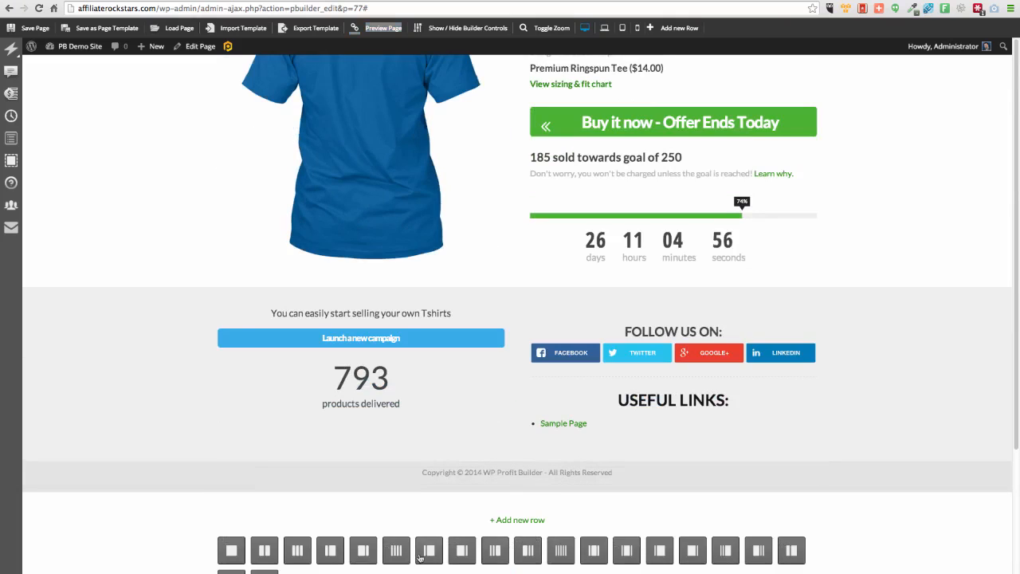
pyautogui.click(259, 553)
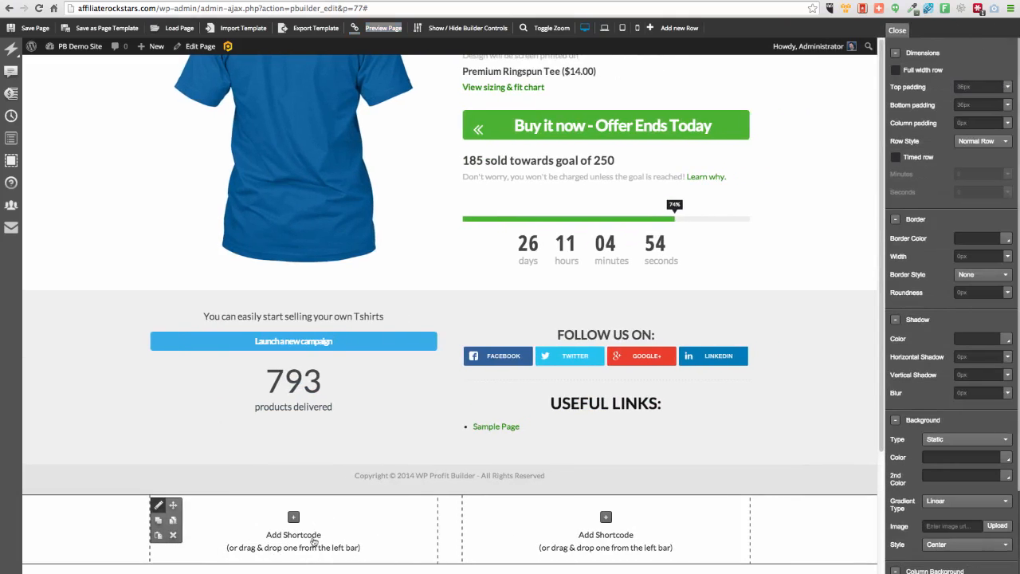
pyautogui.moveTo(161, 505); pyautogui.dragTo(319, 177)
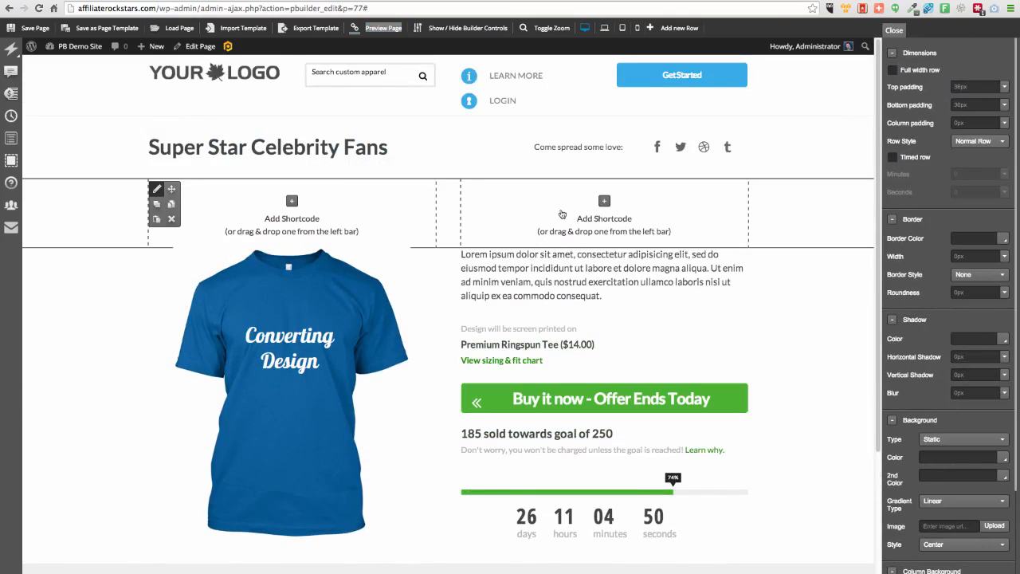
# - Insert a Video element in the new row's first column and a bulleted list element from the Basic group in the second
pyautogui.click(291, 203)
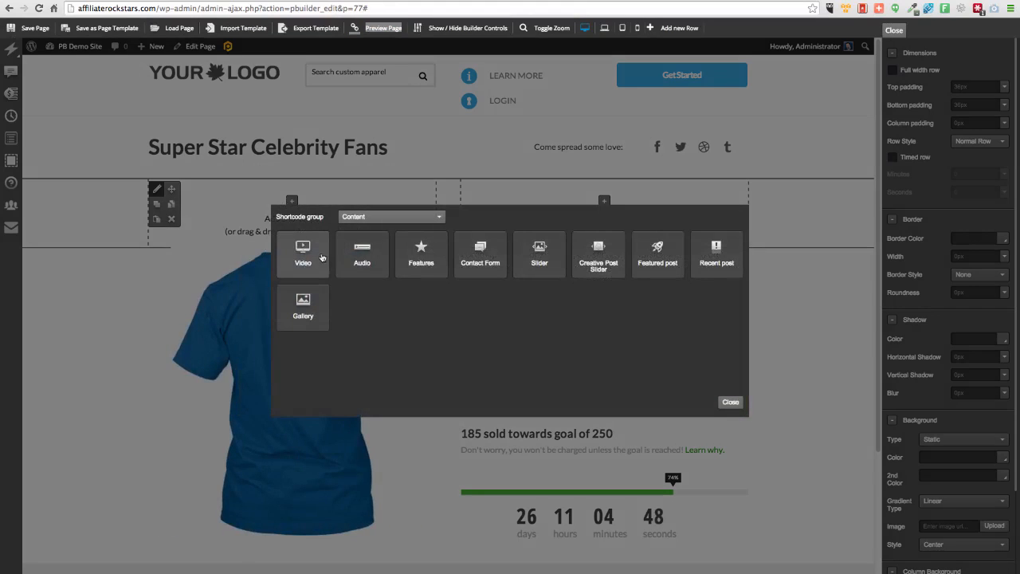
pyautogui.click(320, 257)
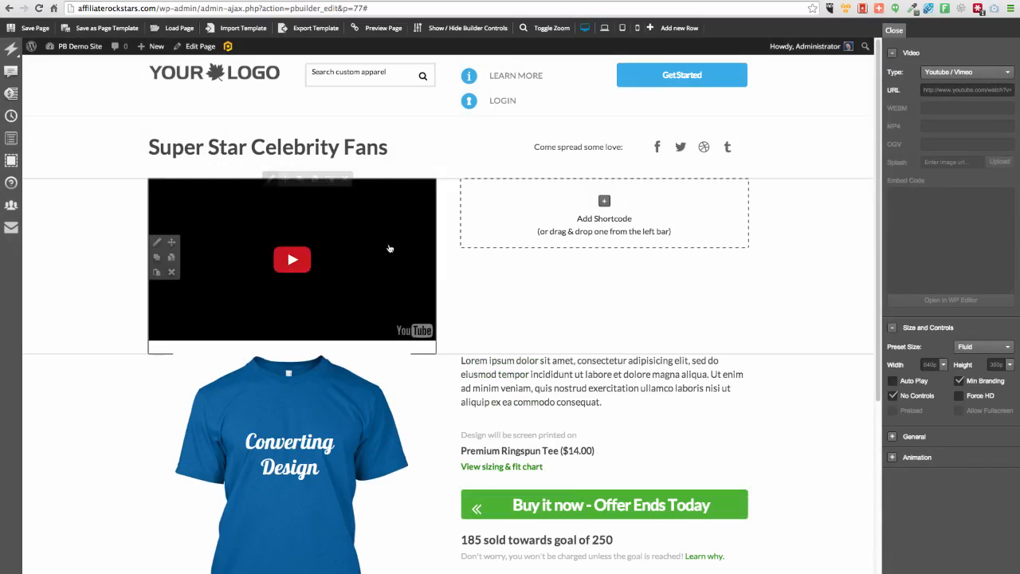
pyautogui.click(604, 201)
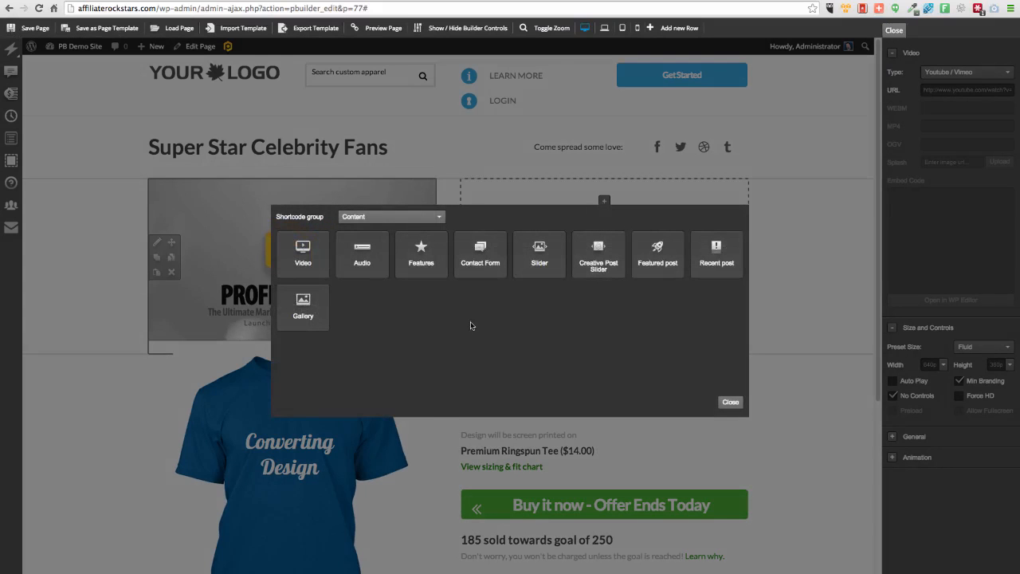
pyautogui.click(430, 217)
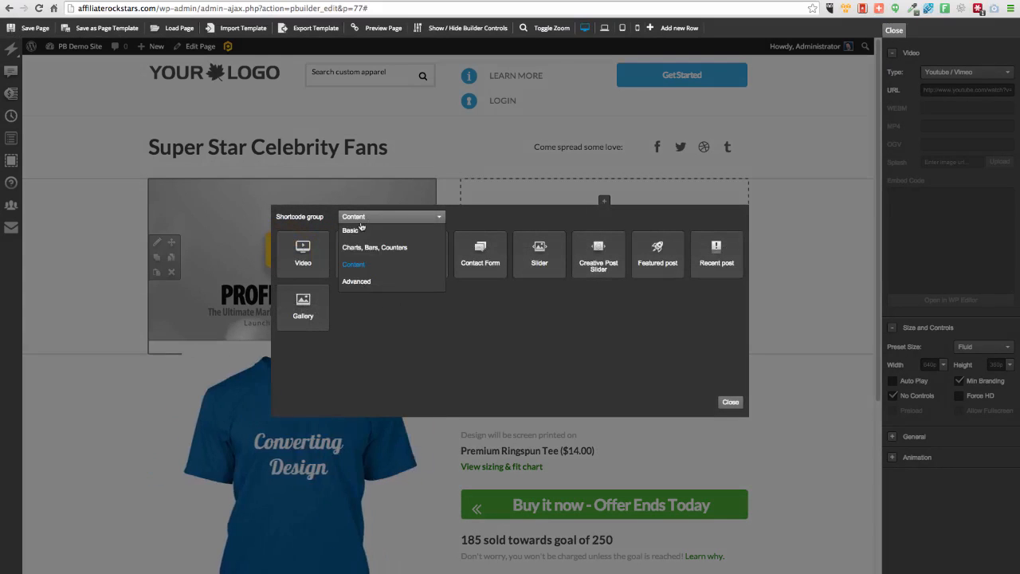
pyautogui.click(359, 230)
pyautogui.click(416, 257)
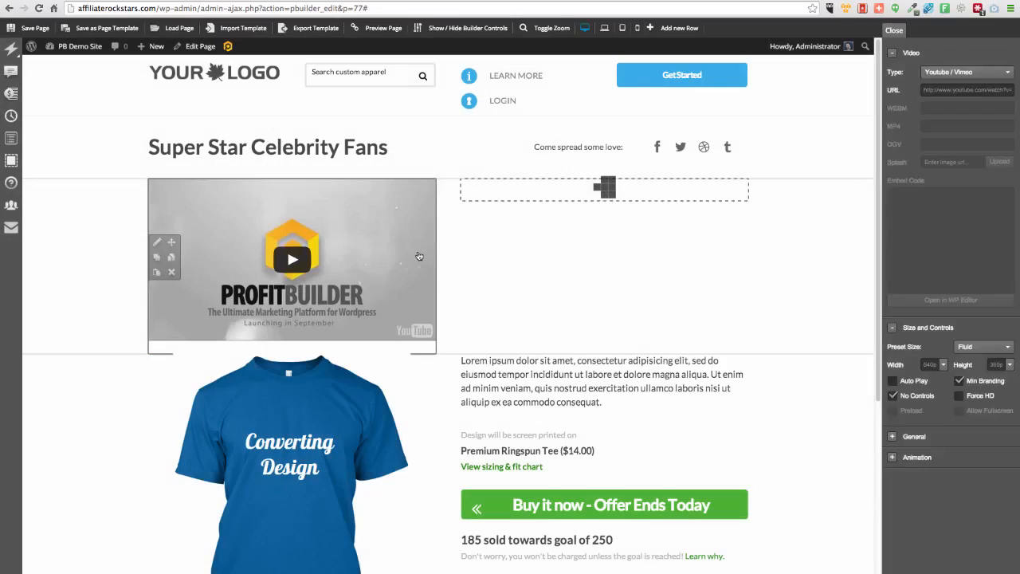
# - Replace the bulleted list's placeholder text with six lines reading "Cool Feature #1 With Benefit"
pyautogui.doubleClick(979, 82)
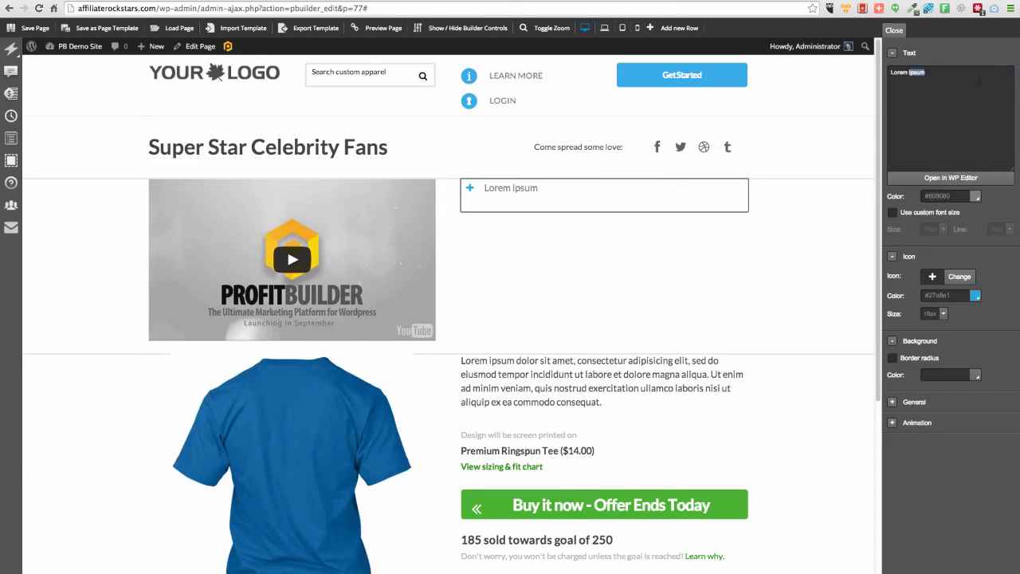
pyautogui.press('super+a')
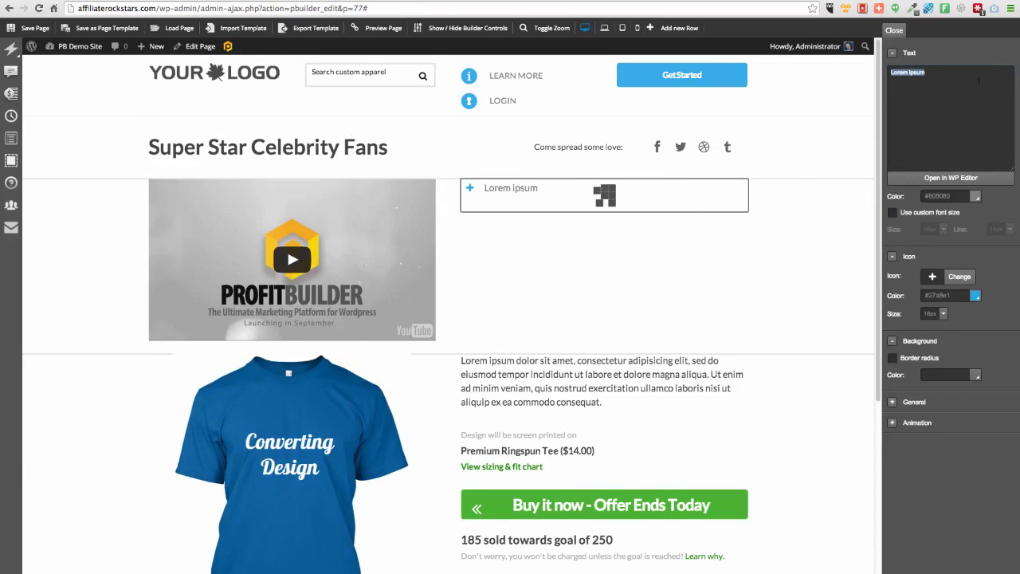
pyautogui.write('Cool Feature #1')
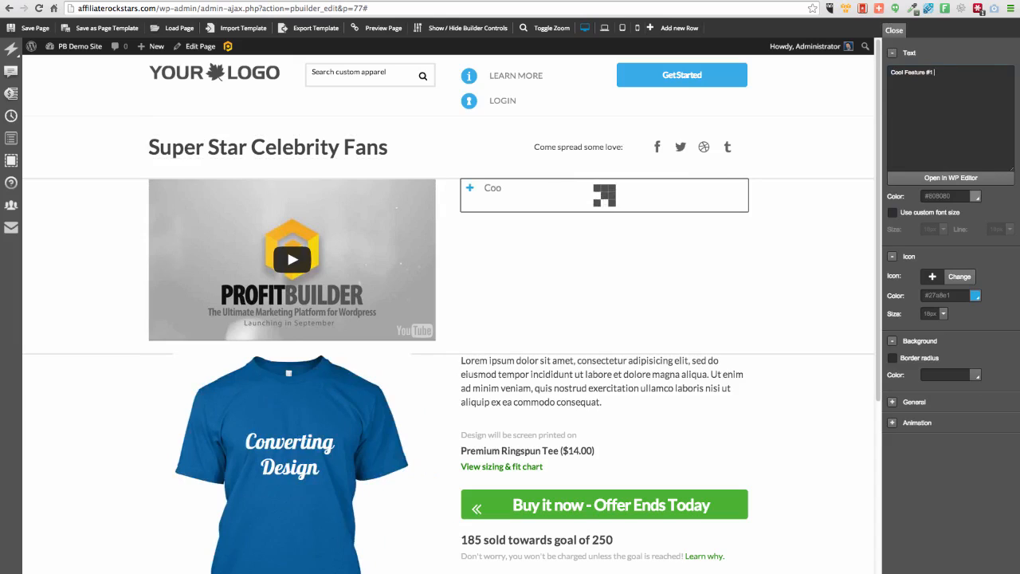
pyautogui.write(' With Benefit')
pyautogui.press('Return')
pyautogui.write('Cool Feature #1 With Benefit')
pyautogui.press('Return')
pyautogui.write('Cool Feature #1 With Benefit')
pyautogui.press('Return')
pyautogui.write('Cool Feature #1 With Benefit')
pyautogui.press('Return')
pyautogui.write('Cool Feature #1 With Benefit')
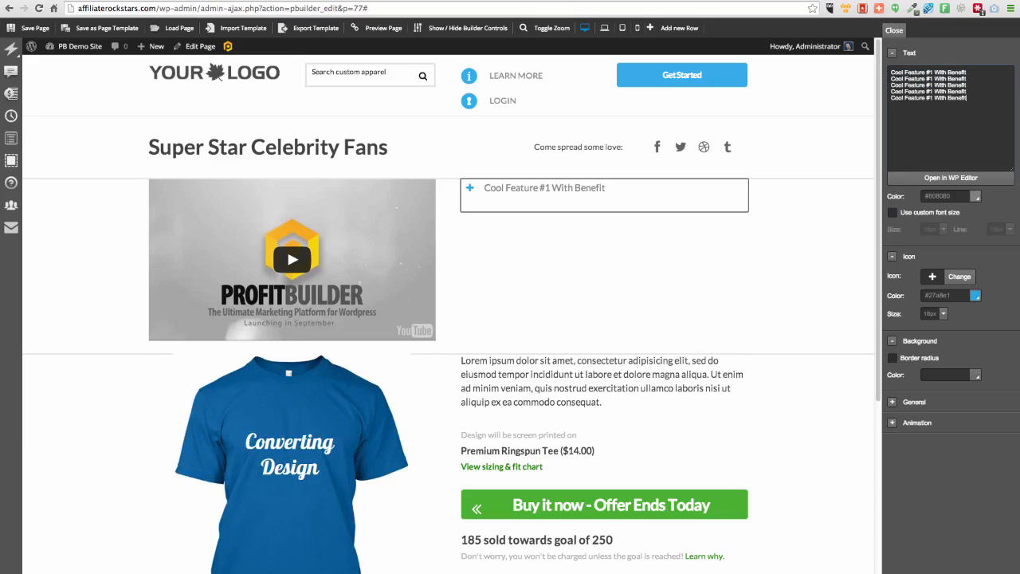
pyautogui.press('Return')
pyautogui.write('Cool Feature #1 With Benefit')
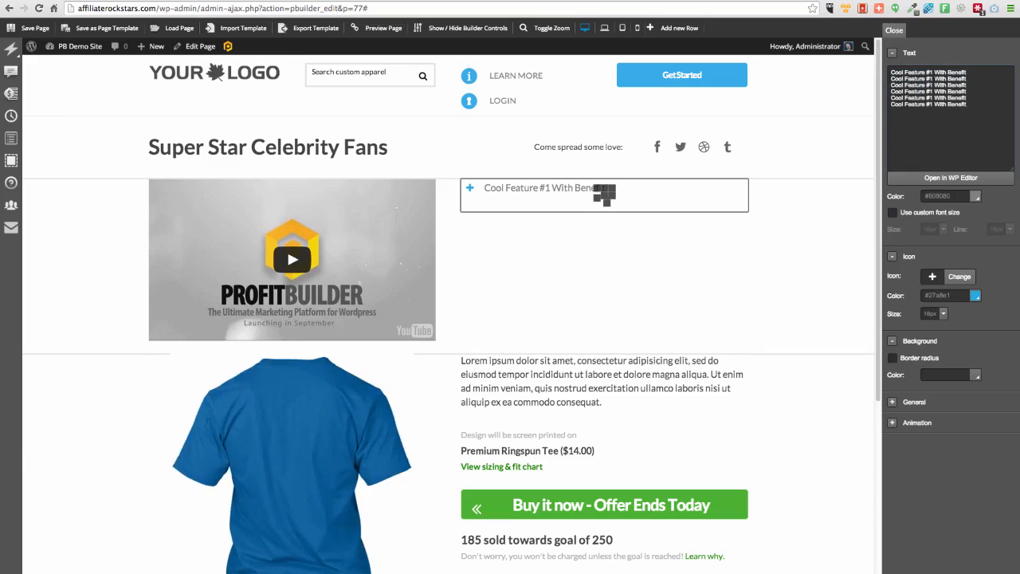
# - Renumber the repeated feature lines in the bulleted list as #2 to #6, and delete the sixth line
pyautogui.press('BackSpace')
pyautogui.write('2')
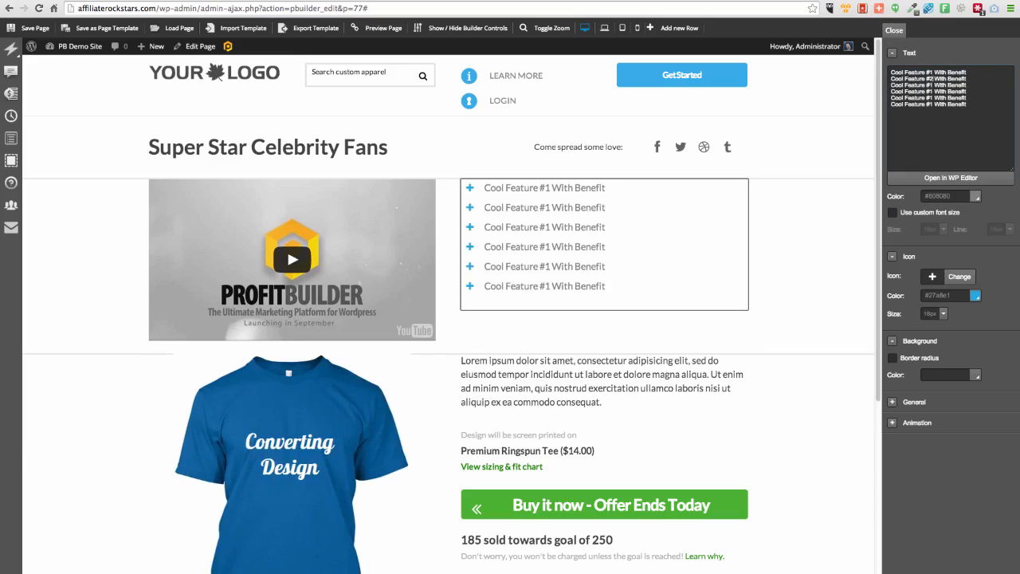
pyautogui.press('Down')
pyautogui.press('BackSpace')
pyautogui.write('3')
pyautogui.press('Down')
pyautogui.press('BackSpace')
pyautogui.write('4')
pyautogui.press('Down')
pyautogui.press('BackSpace')
pyautogui.write('5')
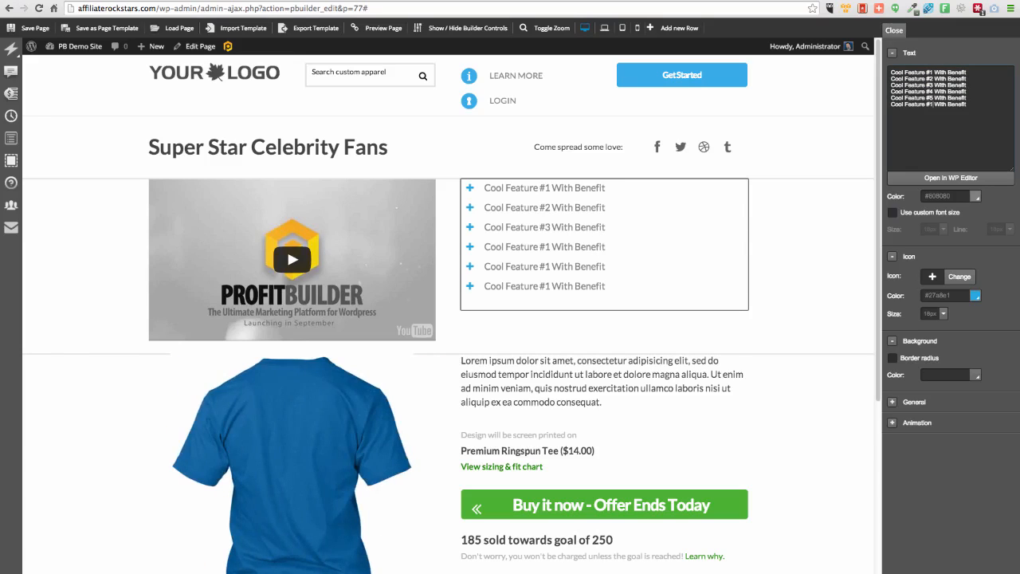
pyautogui.press('BackSpace')
pyautogui.write('6')
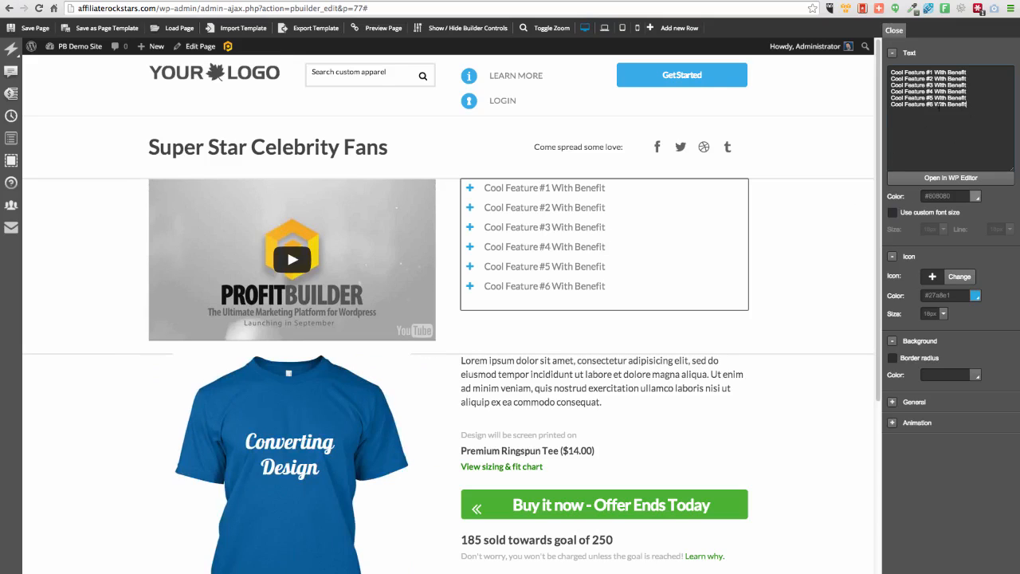
pyautogui.moveTo(966, 104); pyautogui.dragTo(890, 104)
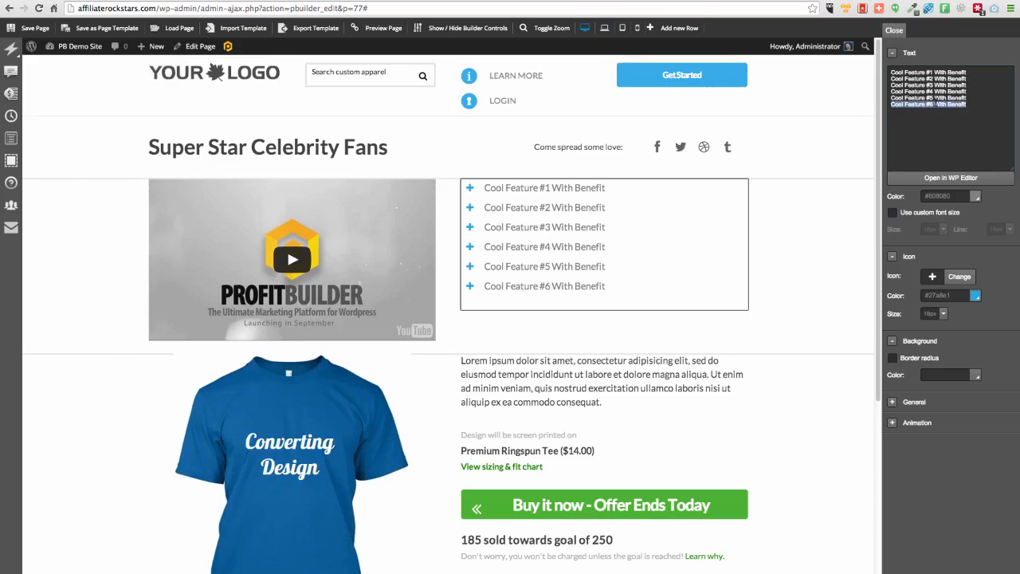
pyautogui.press('BackSpace')
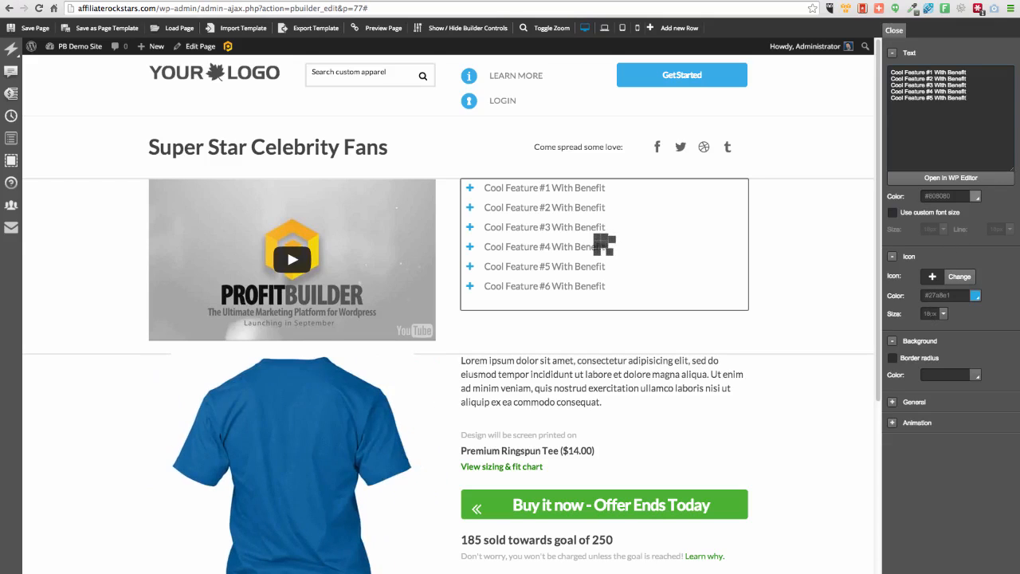
# - Set the bulleted list's icon size to 22 px and enable a custom font size of 22 px
pyautogui.moveTo(937, 314); pyautogui.dragTo(915, 318)
pyautogui.write('22')
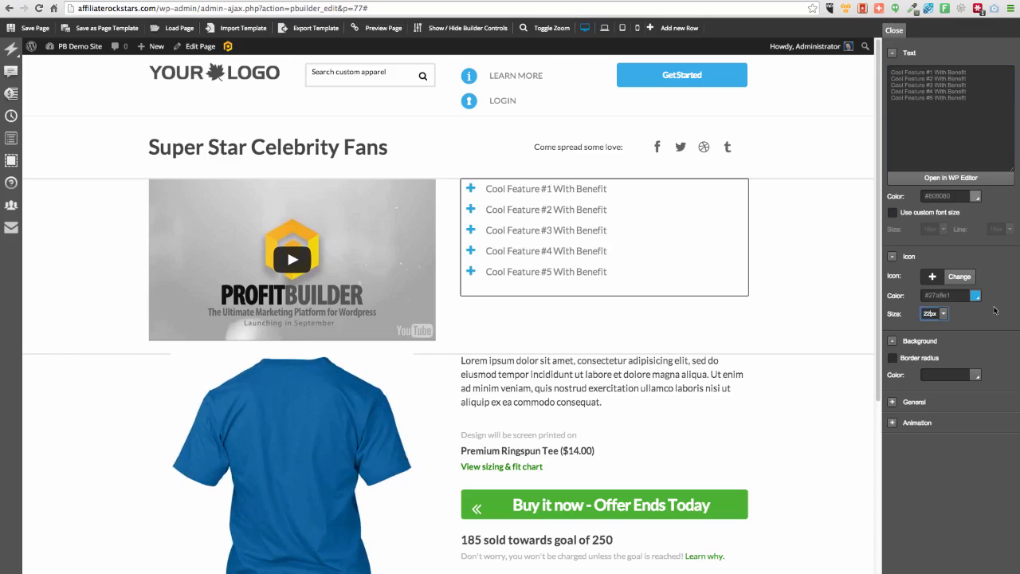
pyautogui.click(893, 212)
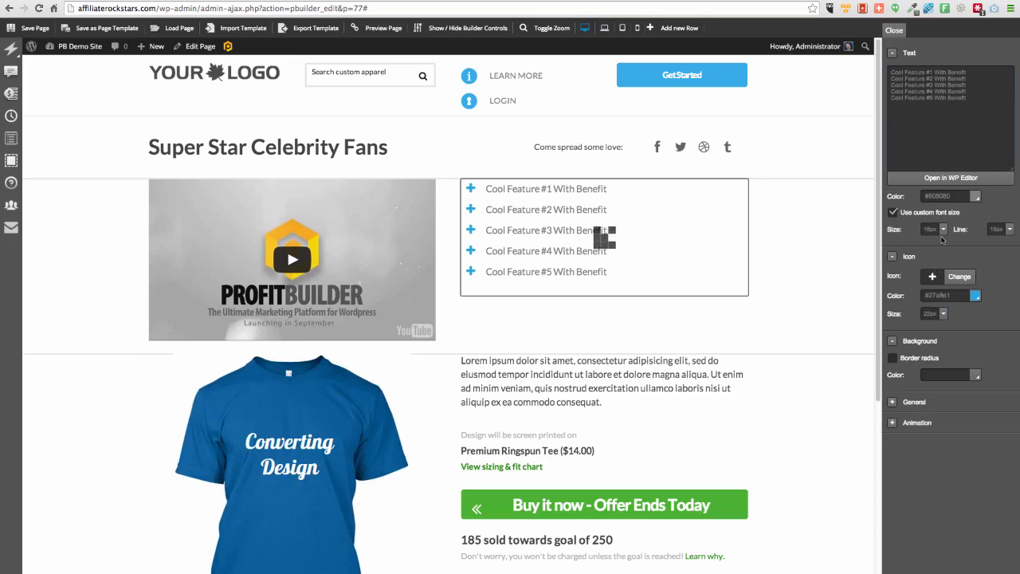
pyautogui.moveTo(930, 230); pyautogui.dragTo(910, 233)
pyautogui.write('22')
# - Increase both the font size and the icon size of the bulleted list to 32 px
pyautogui.moveTo(936, 229); pyautogui.dragTo(915, 230)
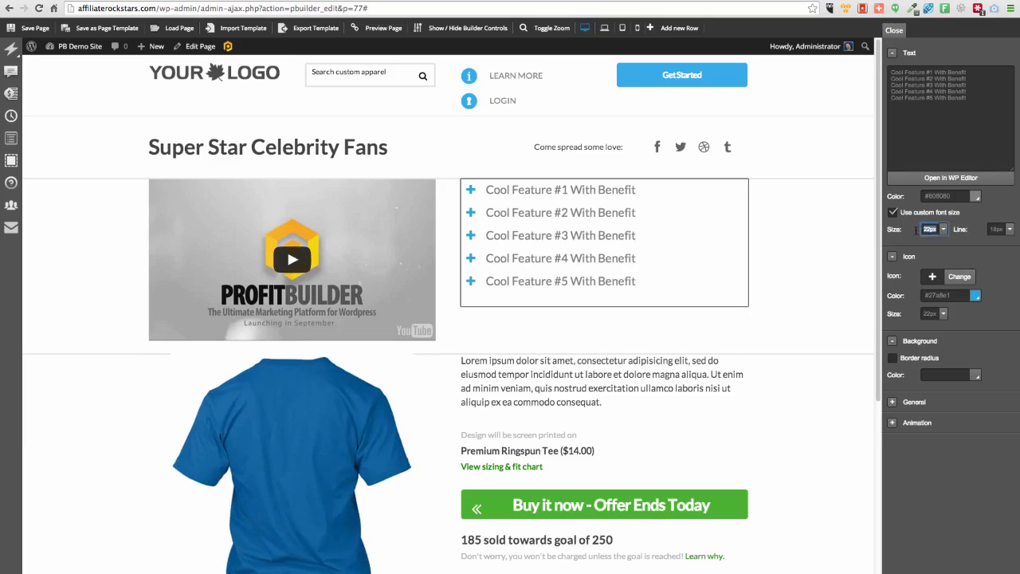
pyautogui.write('32')
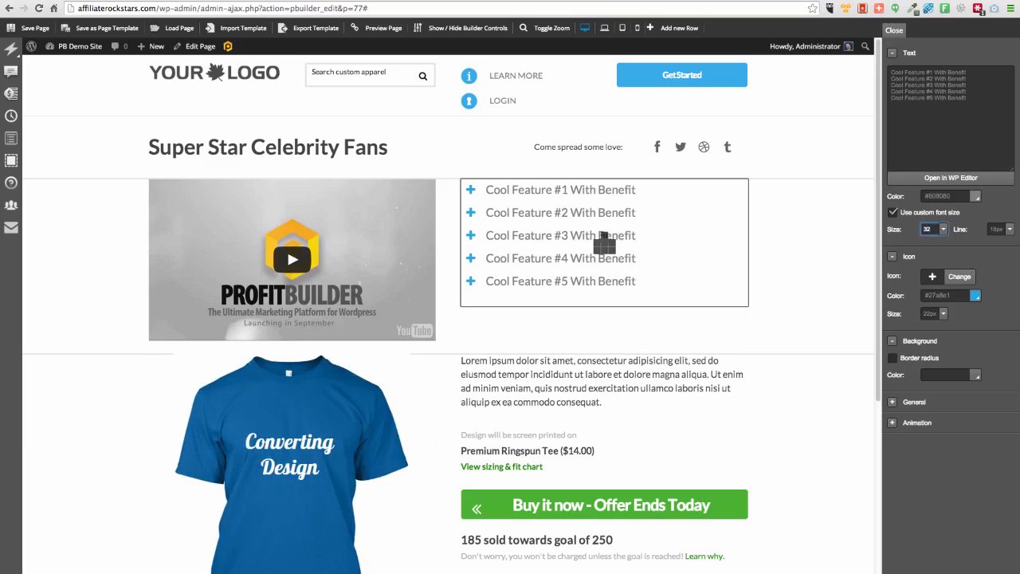
pyautogui.moveTo(931, 314); pyautogui.dragTo(905, 317)
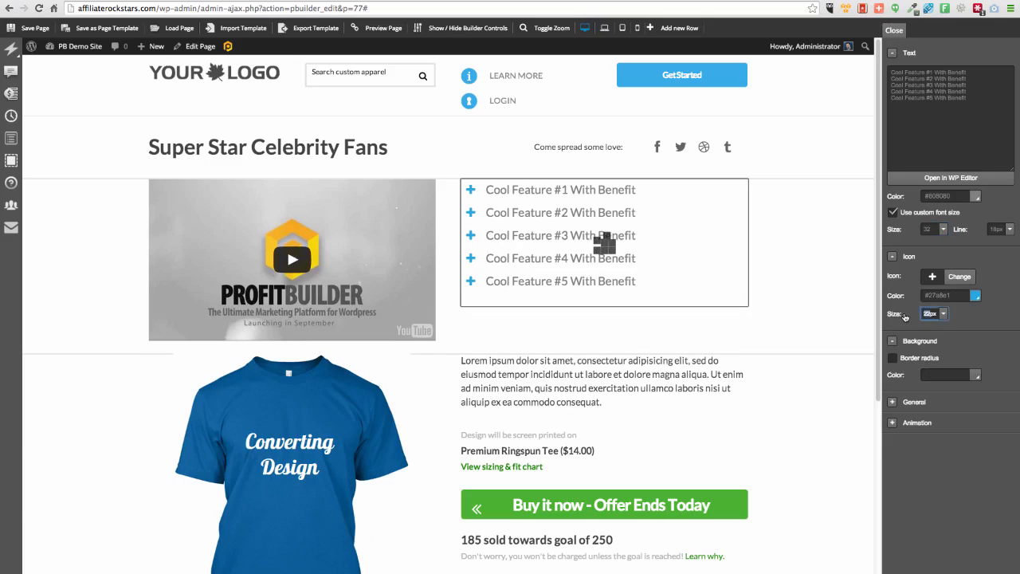
pyautogui.write('32')
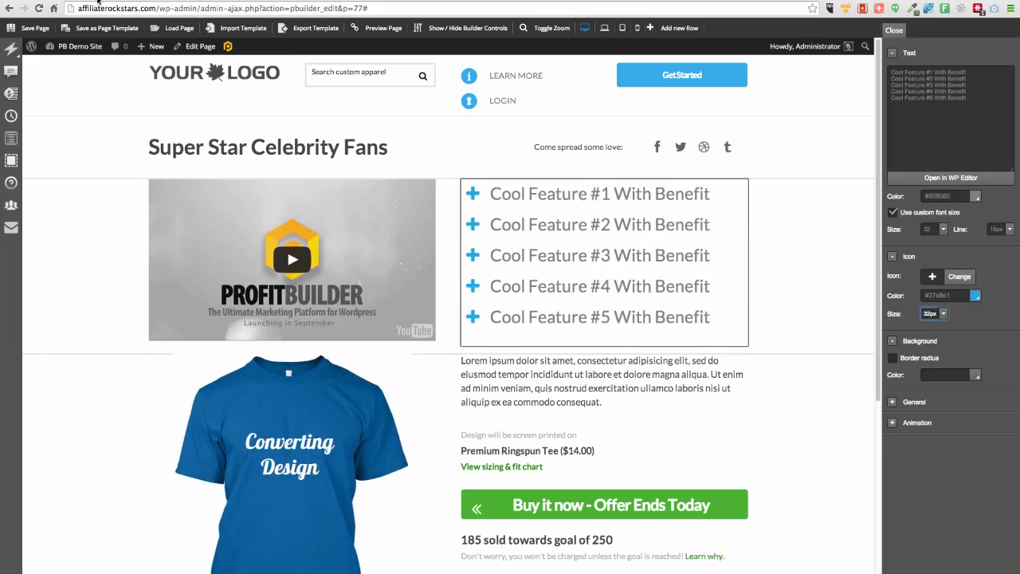
# - Save the page, and also save it as a page template named "TeeSpring Special"
pyautogui.click(36, 30)
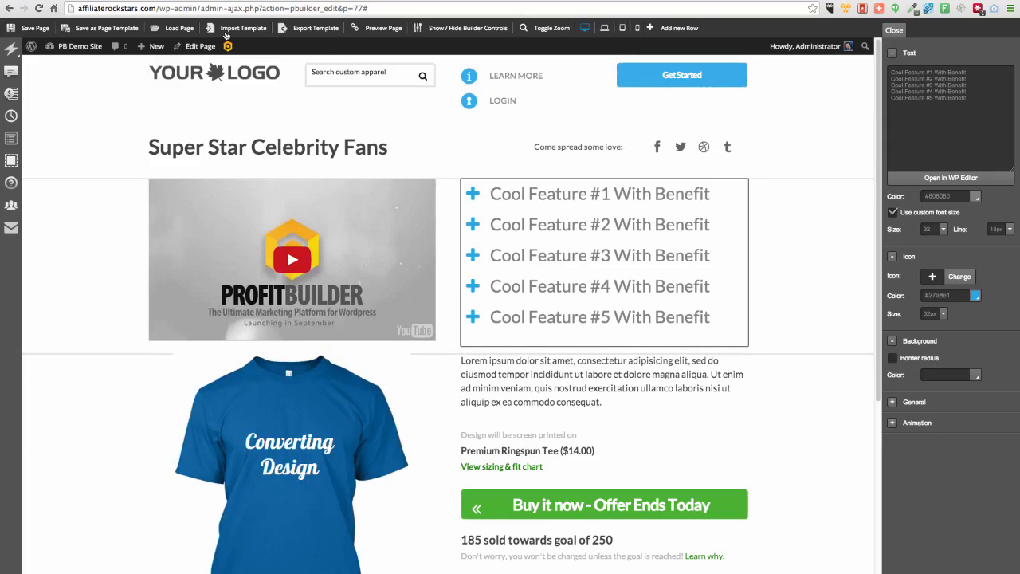
pyautogui.click(93, 30)
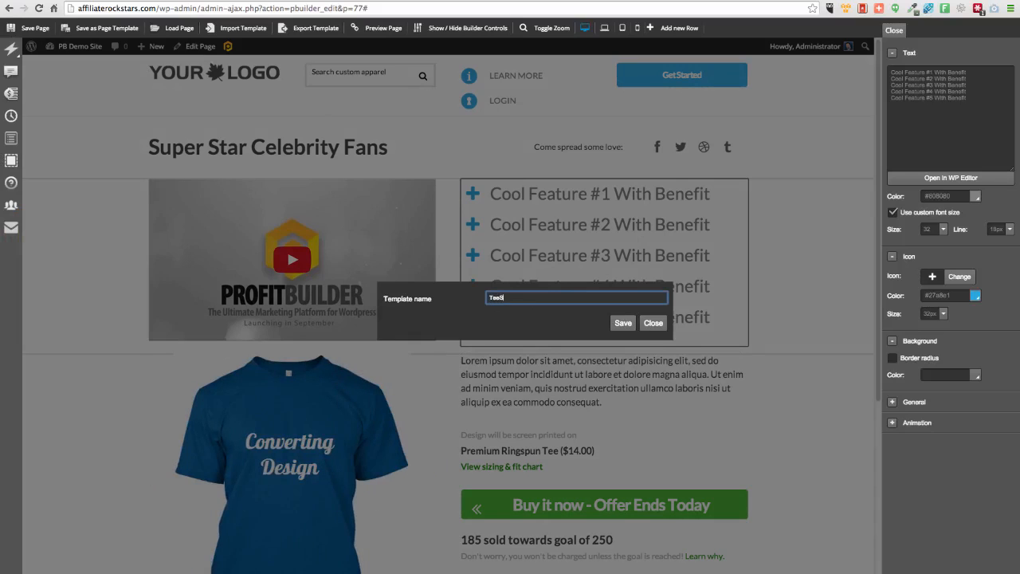
pyautogui.write('TeeSpring Special')
pyautogui.click(622, 323)
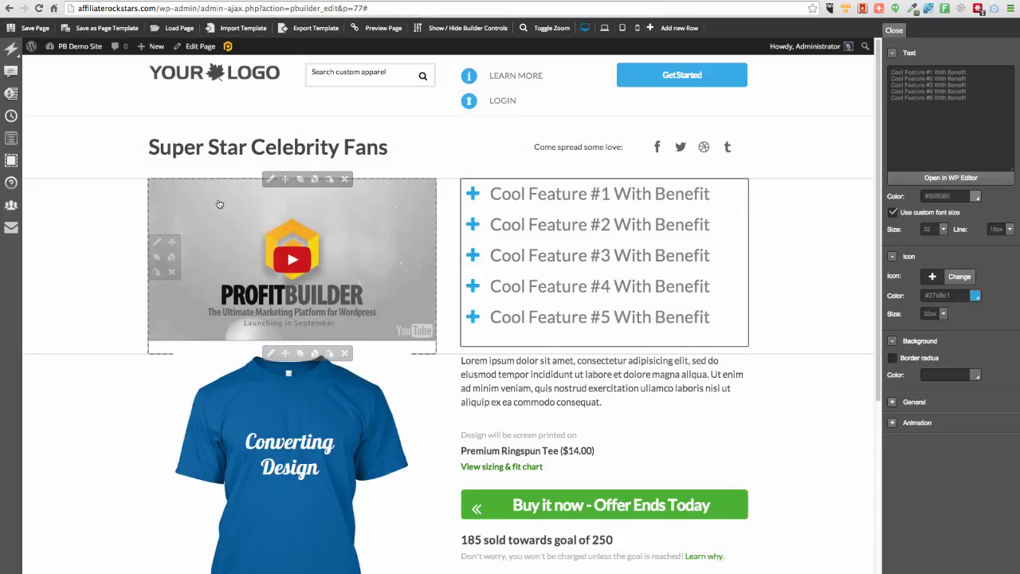
# - Export the "TeeSpring Special" template as a downloadable file
pyautogui.moveTo(180, 40)
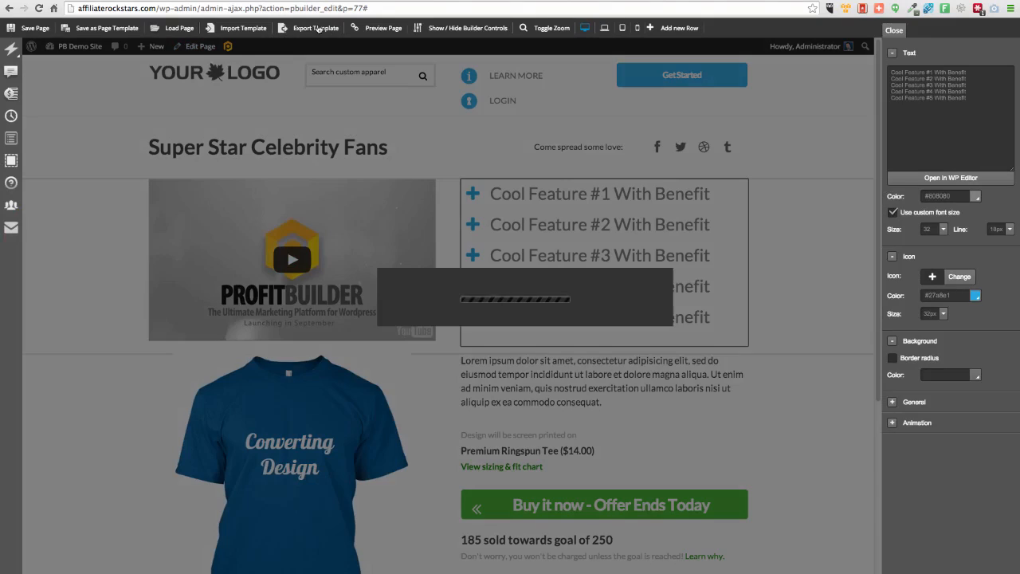
pyautogui.click(315, 28)
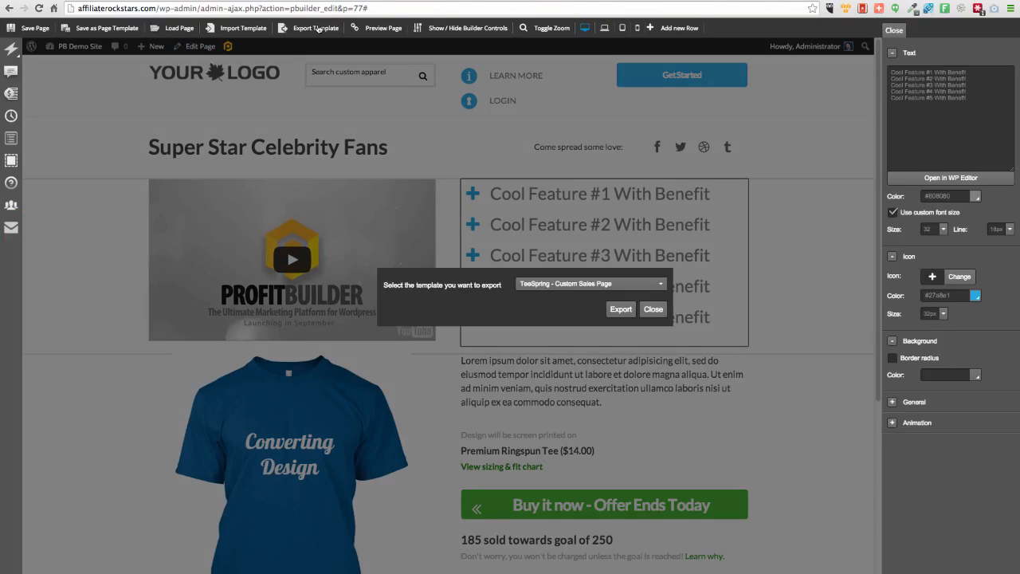
pyautogui.click(574, 285)
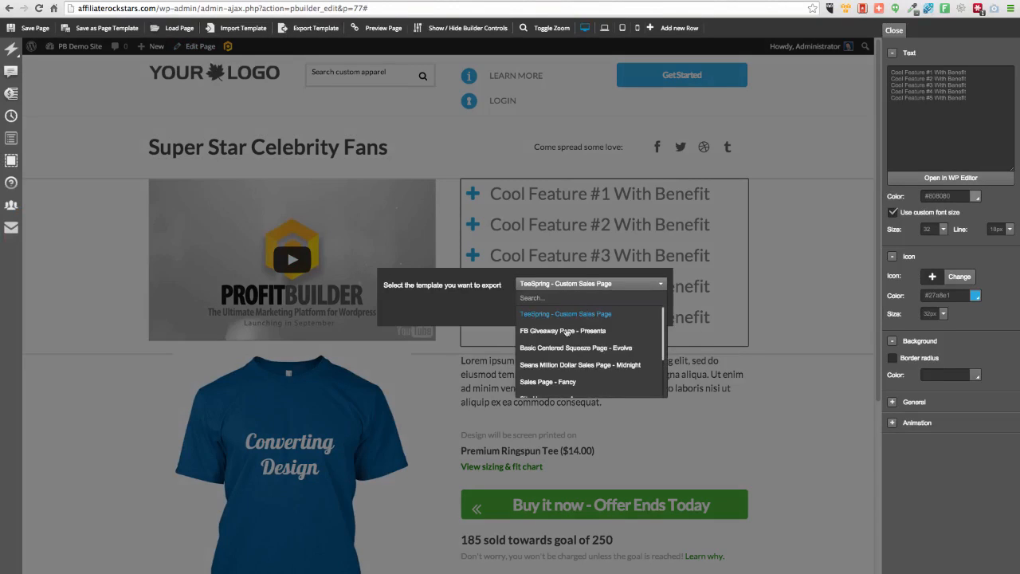
pyautogui.scroll(-1, 561, 364)
pyautogui.scroll(-2, 557, 368)
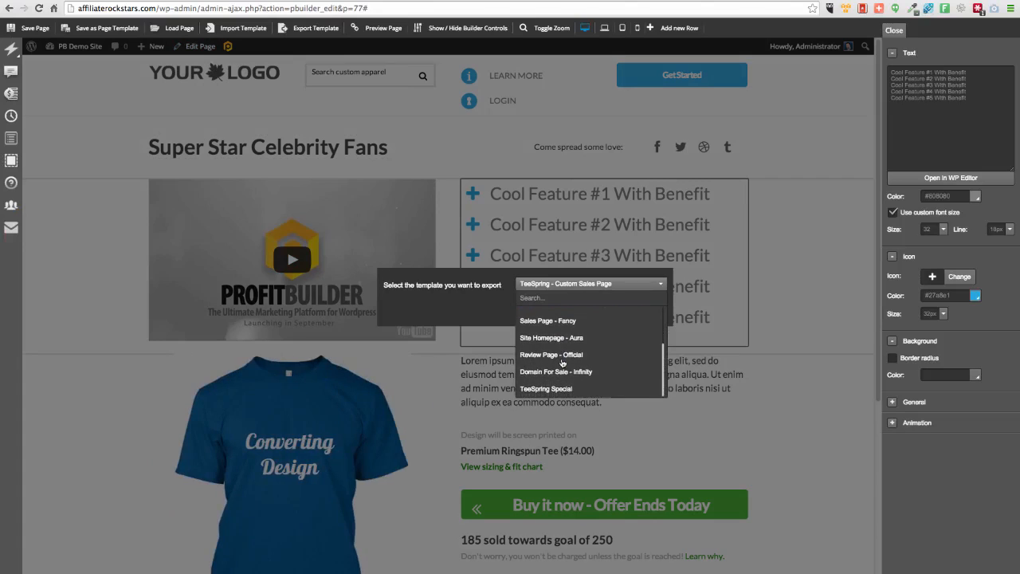
pyautogui.click(544, 386)
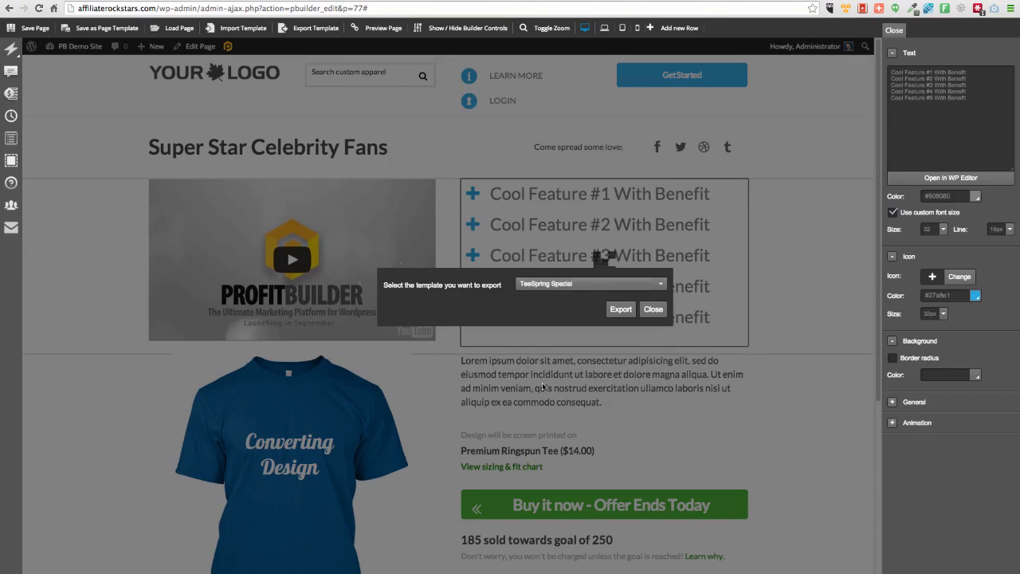
pyautogui.click(621, 311)
pyautogui.click(562, 187)
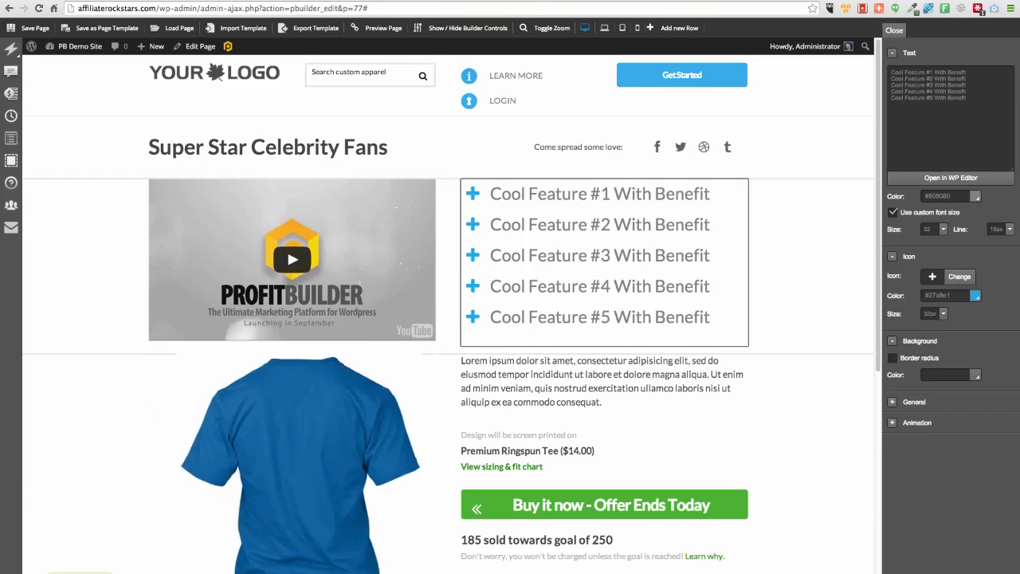
# - Import the template by uploading teespring_special.zip from the Downloads folder, and close the upload dialog
pyautogui.click(244, 32)
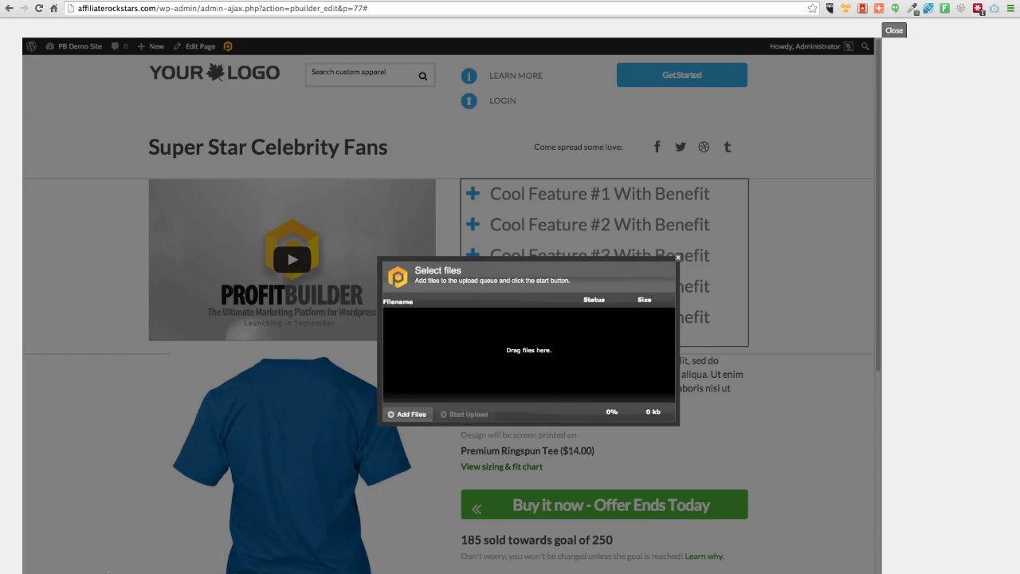
pyautogui.click(116, 572)
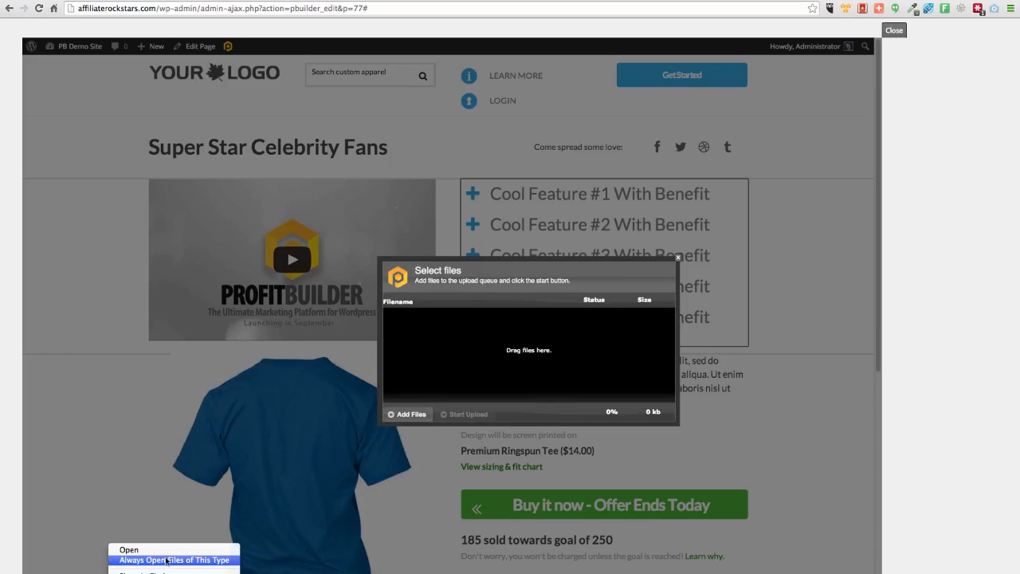
pyautogui.click(139, 571)
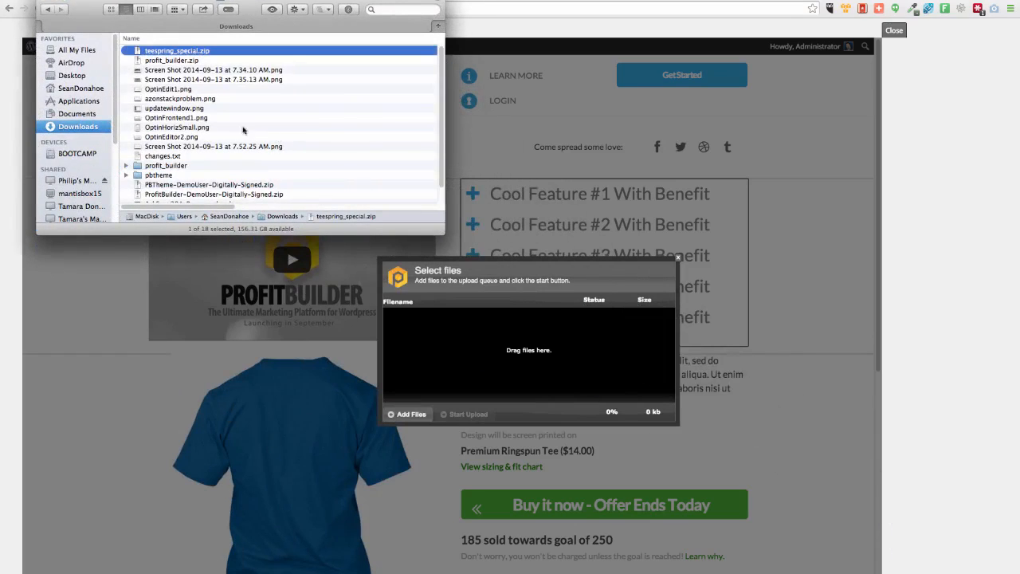
pyautogui.moveTo(147, 52); pyautogui.dragTo(597, 351)
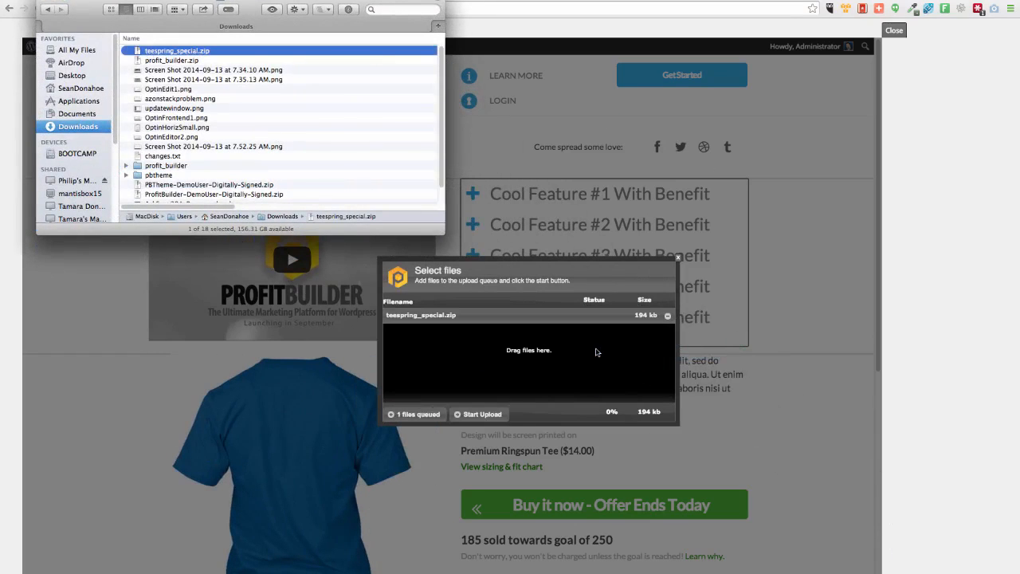
pyautogui.click(44, 2)
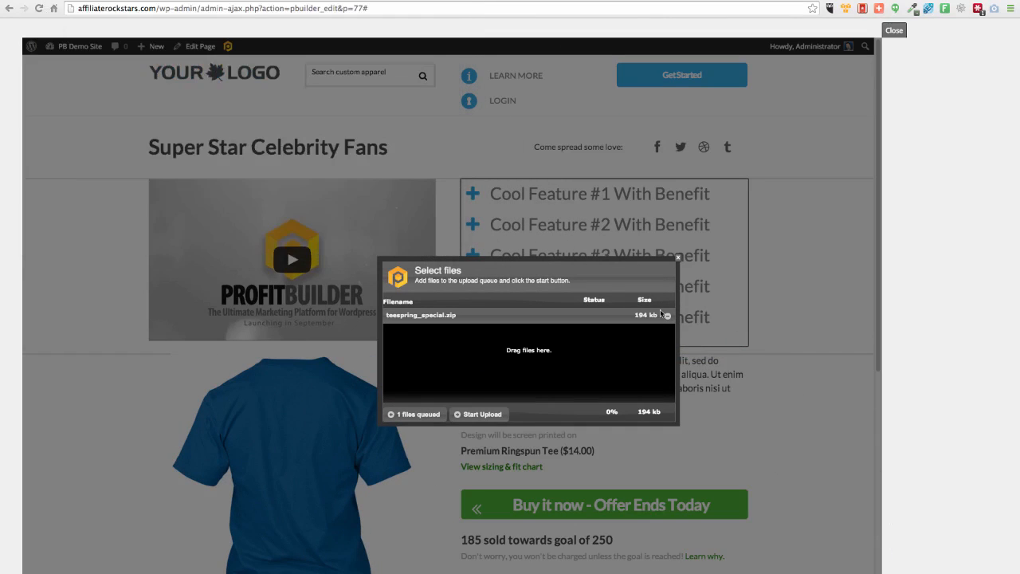
pyautogui.click(475, 413)
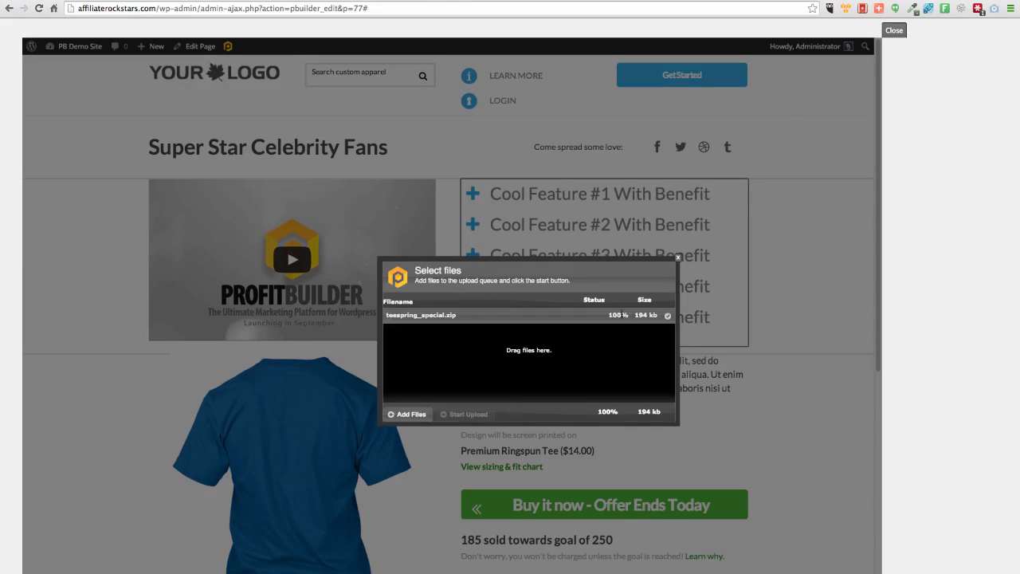
pyautogui.click(677, 260)
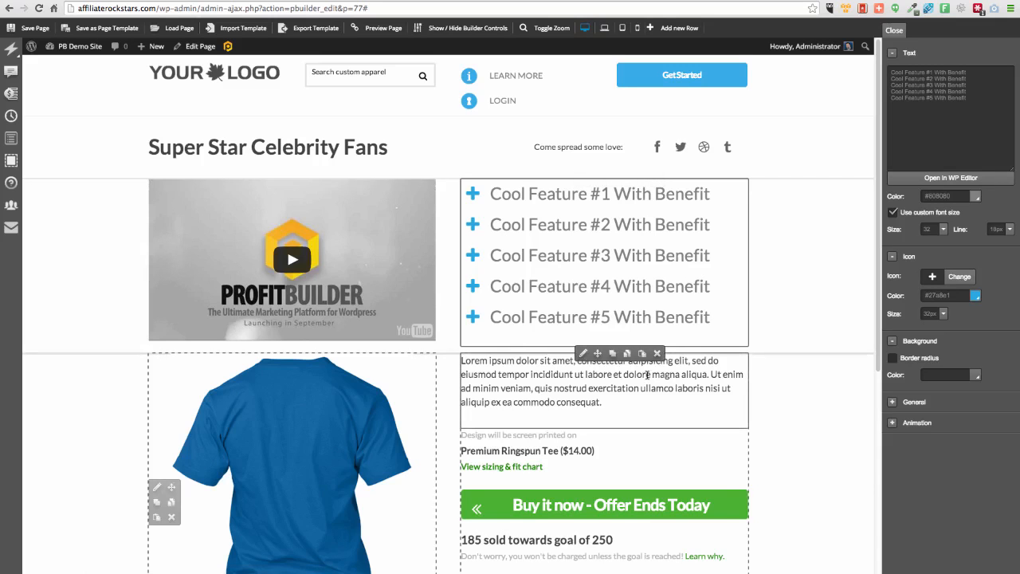
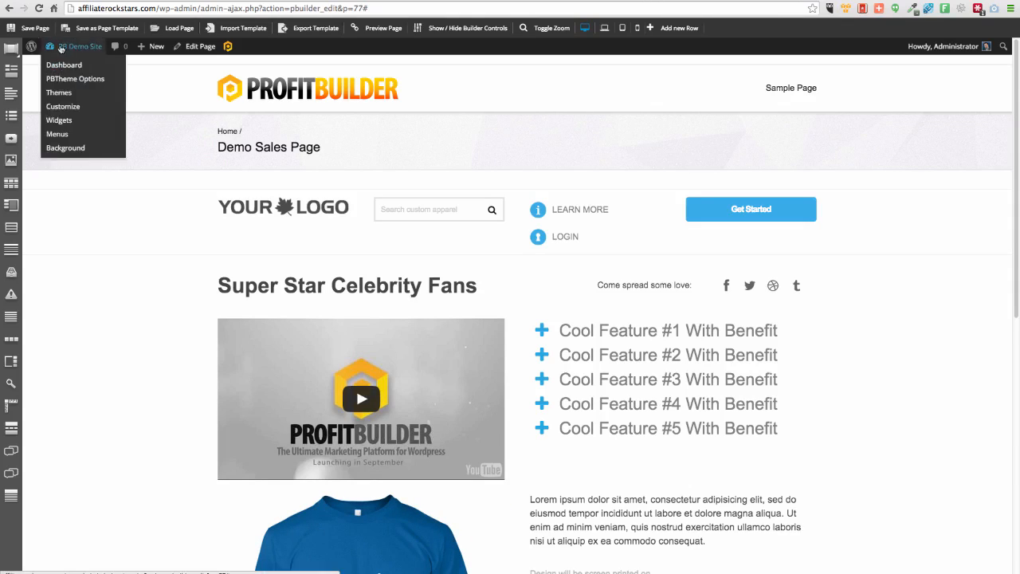
# - Save the demo sales page, and open the site's "Hello world!" post in a separate browser tab from the WordPress admin
pyautogui.click(30, 32)
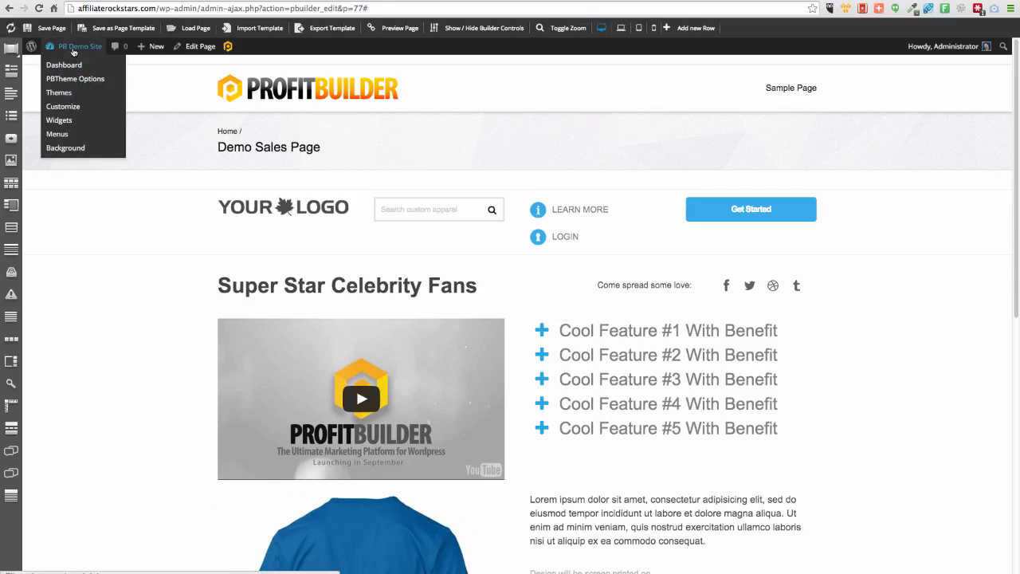
pyautogui.click(493, 0)
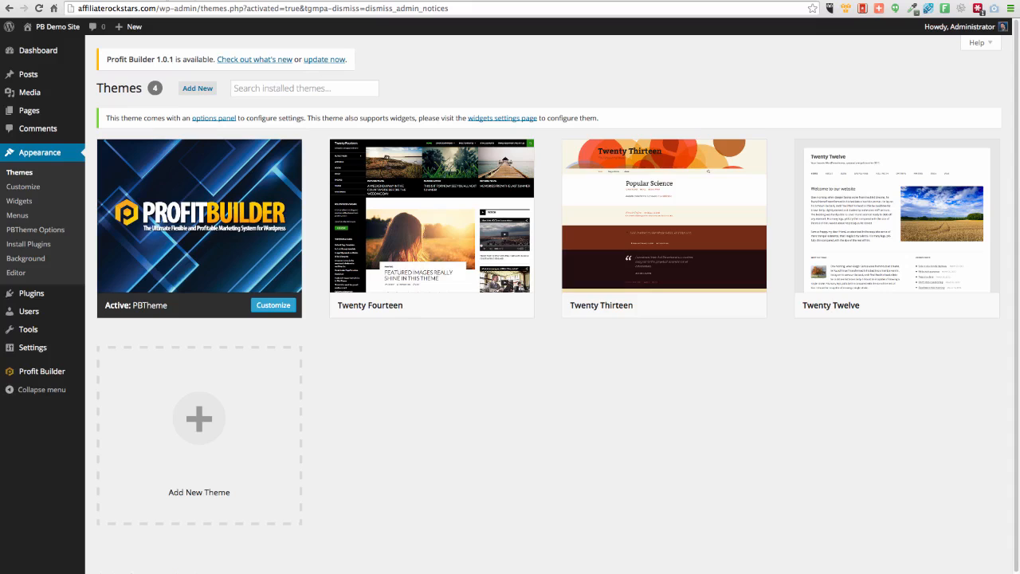
pyautogui.rightClick(73, 29)
pyautogui.click(87, 33)
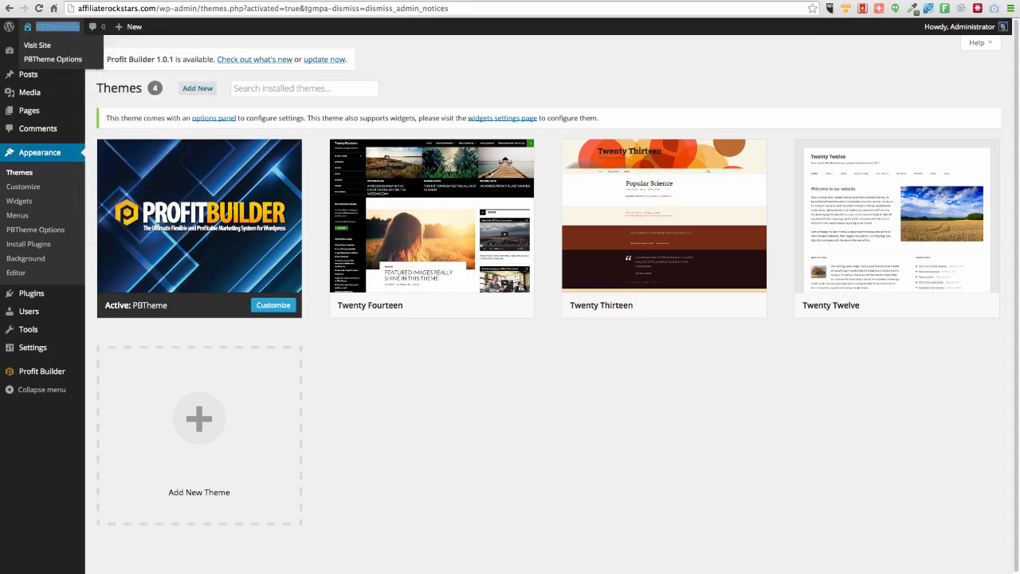
pyautogui.click(306, 1)
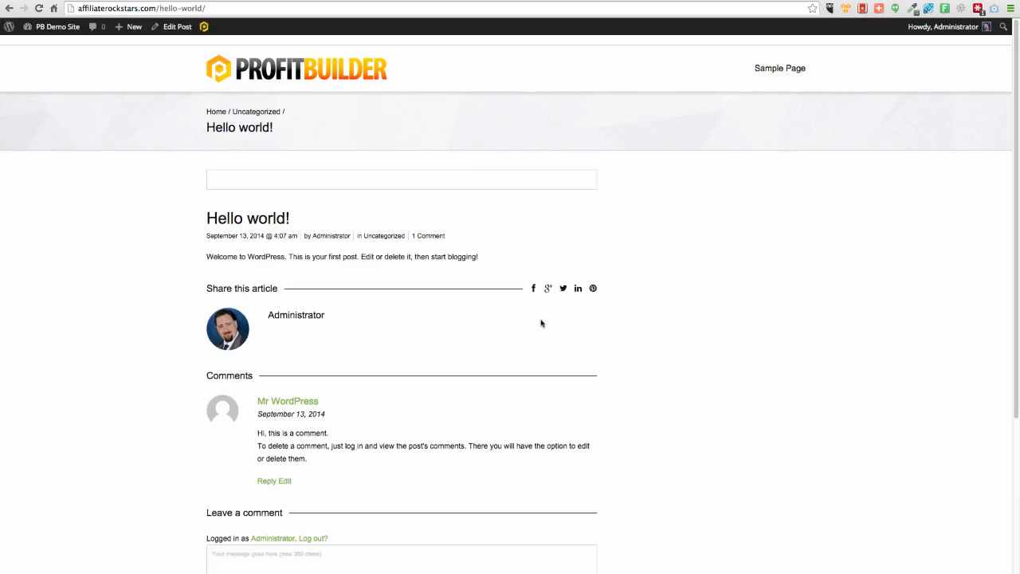
# - Launch the Profit Builder editor on the "Hello world!" post and add a two-column row
pyautogui.click(204, 28)
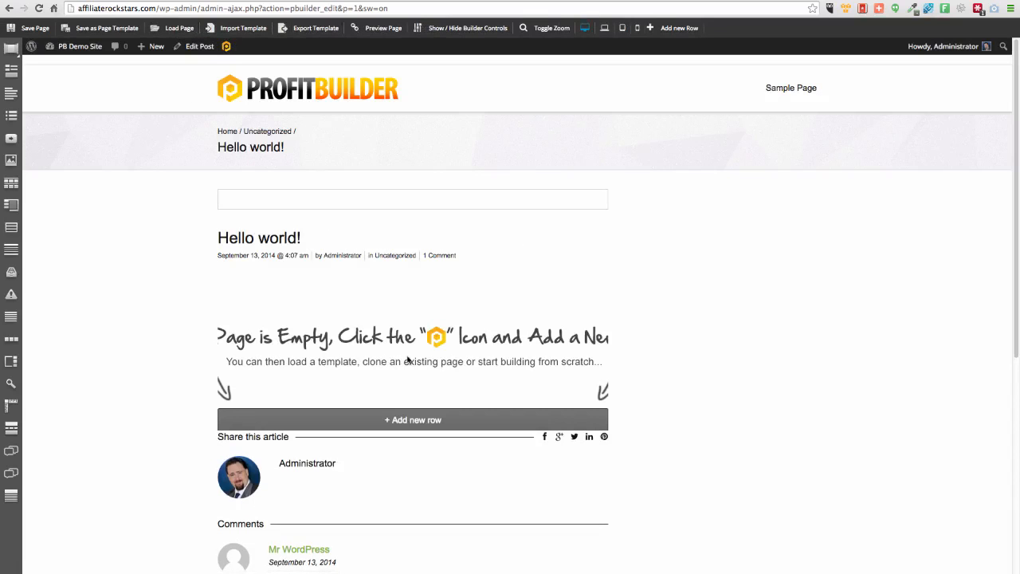
pyautogui.click(400, 419)
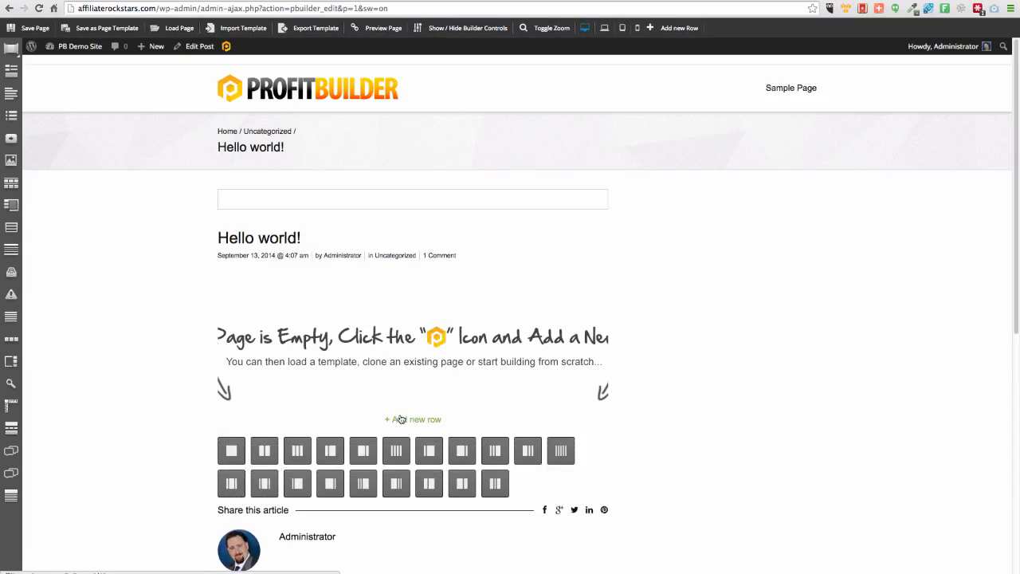
pyautogui.click(263, 451)
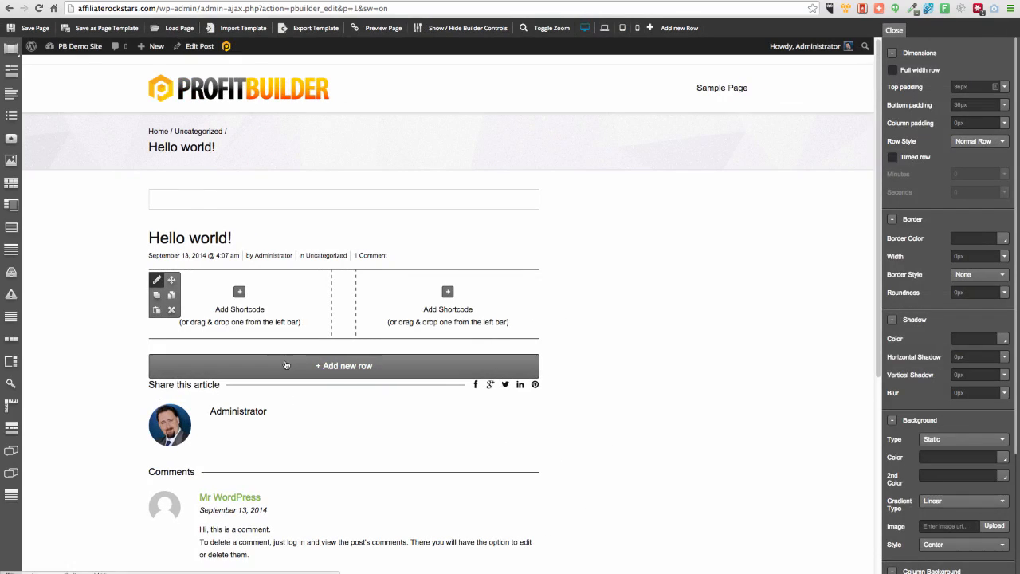
# - Add a Video element to the left column and a Features element to the right column of the two-column row
pyautogui.click(344, 365)
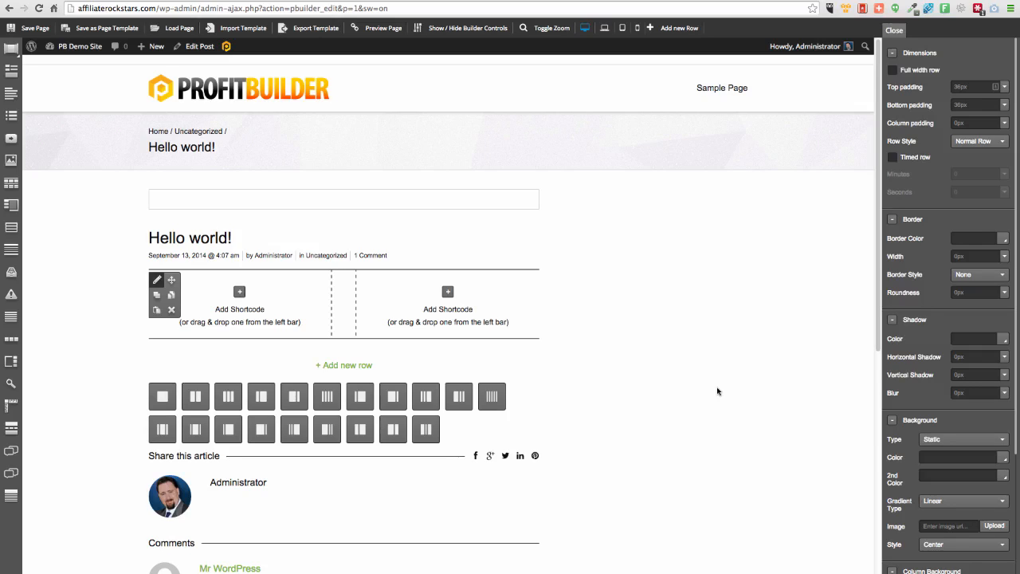
pyautogui.click(239, 292)
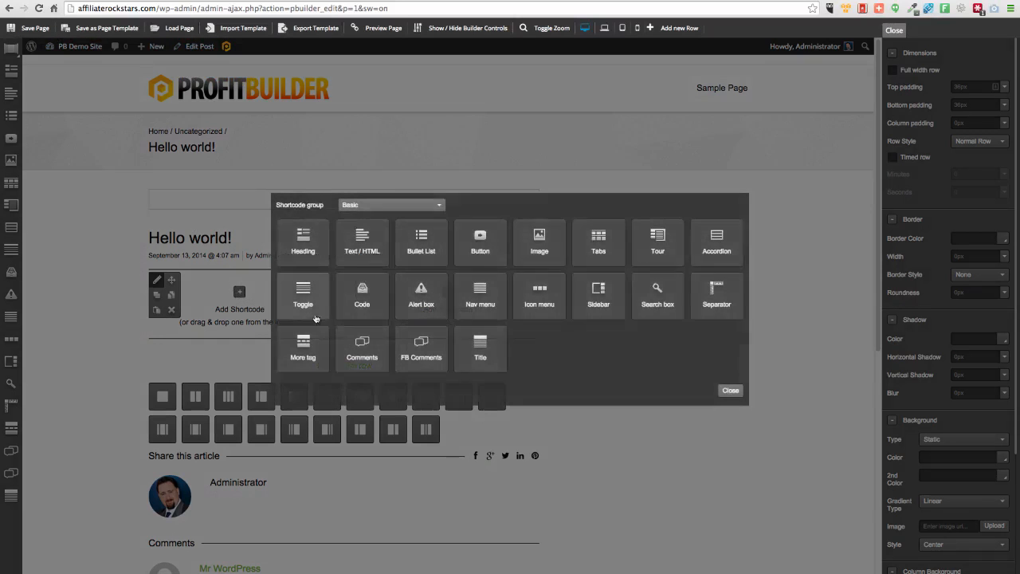
pyautogui.click(390, 204)
pyautogui.click(354, 251)
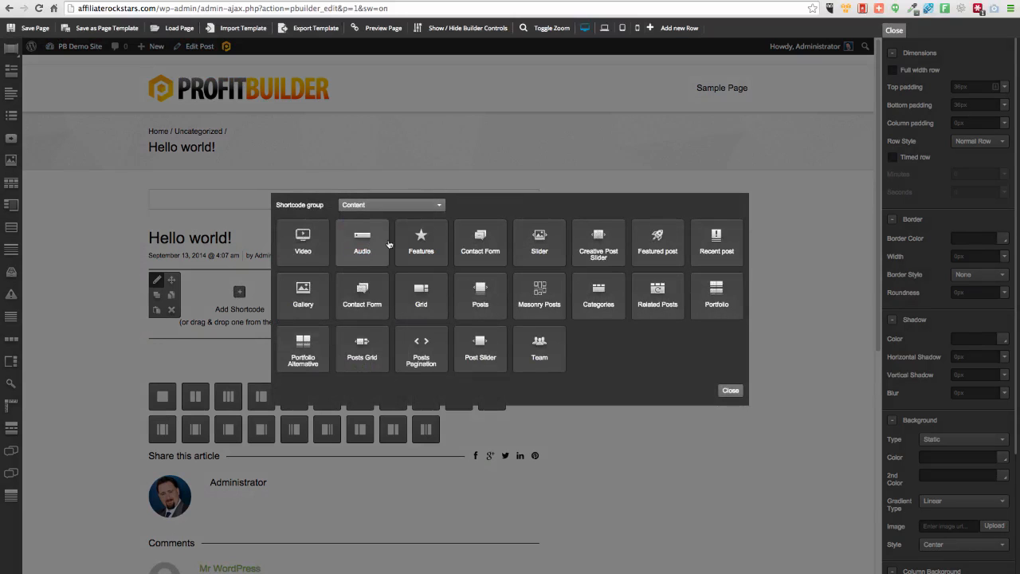
pyautogui.click(302, 239)
pyautogui.click(455, 296)
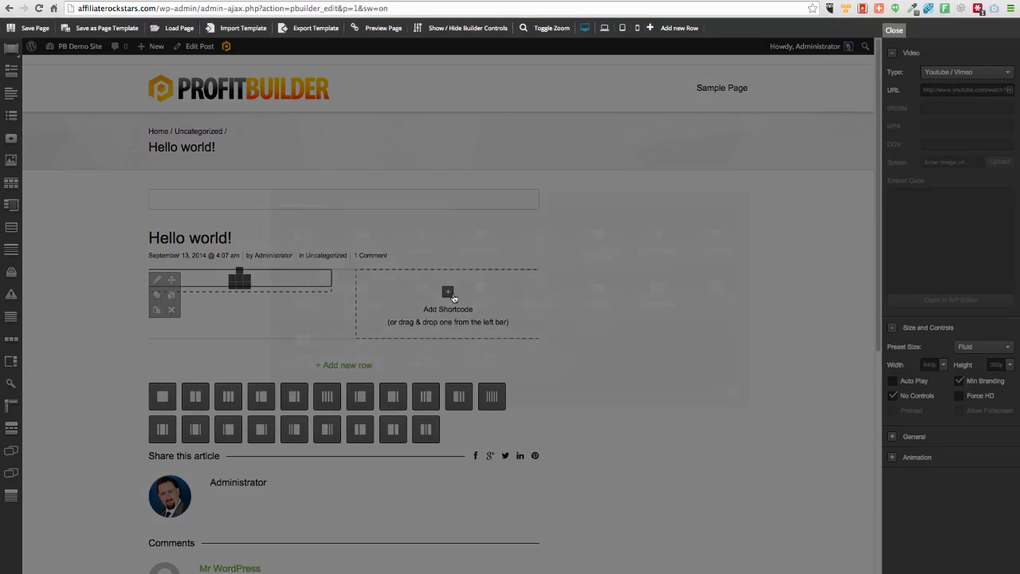
pyautogui.click(439, 239)
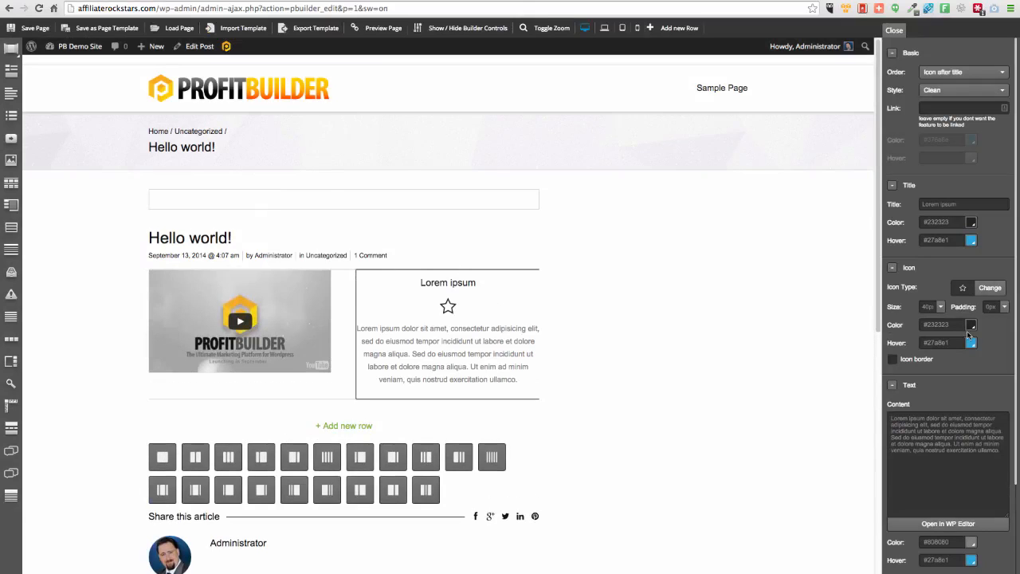
# - Change the feature's icon to the Awesome set's solid camera and set the icon size to 100
pyautogui.click(990, 289)
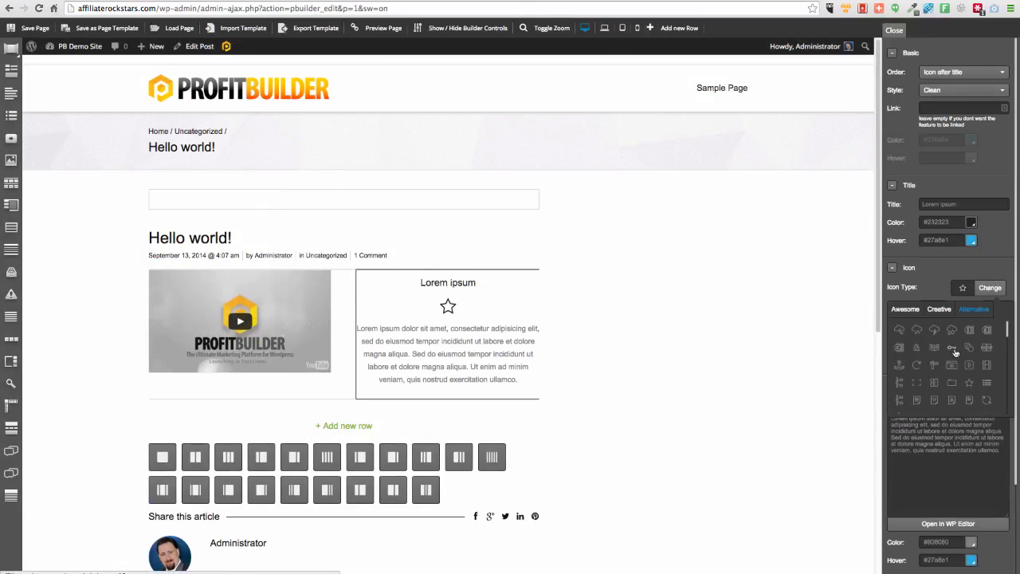
pyautogui.click(905, 309)
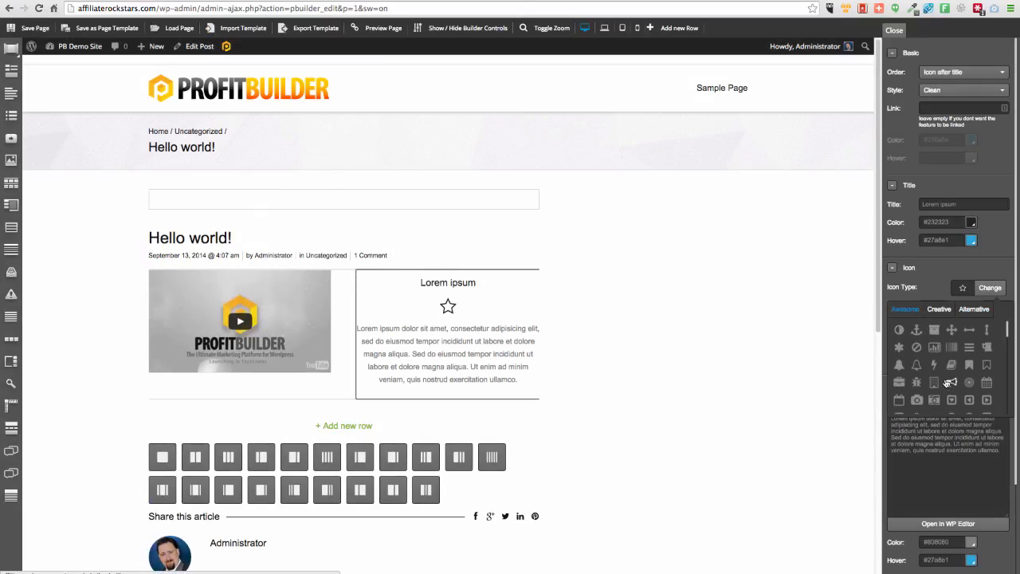
pyautogui.scroll(-2, 933, 374)
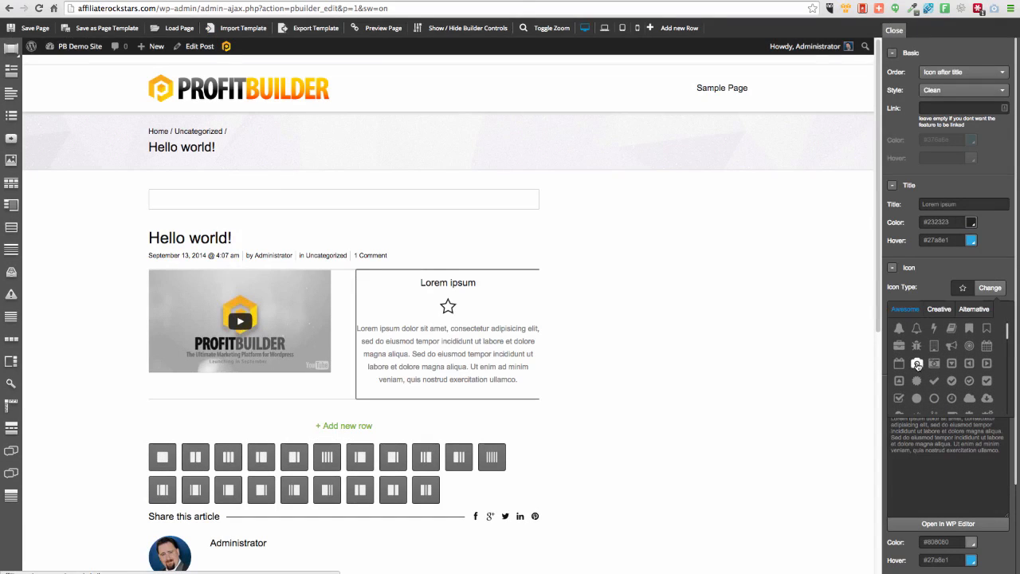
pyautogui.click(917, 364)
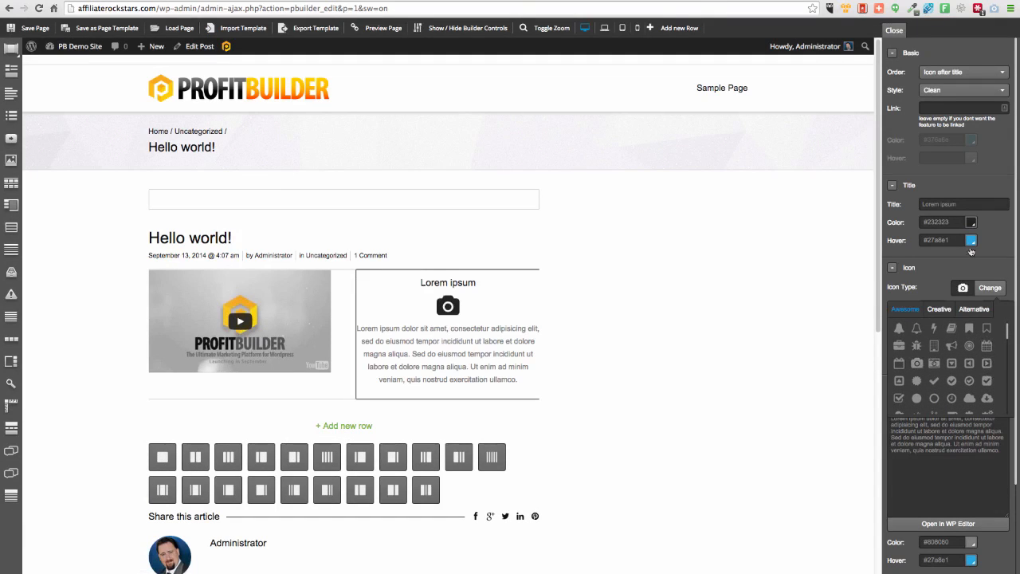
pyautogui.click(929, 306)
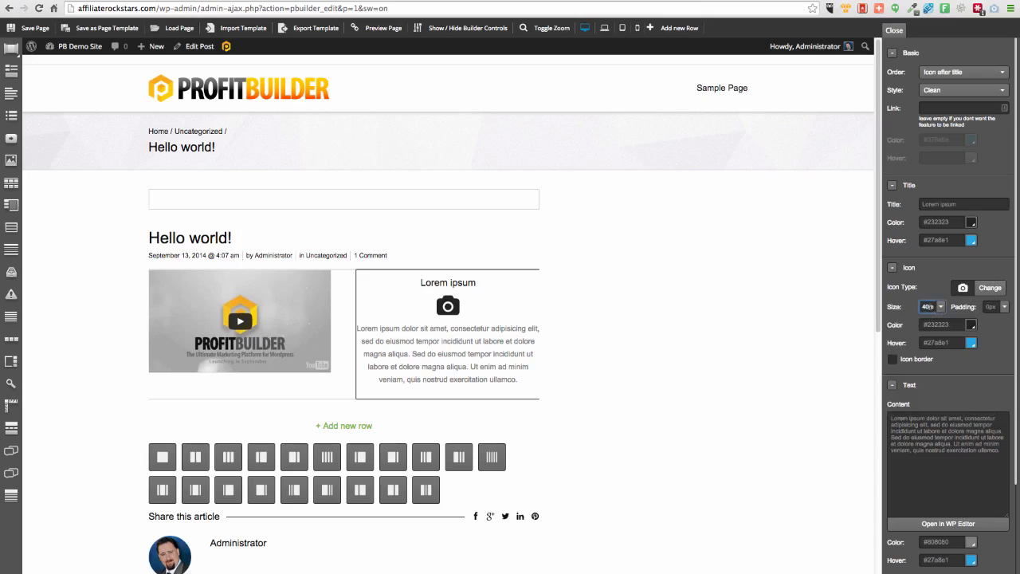
pyautogui.write('100')
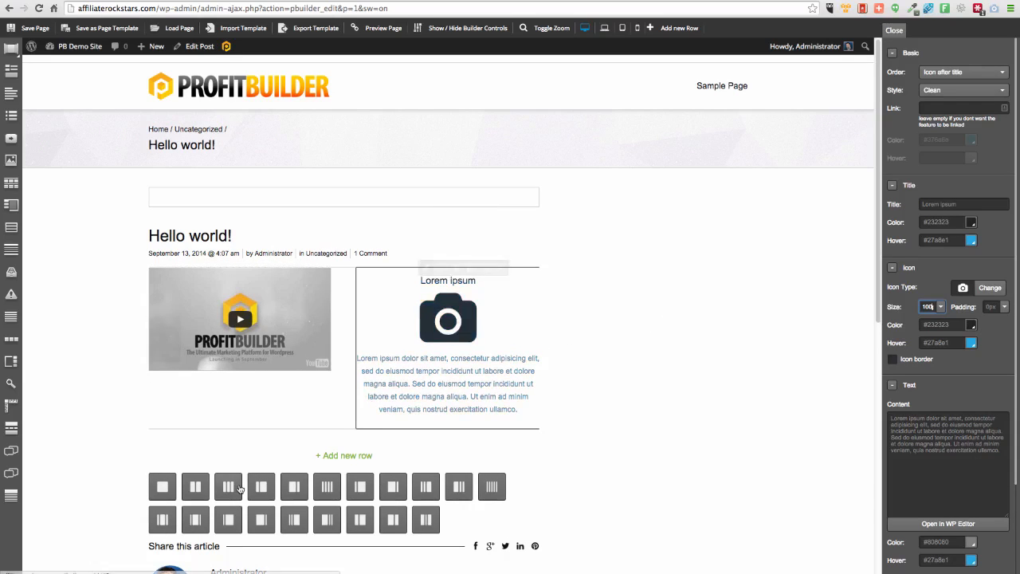
# - Add a one-column row, move it above the two-column row, and insert a Video element into it
pyautogui.click(162, 486)
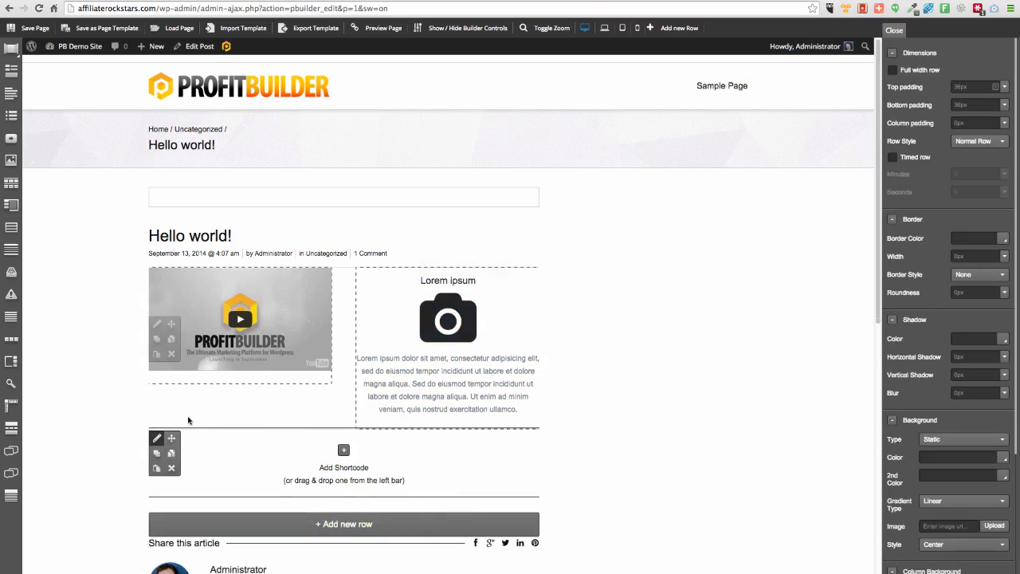
pyautogui.moveTo(171, 437); pyautogui.dragTo(185, 292)
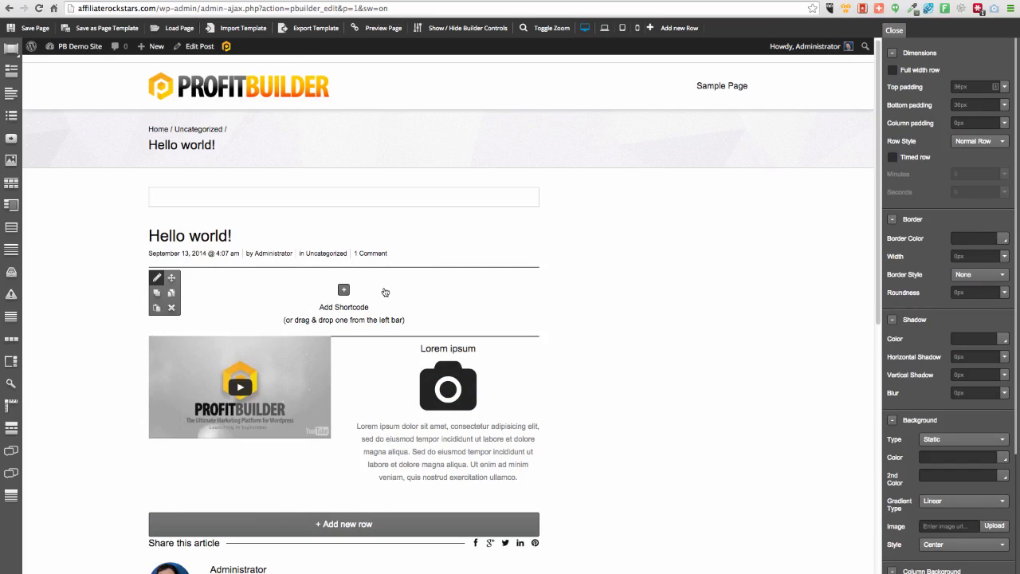
pyautogui.click(345, 290)
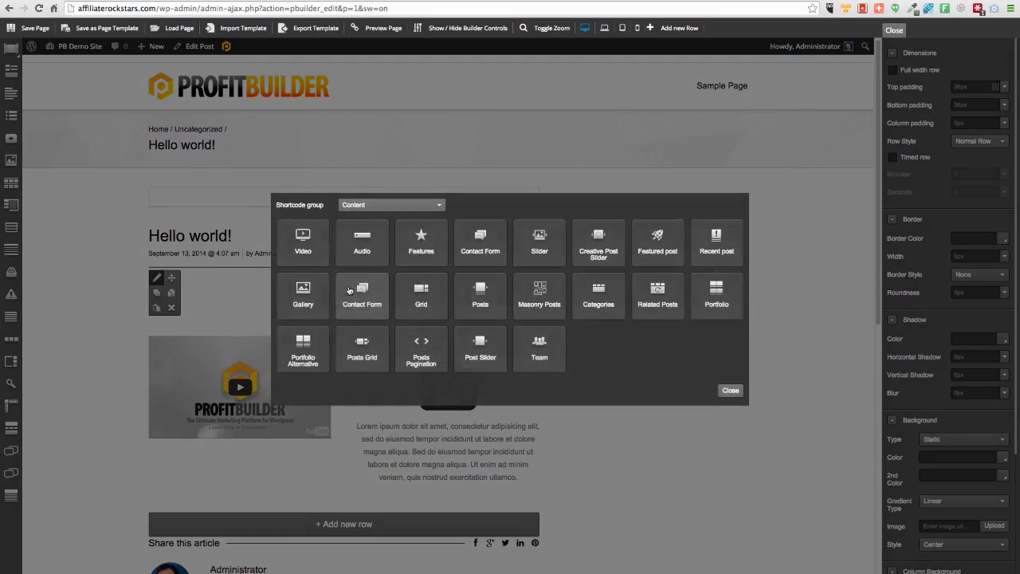
pyautogui.click(312, 239)
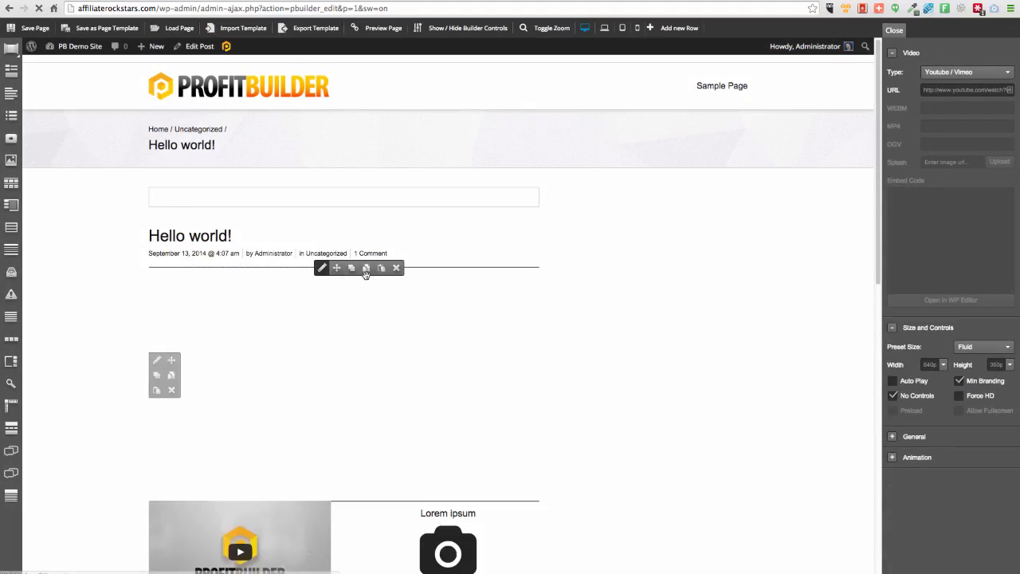
pyautogui.scroll(-10, 510, 380)
pyautogui.scroll(10, 348, 206)
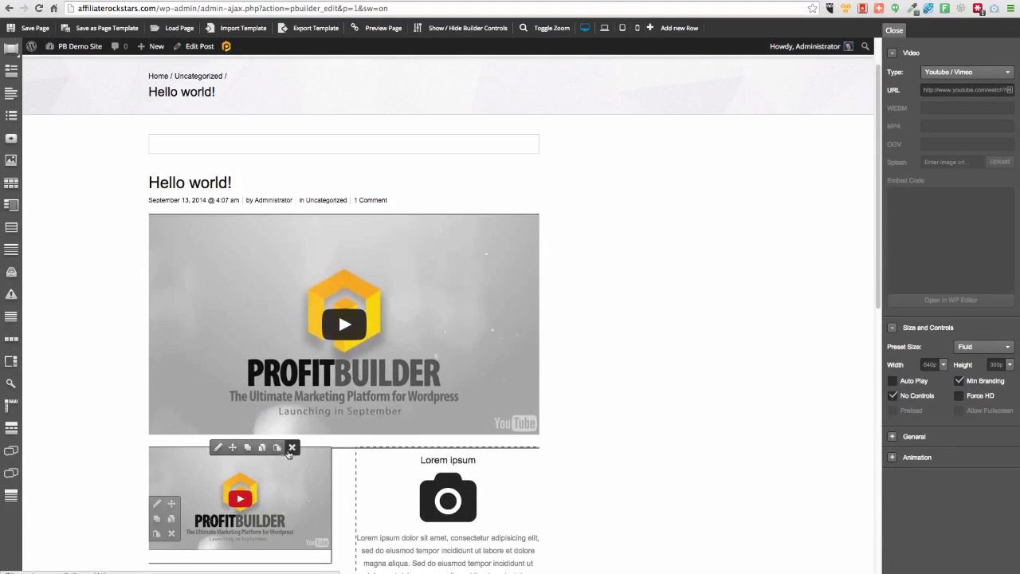
# - Delete the small video from the two-column row and put a duplicate of the camera feature in its place
pyautogui.click(291, 448)
pyautogui.click(589, 181)
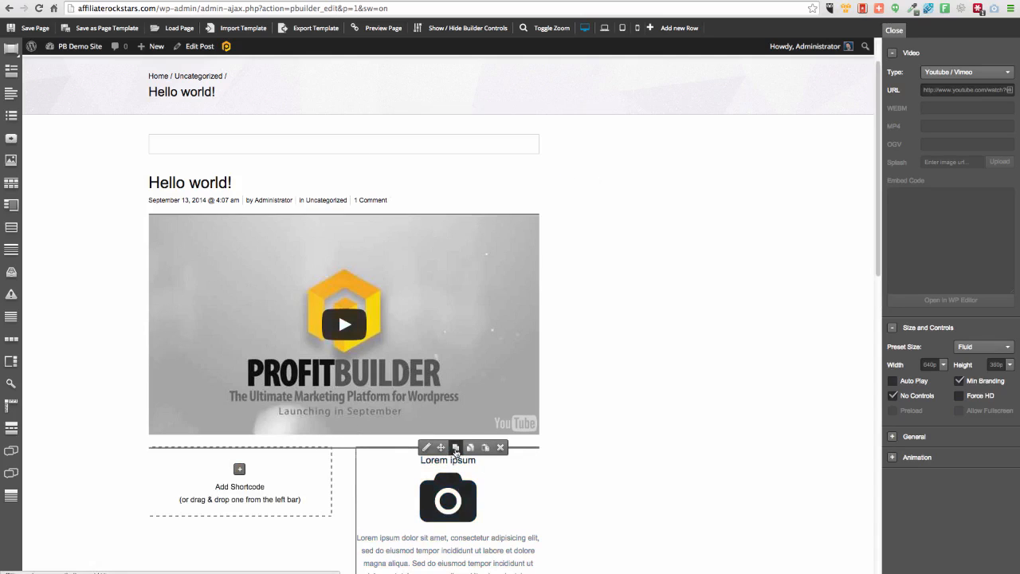
pyautogui.click(455, 446)
pyautogui.scroll(-5, 454, 334)
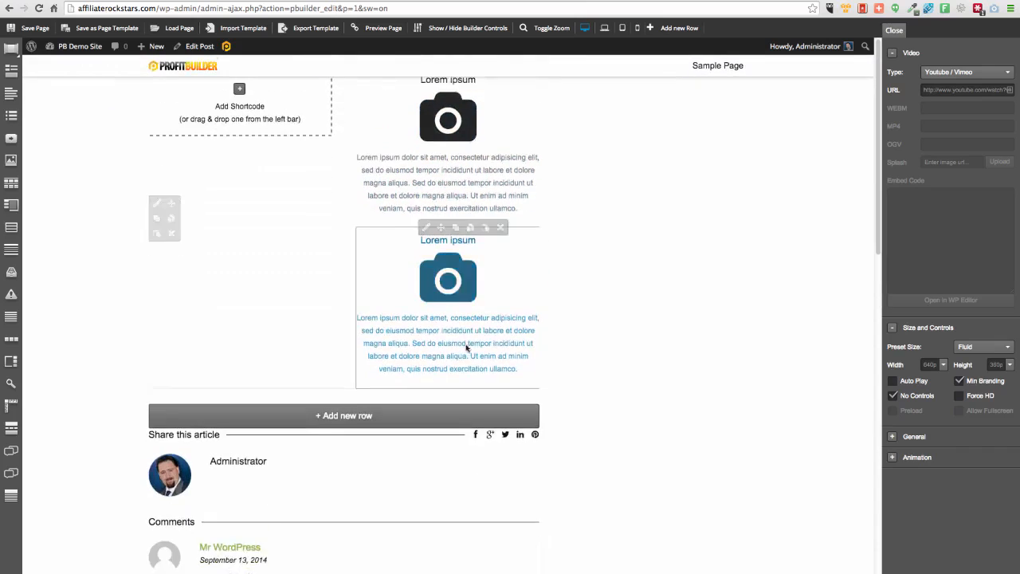
pyautogui.scroll(2, 454, 283)
pyautogui.moveTo(441, 284); pyautogui.dragTo(249, 184)
pyautogui.scroll(3, 569, 275)
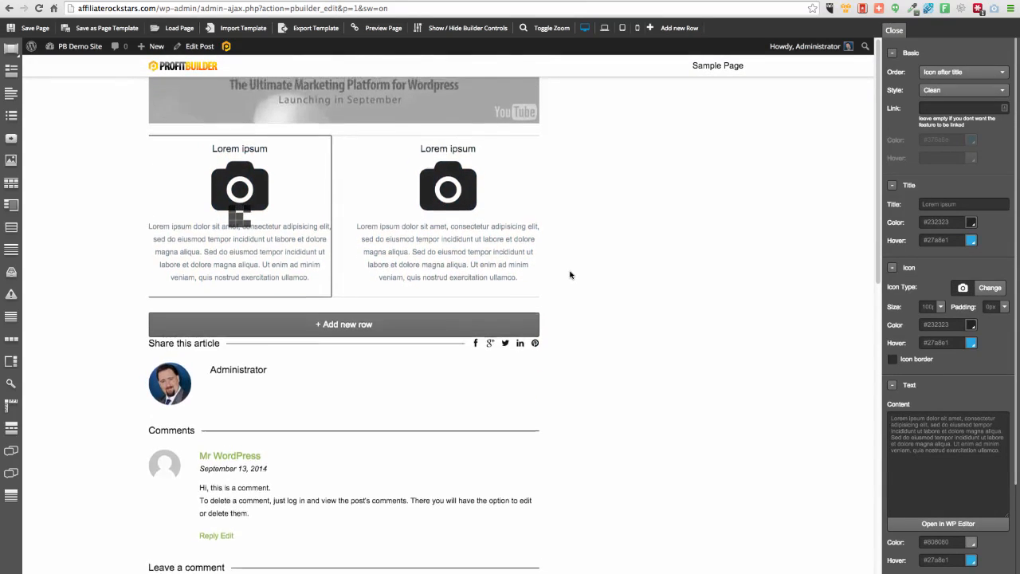
# - Set the large video's animation type to Bounce in
pyautogui.scroll(5, 570, 275)
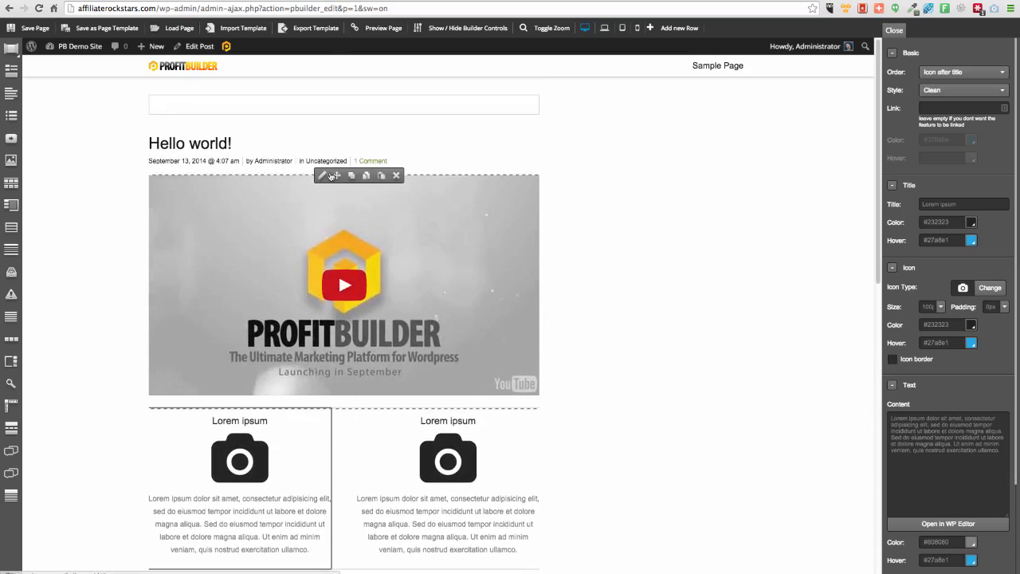
pyautogui.click(323, 175)
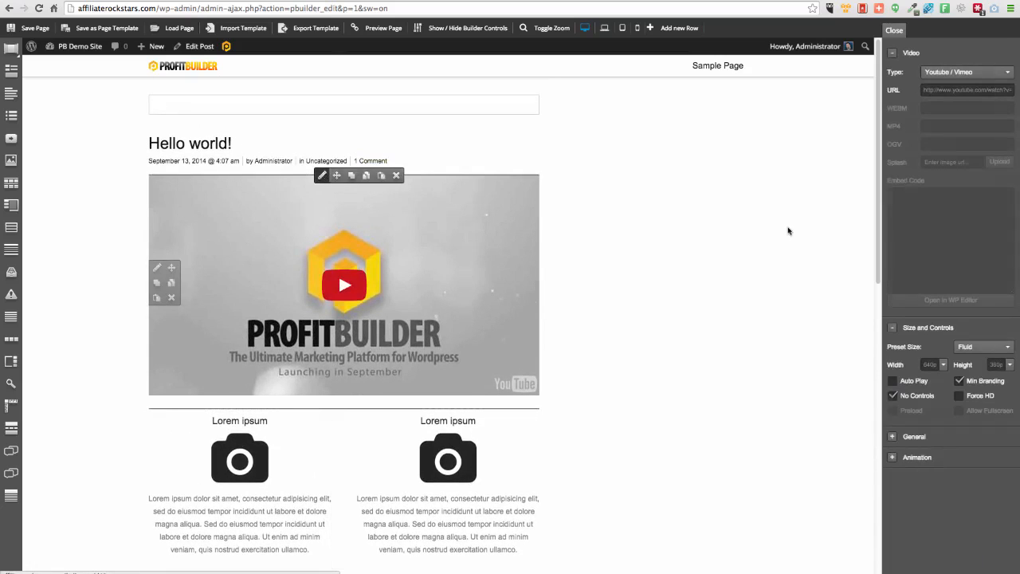
pyautogui.click(893, 458)
pyautogui.click(939, 477)
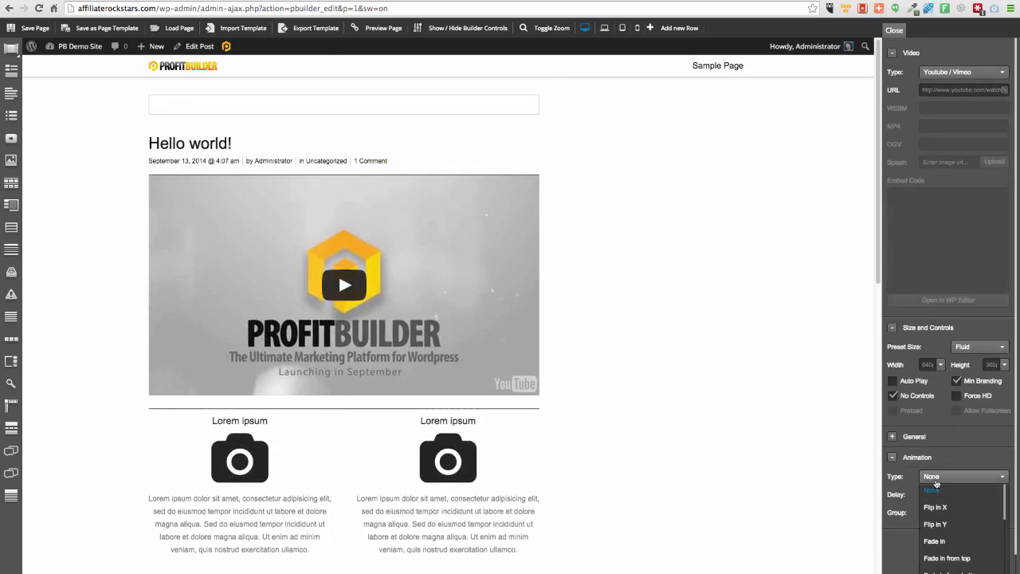
pyautogui.scroll(-3, 952, 510)
pyautogui.scroll(-1, 959, 508)
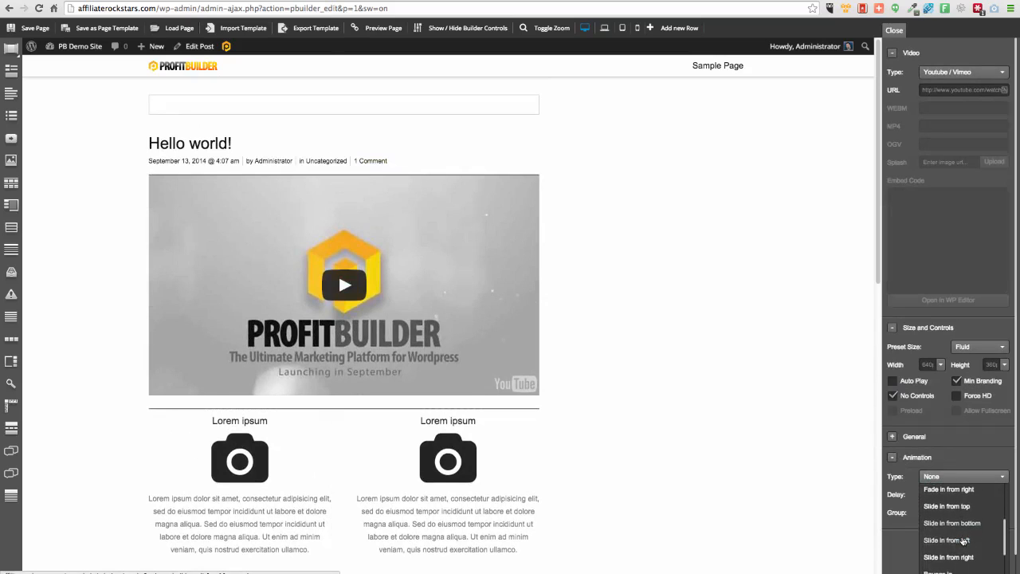
pyautogui.click(945, 570)
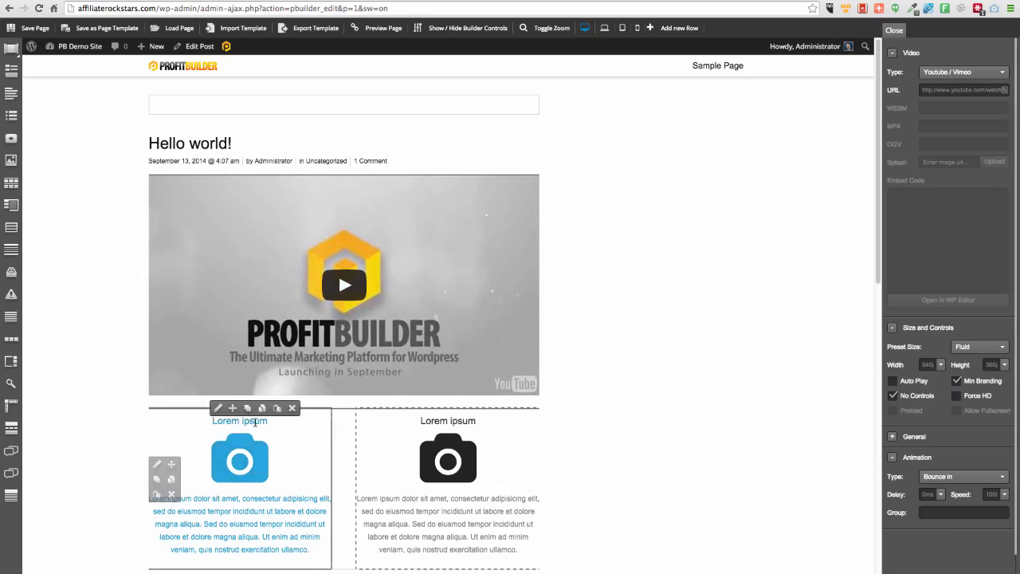
# - Set the left camera feature's animation type to Lightning speed
pyautogui.click(239, 458)
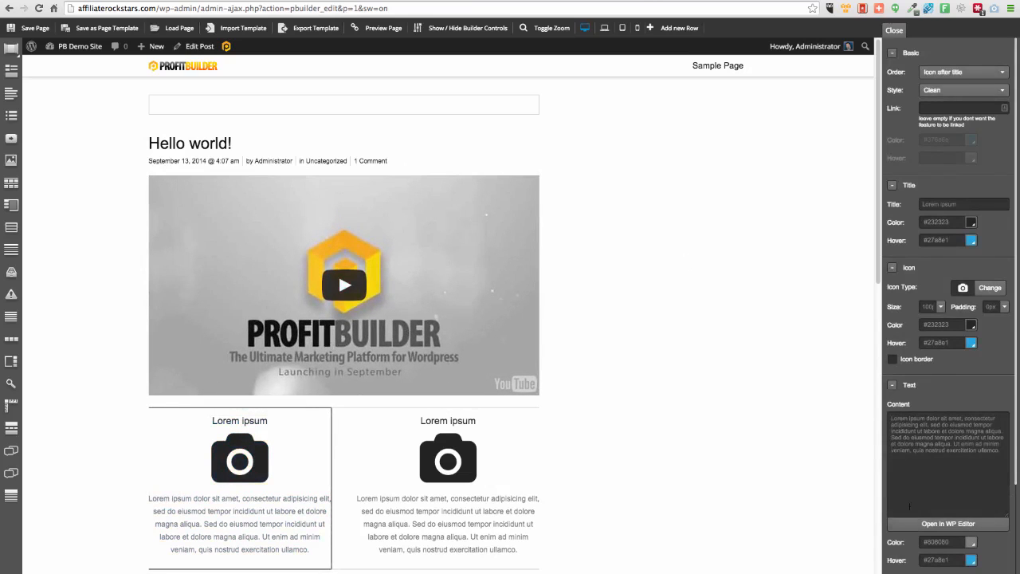
pyautogui.scroll(-3, 915, 495)
pyautogui.click(891, 492)
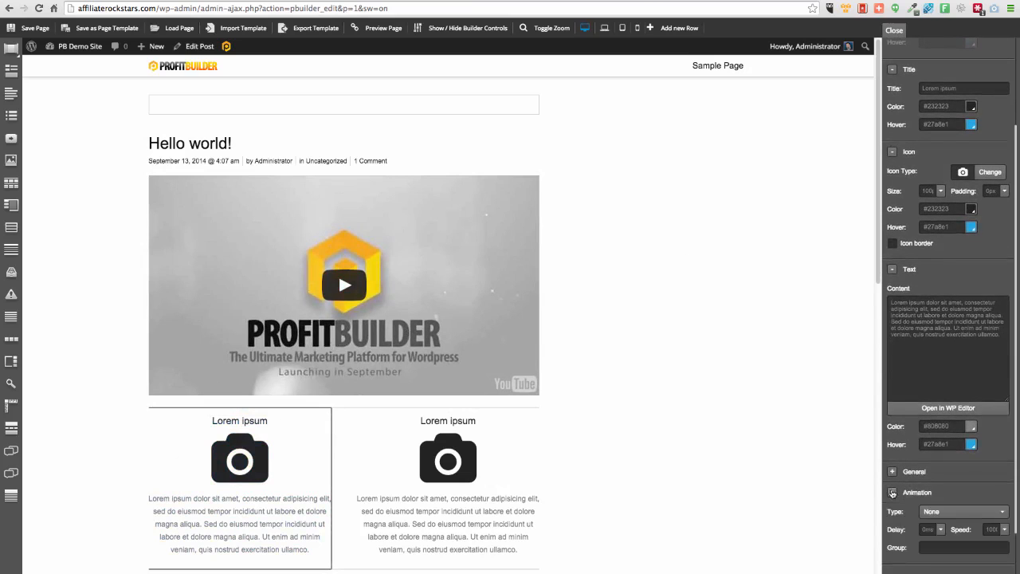
pyautogui.scroll(-2, 956, 462)
pyautogui.click(960, 451)
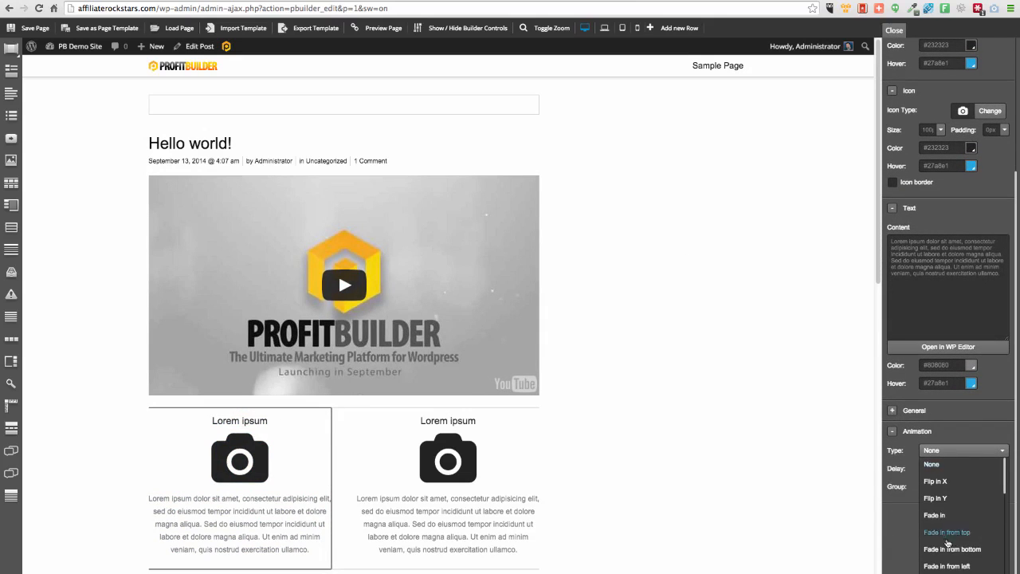
pyautogui.scroll(-6, 962, 538)
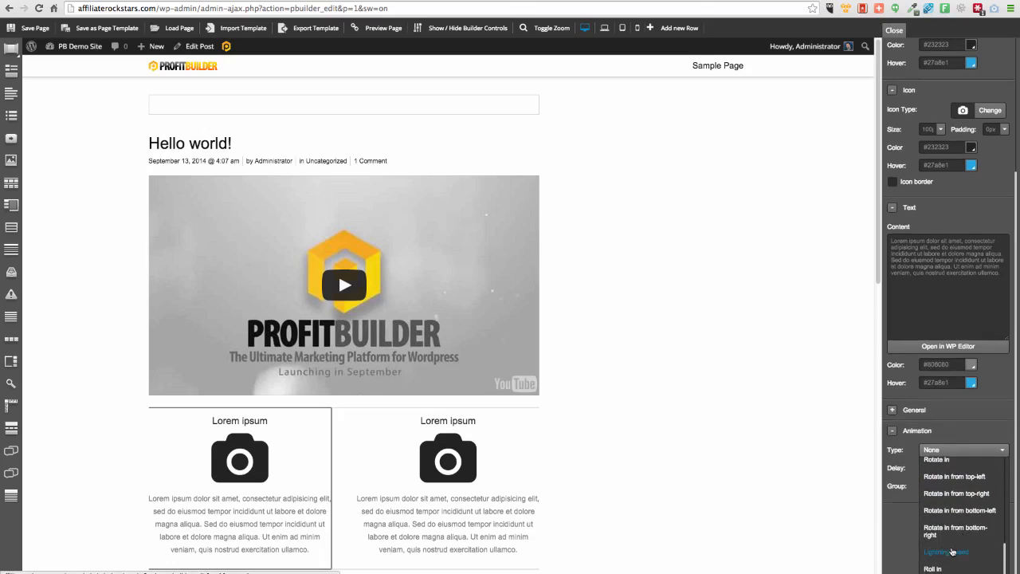
pyautogui.click(948, 552)
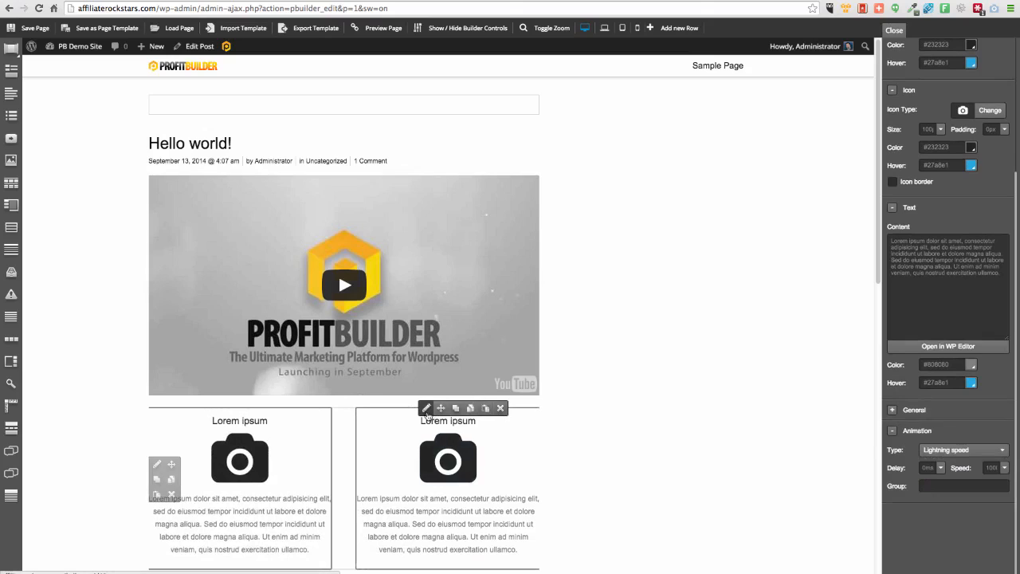
# - Set the right camera feature's animation type to Rotate in
pyautogui.click(426, 407)
pyautogui.click(891, 491)
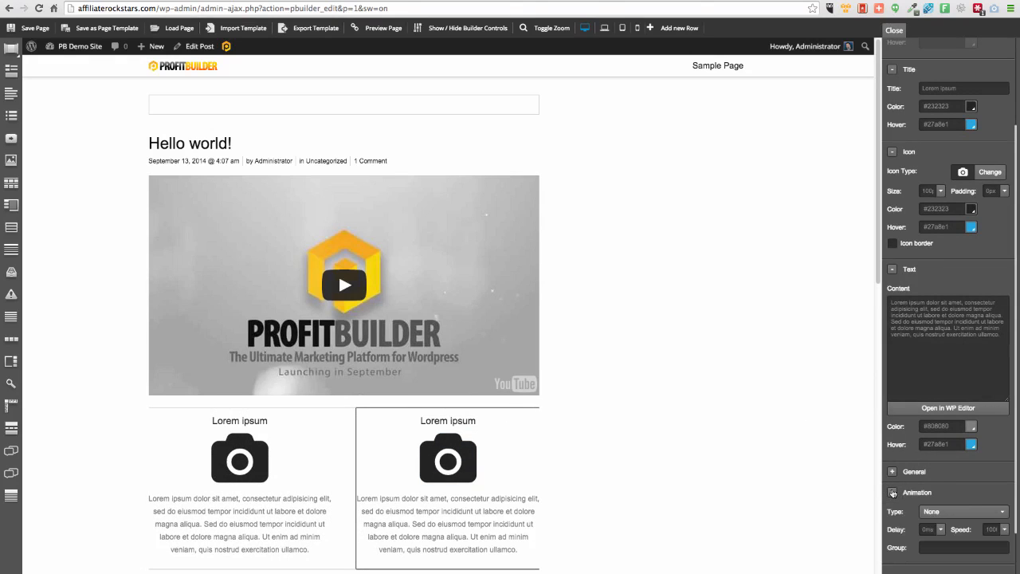
pyautogui.click(948, 450)
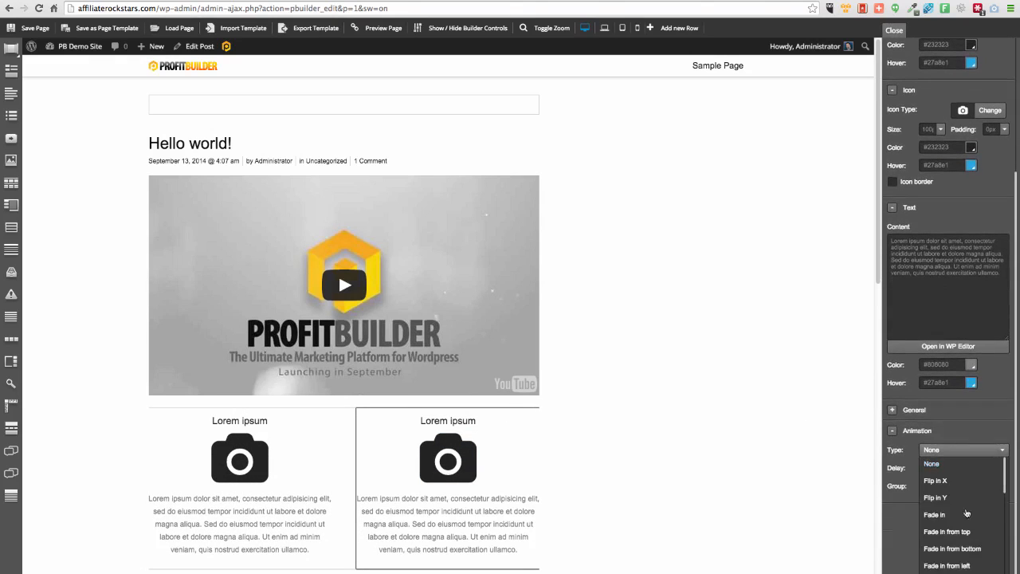
pyautogui.scroll(-10, 960, 510)
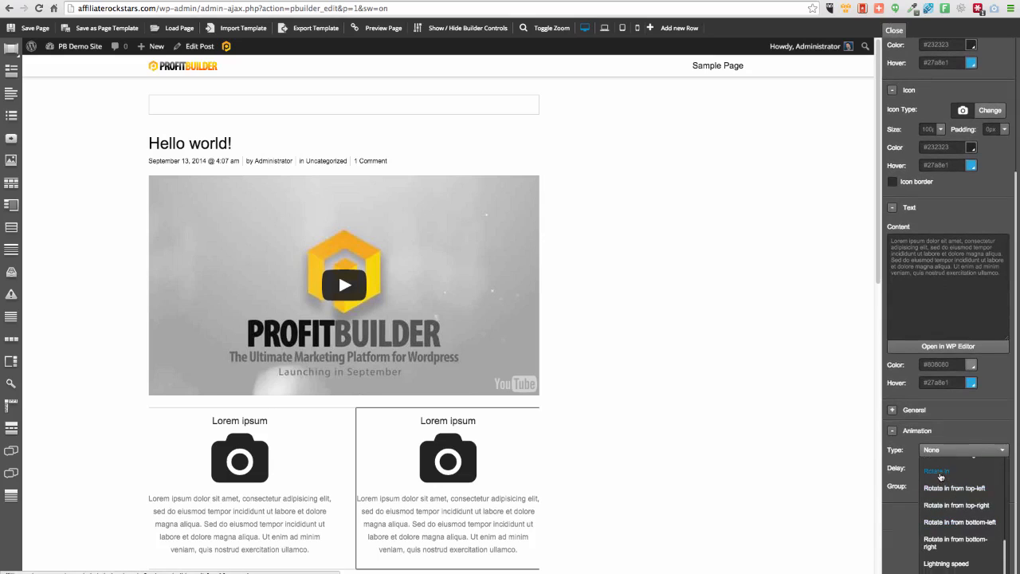
pyautogui.click(938, 472)
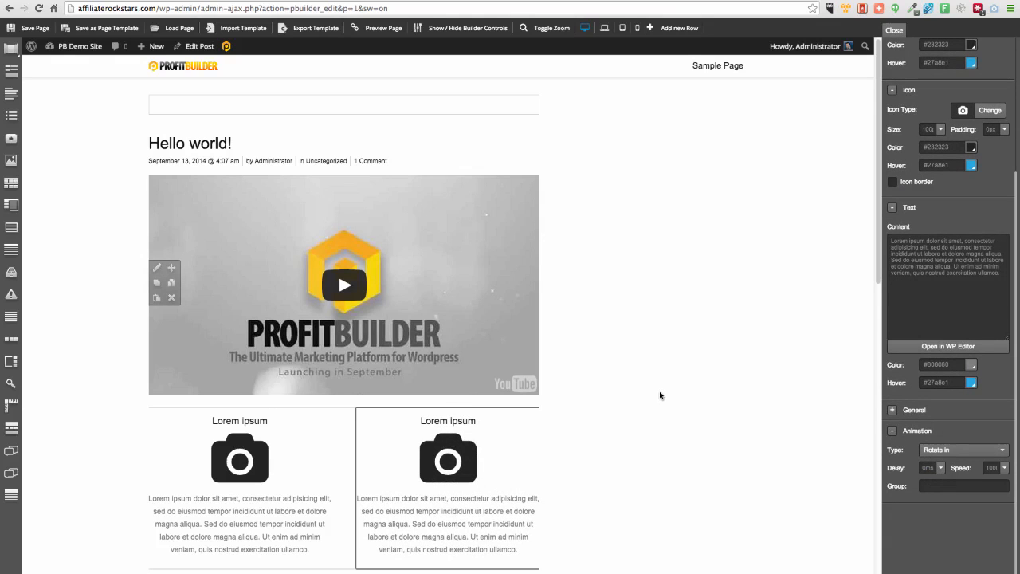
# - Review the "Hello world!" post layout and save the page
pyautogui.scroll(-2, 660, 397)
pyautogui.scroll(4, 660, 397)
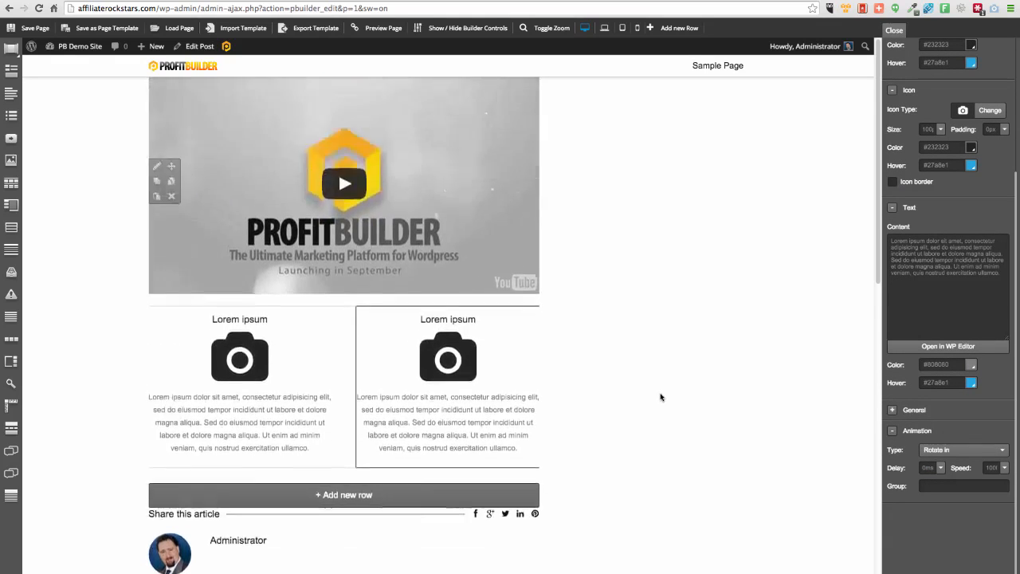
pyautogui.click(38, 29)
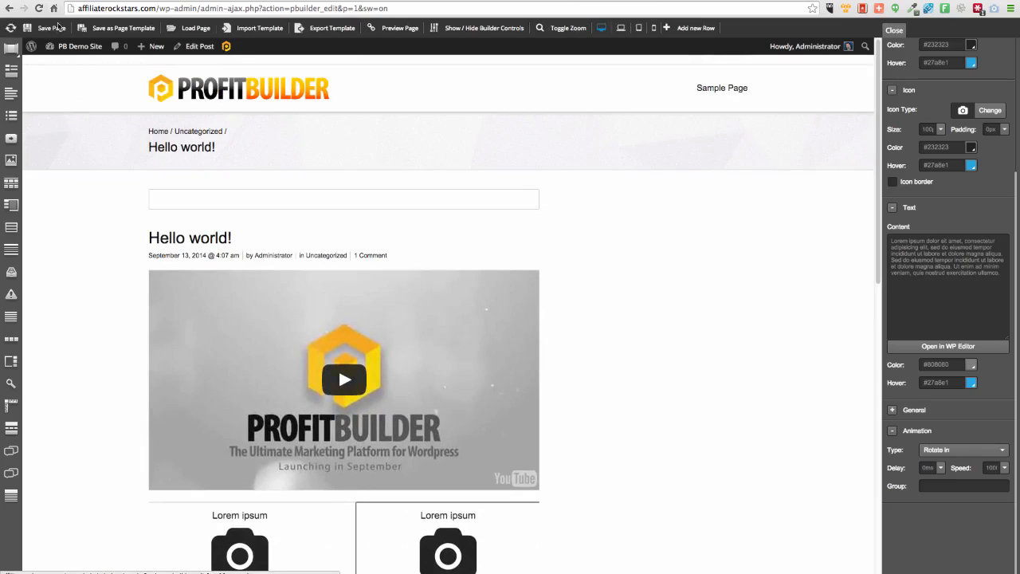
# - Preview the "Hello world!" post in a new tab and examine its video and camera feature animations
pyautogui.rightClick(399, 29)
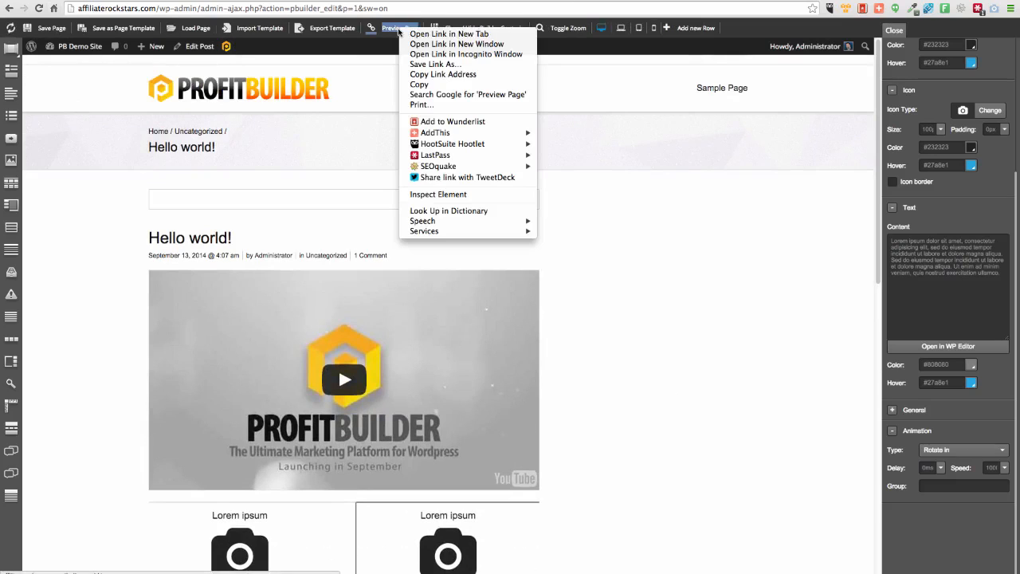
pyautogui.click(437, 35)
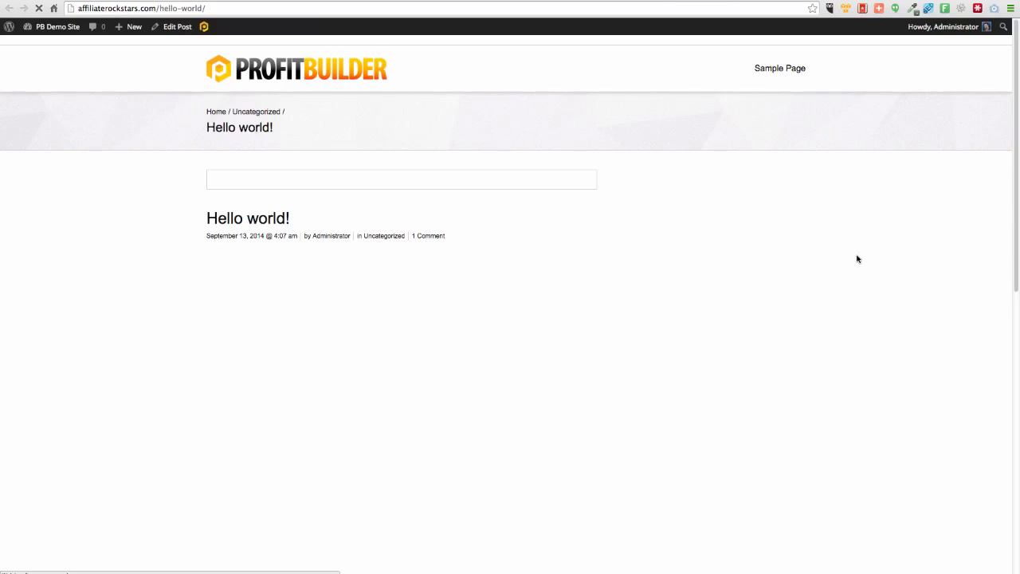
pyautogui.scroll(-10, 773, 310)
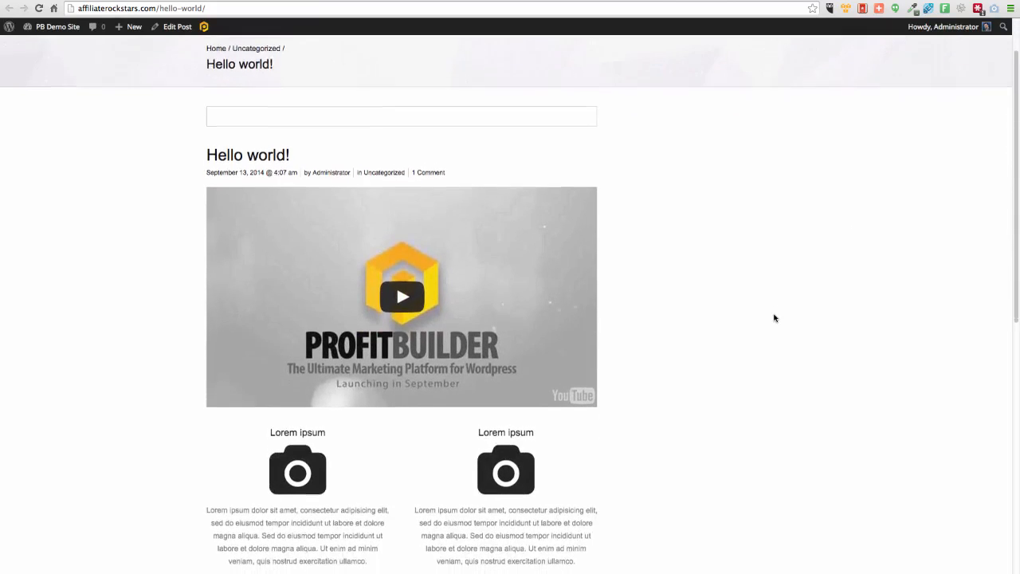
pyautogui.scroll(4, 773, 317)
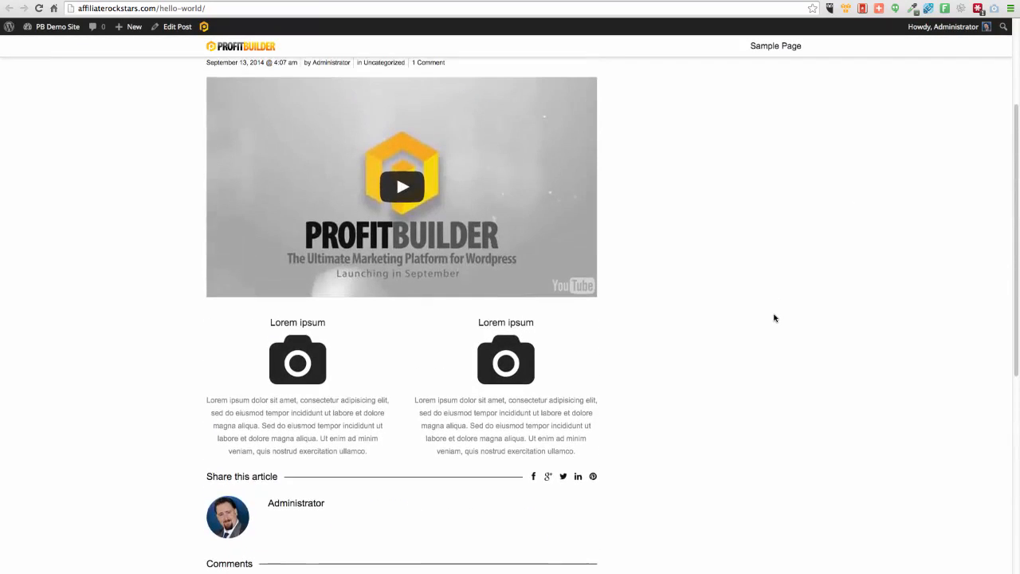
pyautogui.scroll(3, 589, 357)
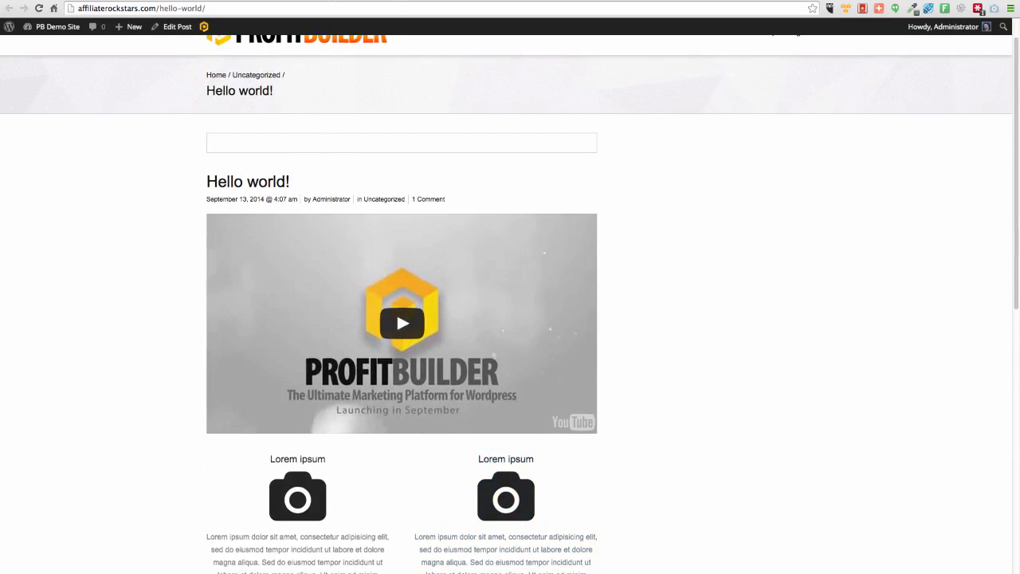
# - Go to the WordPress widget settings and expand the Single Posts Sidebar area
pyautogui.click(203, 27)
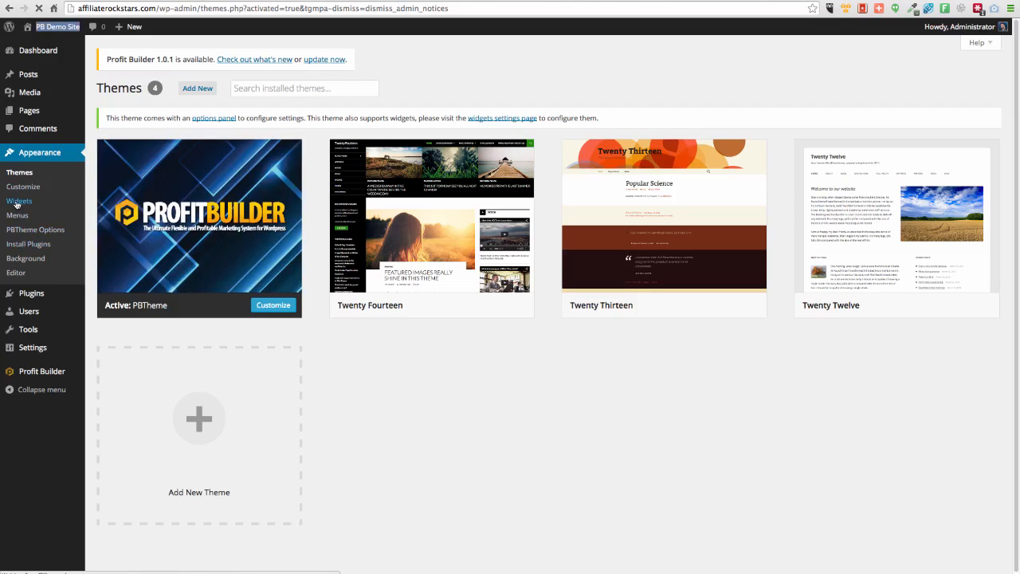
pyautogui.click(17, 204)
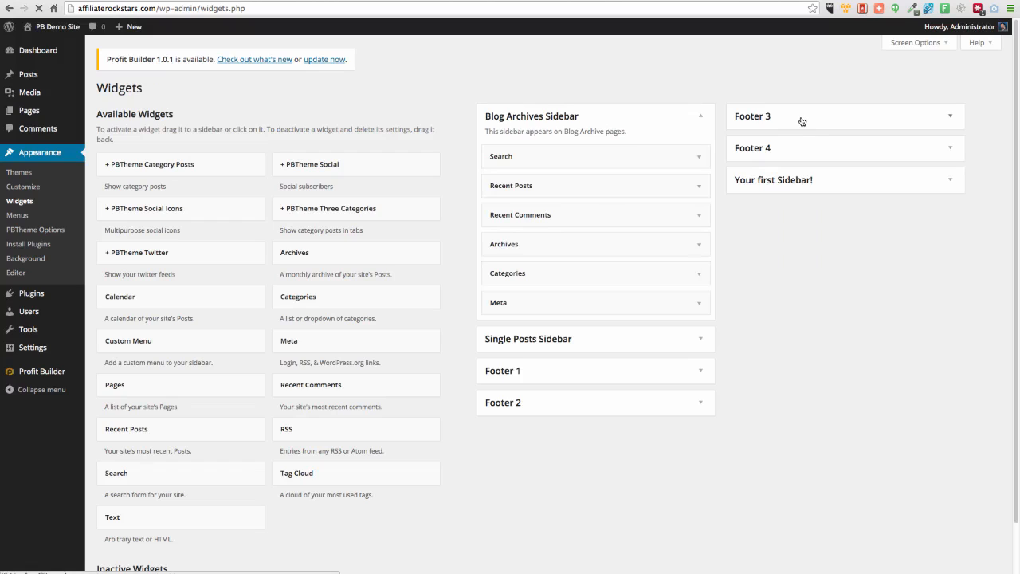
pyautogui.click(526, 341)
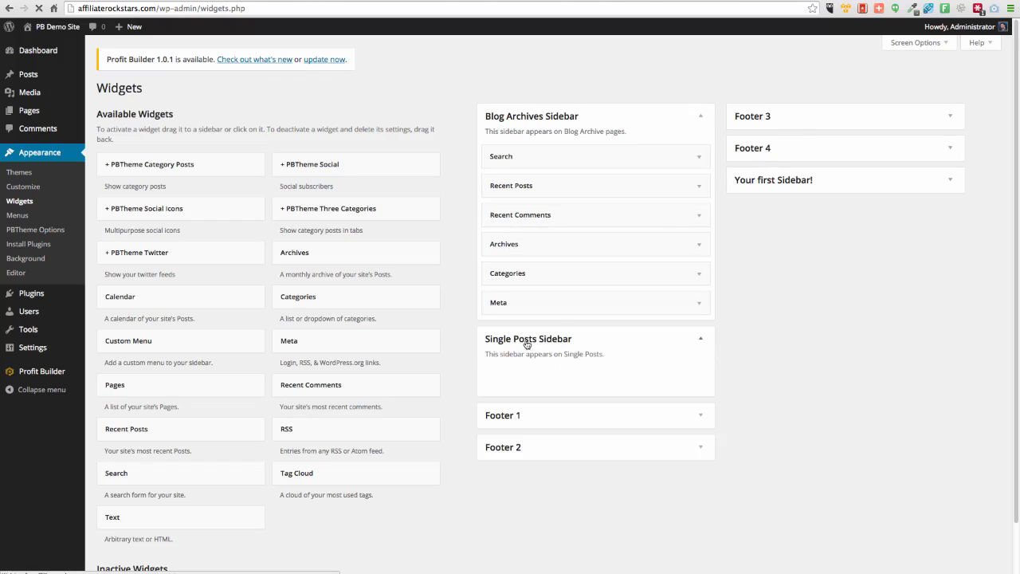